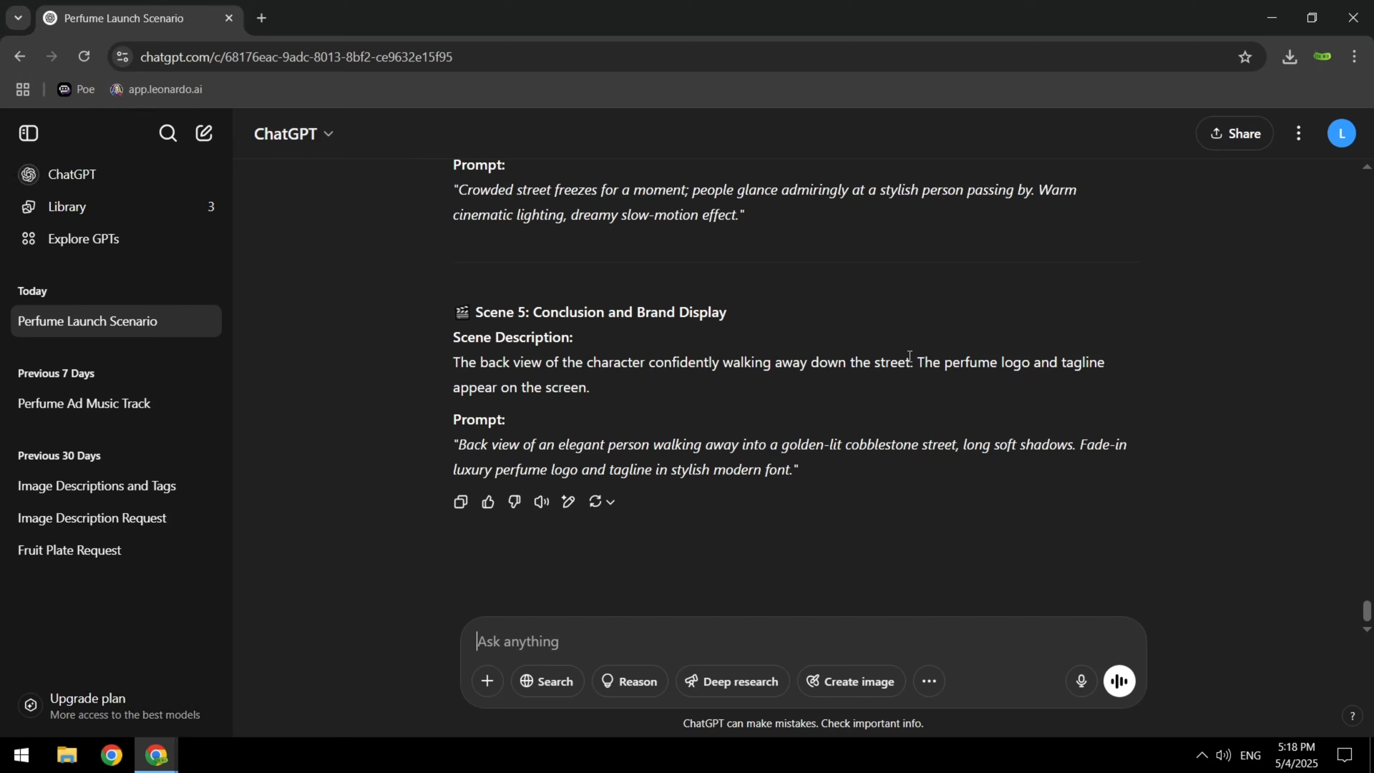
Review the perfume ad scene descriptions and prompts in the conversation from Scene 5 back to Scene 1
scroll(909, 357, "up", 4)
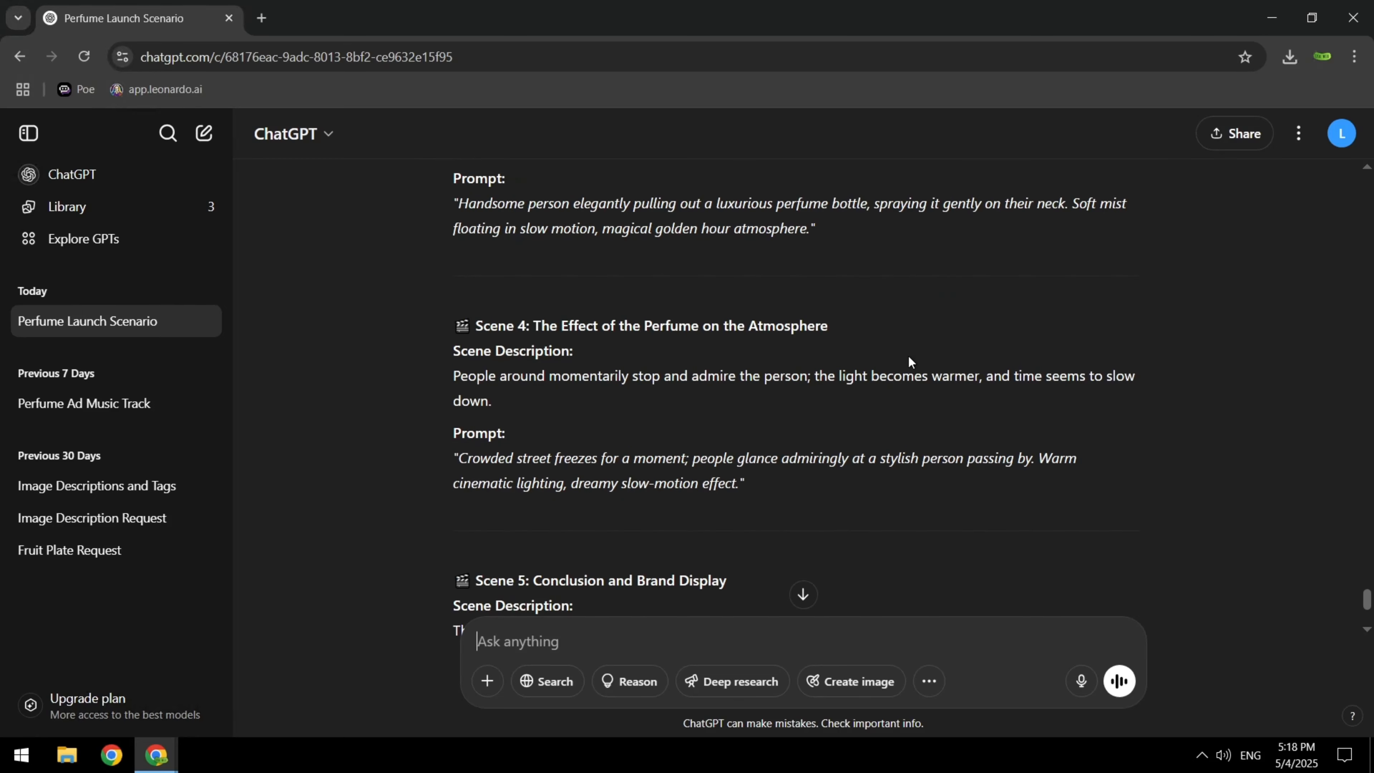
scroll(908, 360, "up", 3)
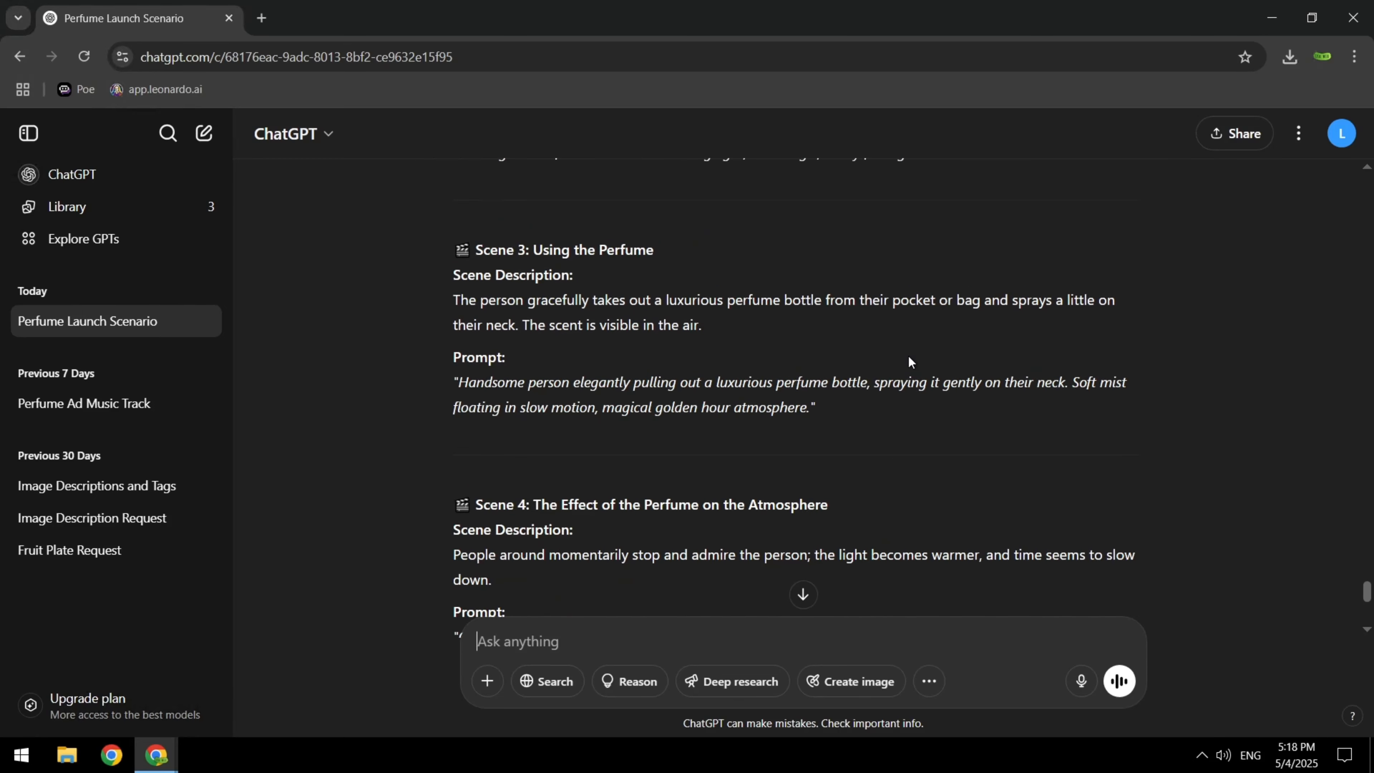
scroll(908, 361, "up", 3)
scroll(909, 362, "up", 2)
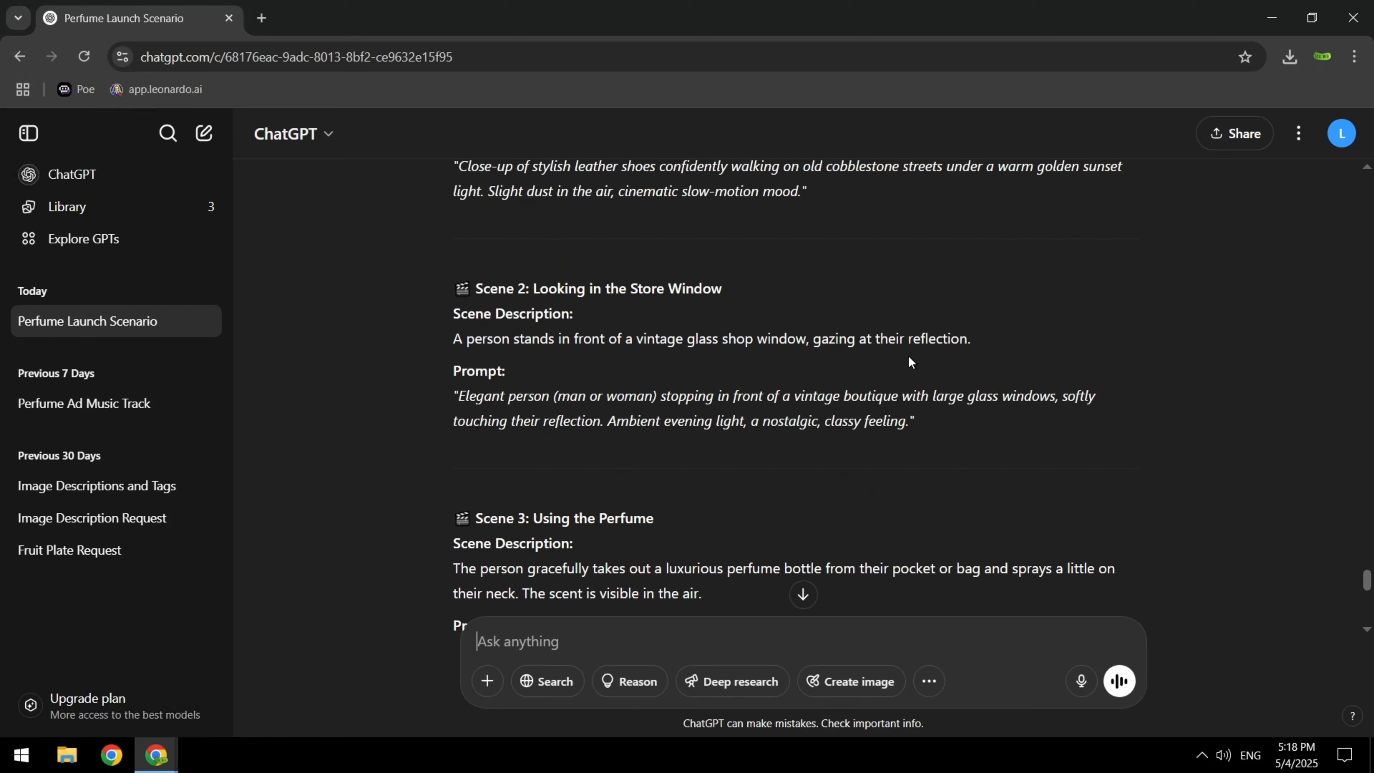
scroll(909, 361, "up", 2)
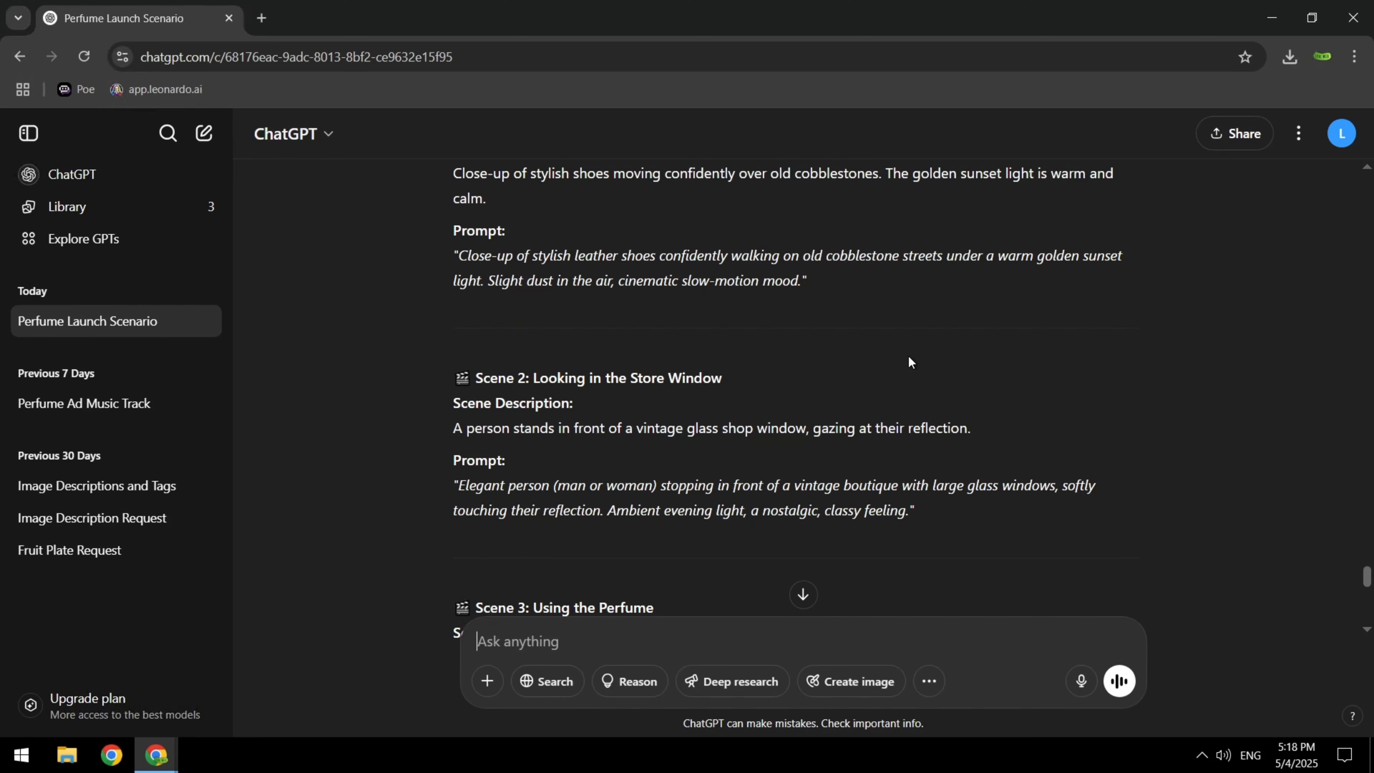
scroll(908, 361, "up", 2)
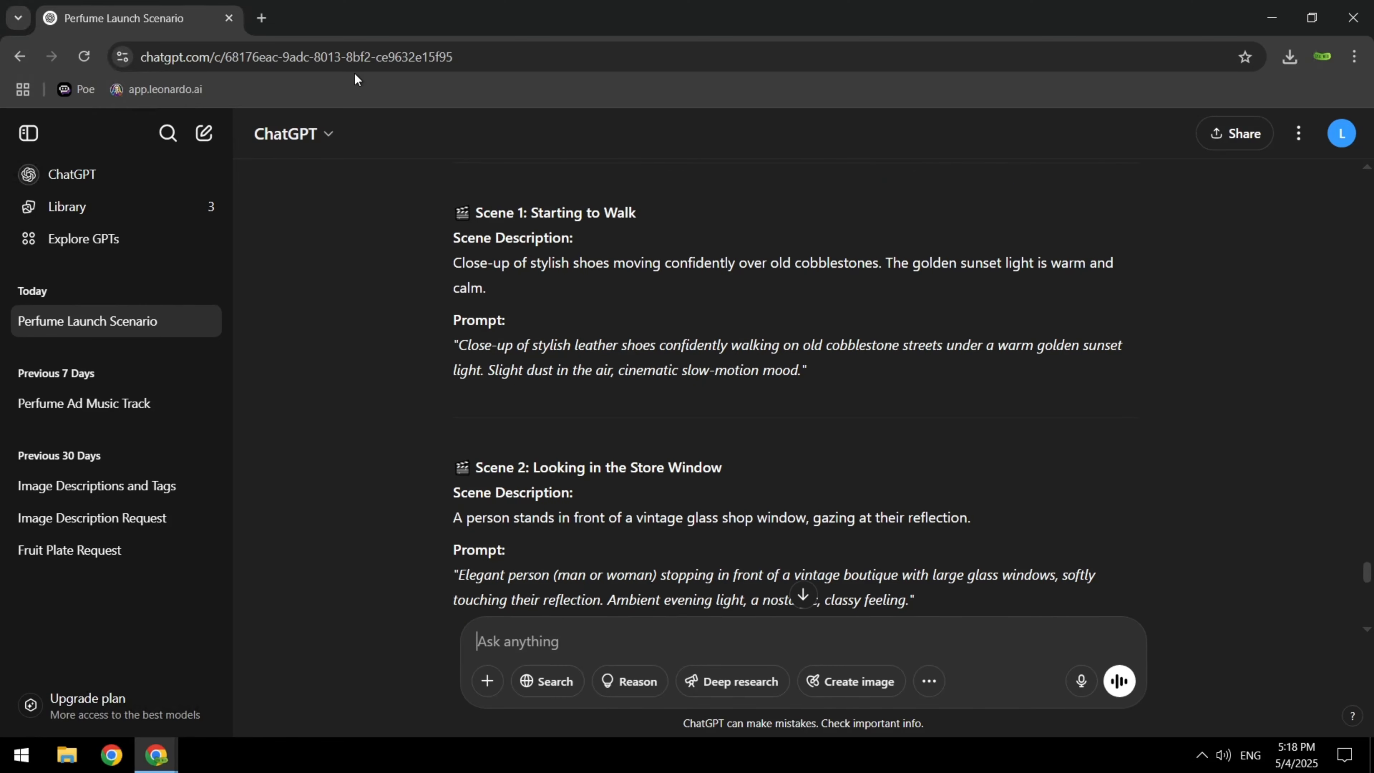
Sign in to Leonardo.Ai with Google in a new browser tab and open its image creation tool
left_click(262, 18)
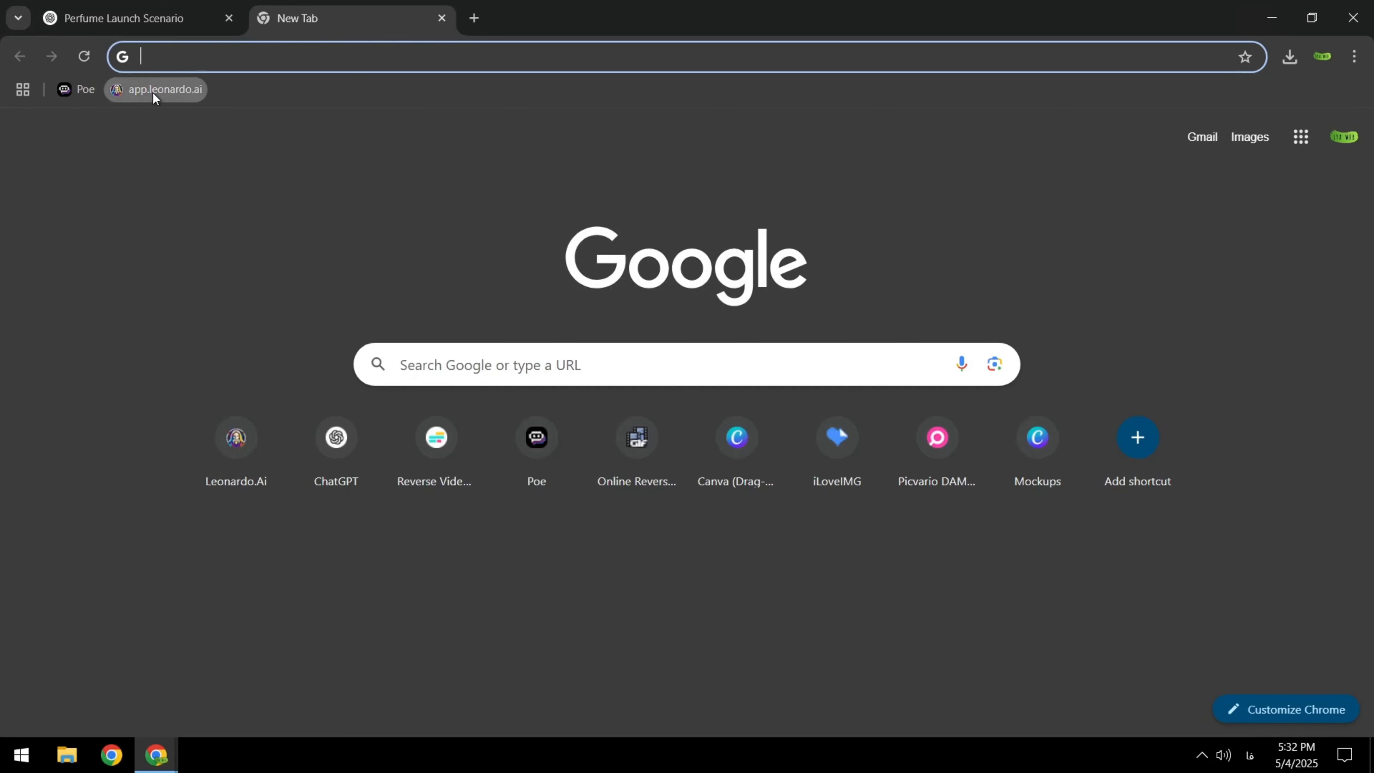
left_click(152, 92)
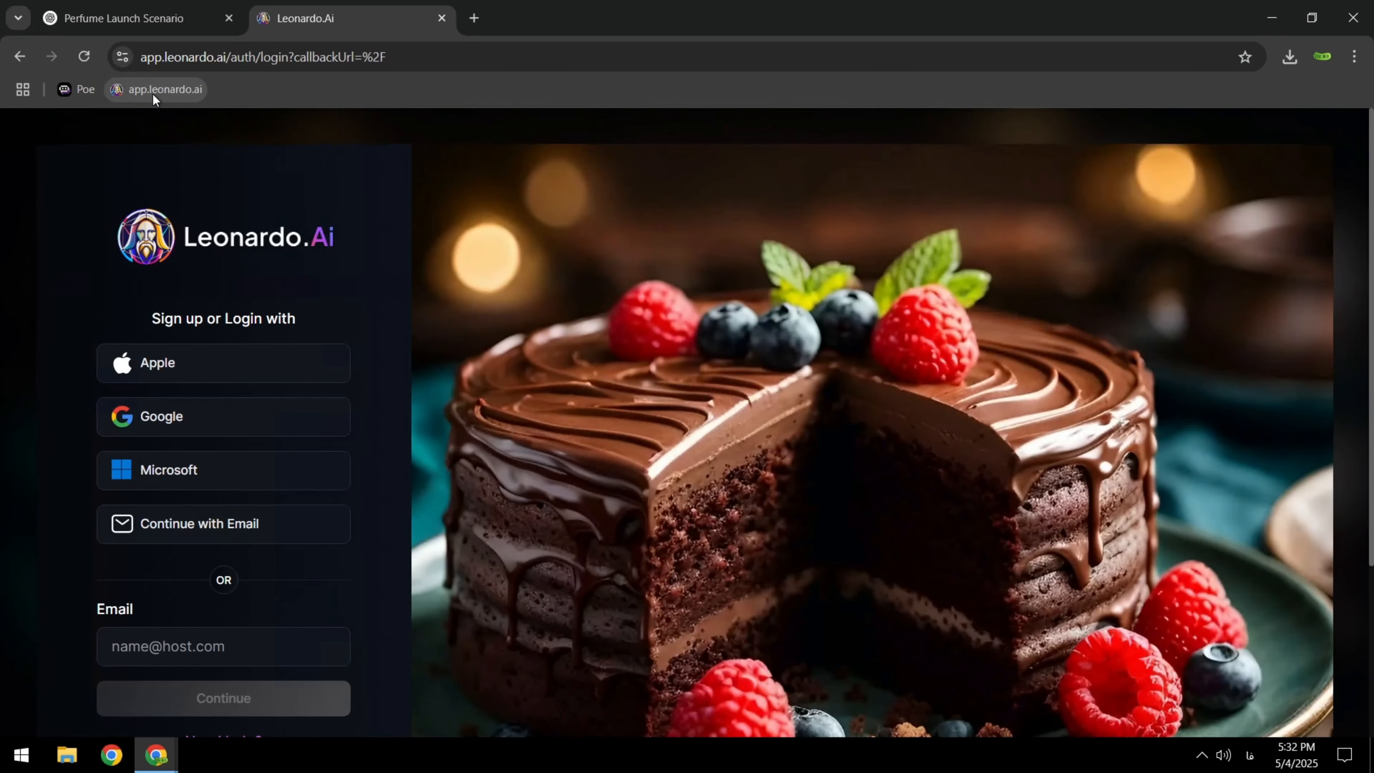
left_click(181, 421)
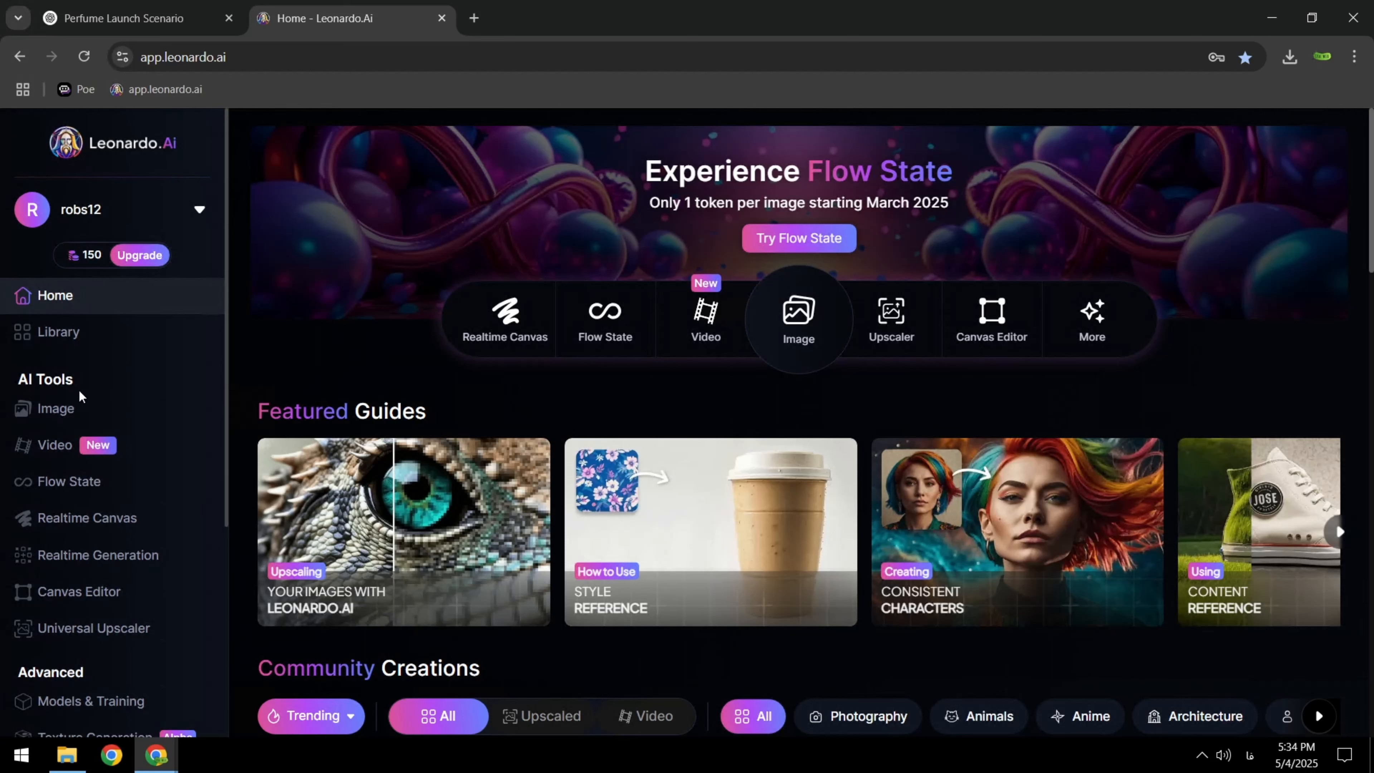
left_click(60, 412)
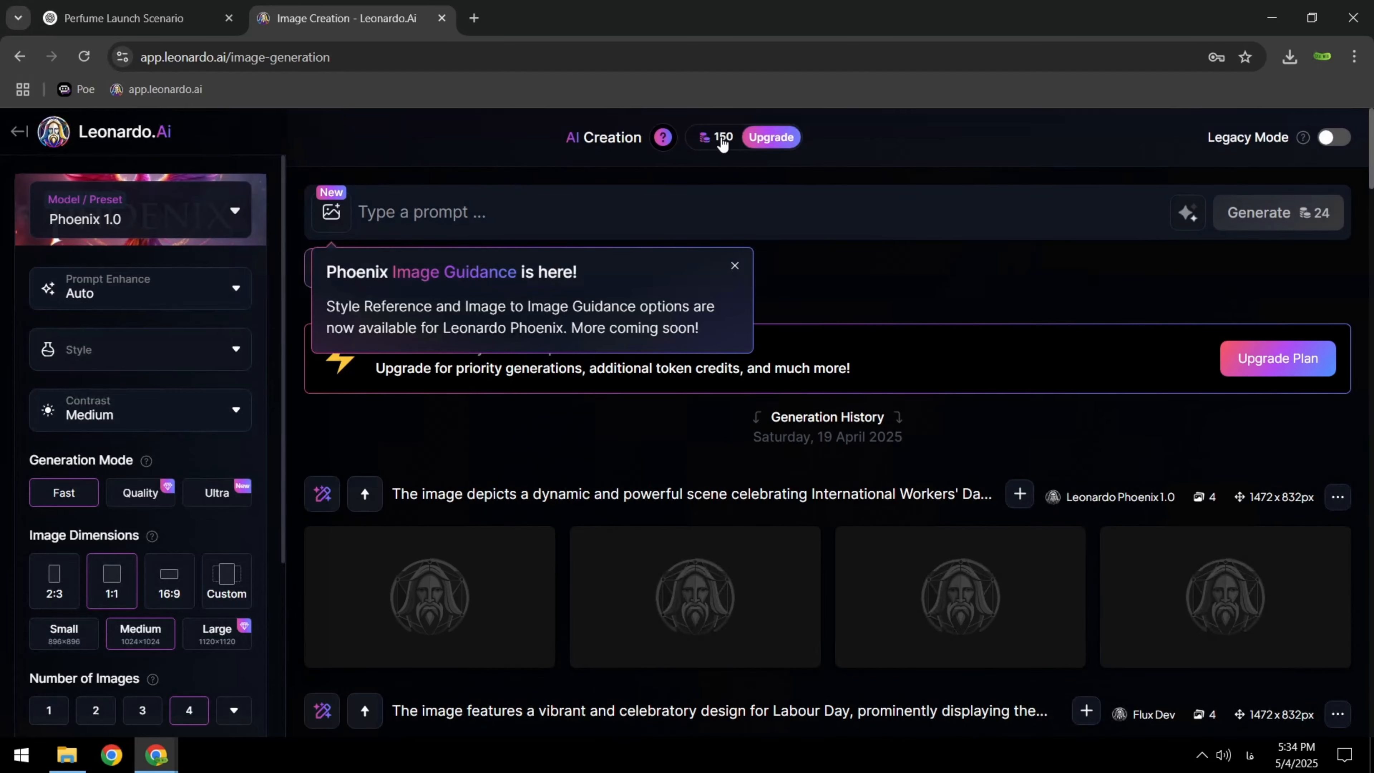
mouse_move(724, 145)
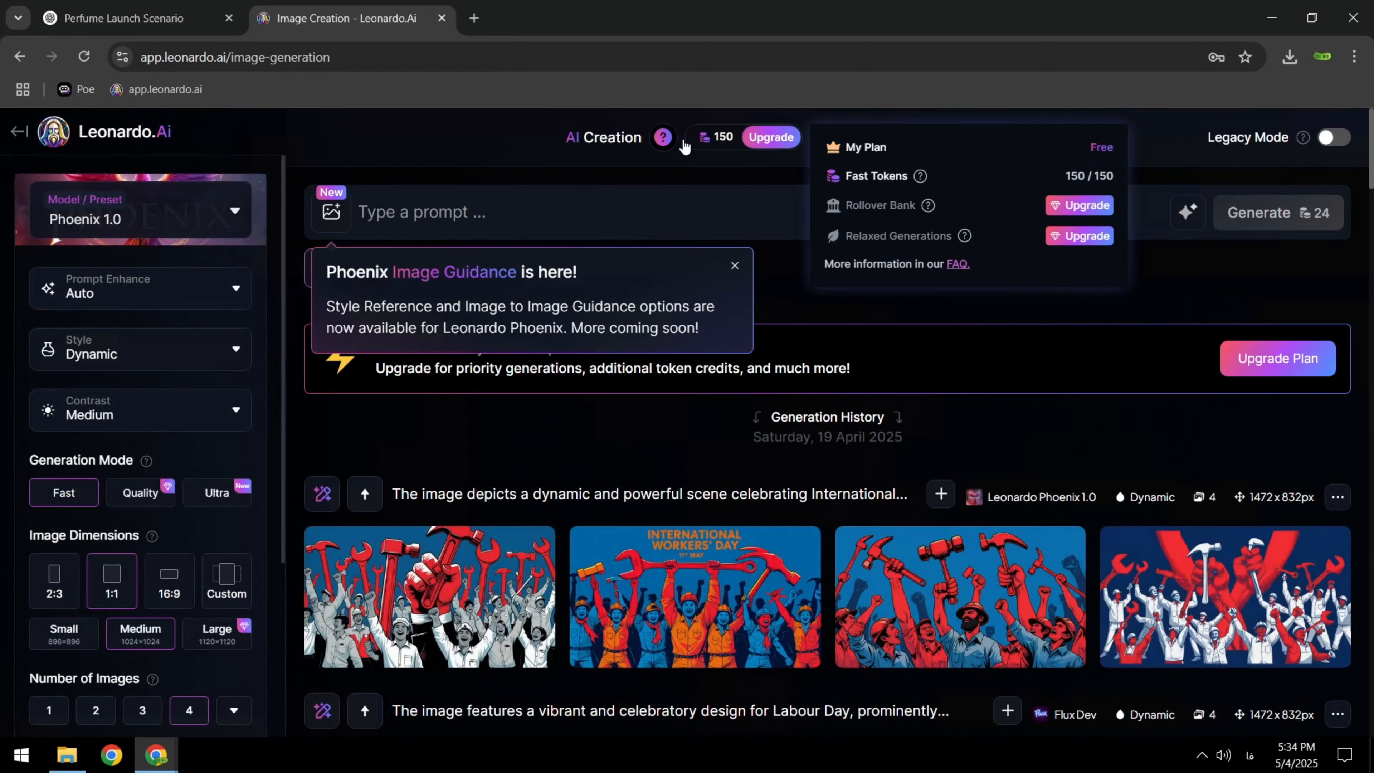
Copy the Scene 1 shoe close-up prompt from ChatGPT into Leonardo.Ai and generate images with the Flux Dev model
left_click(124, 18)
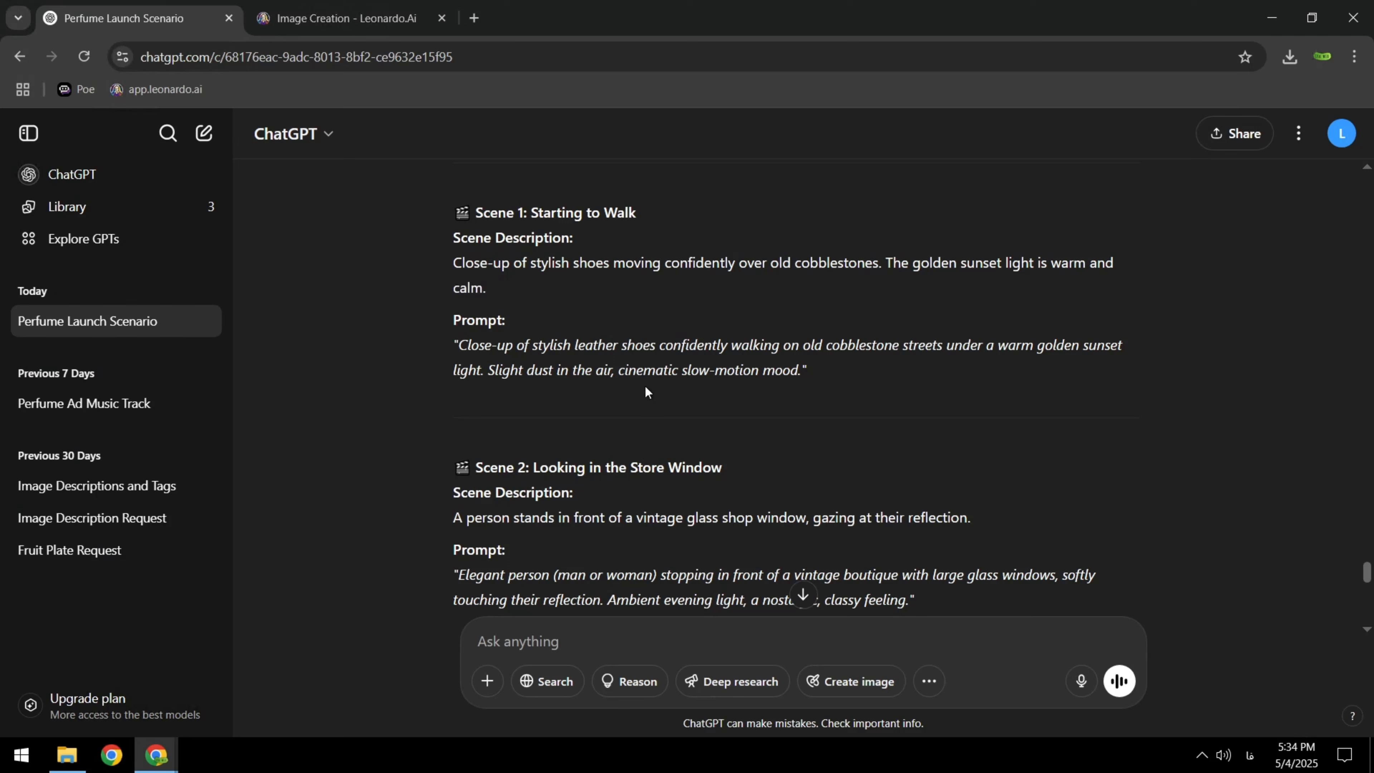
left_click_drag(459, 345, 804, 383)
key("ctrl+c")
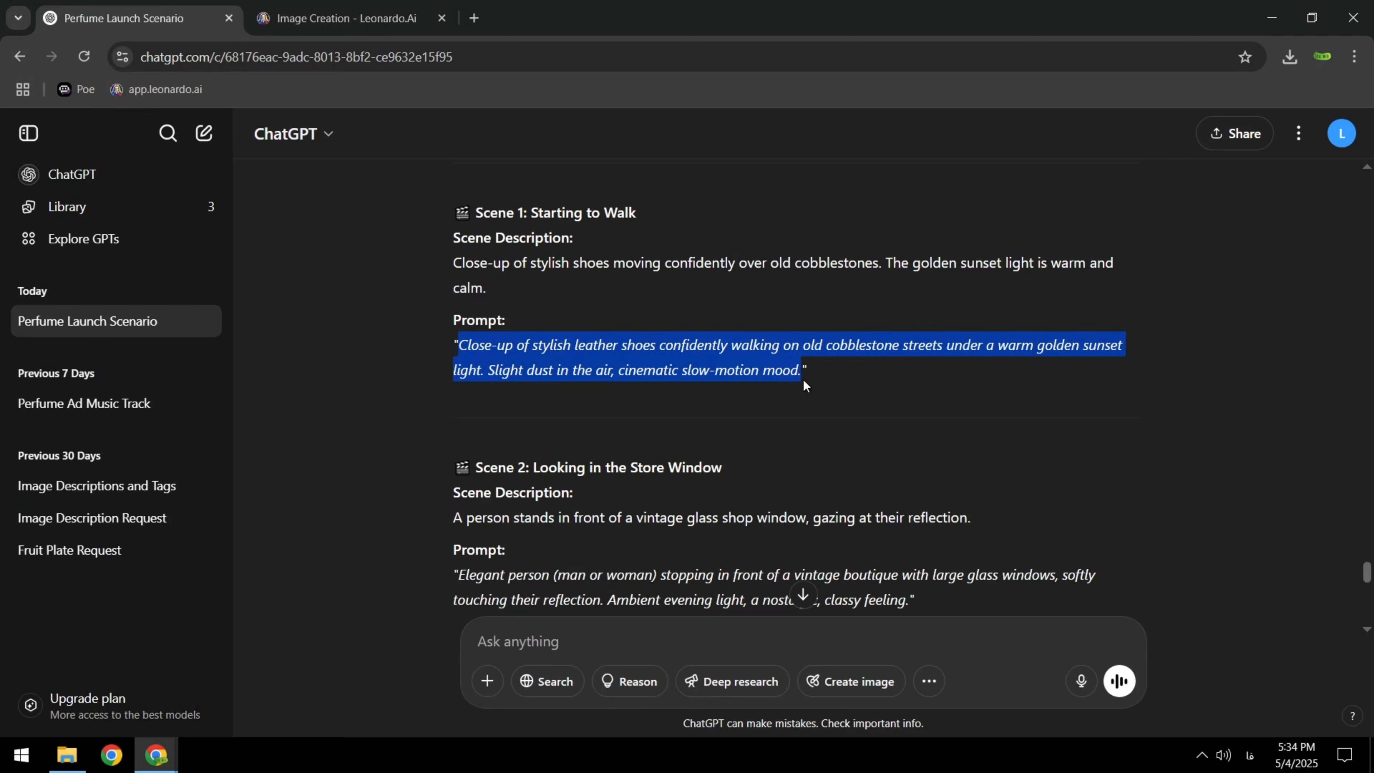
key("ctrl+Tab")
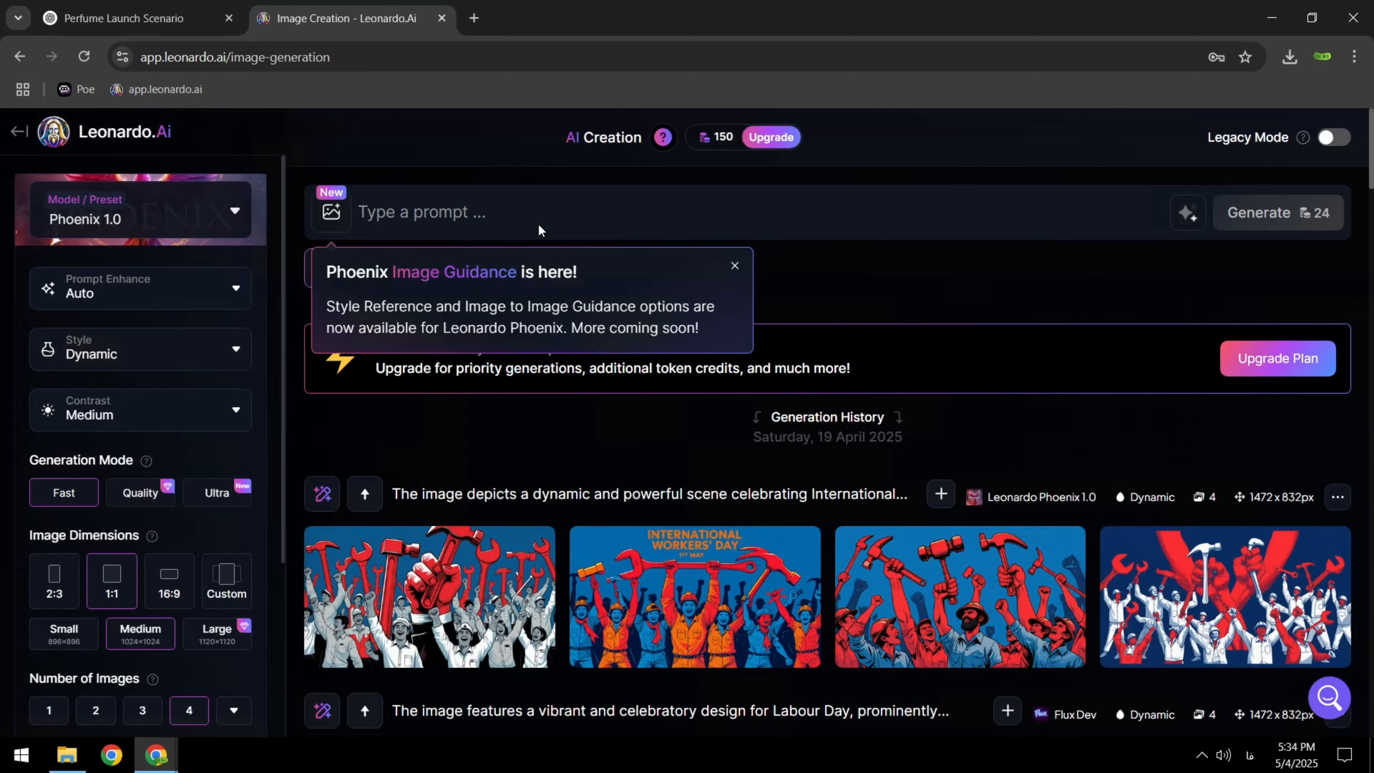
left_click(493, 201)
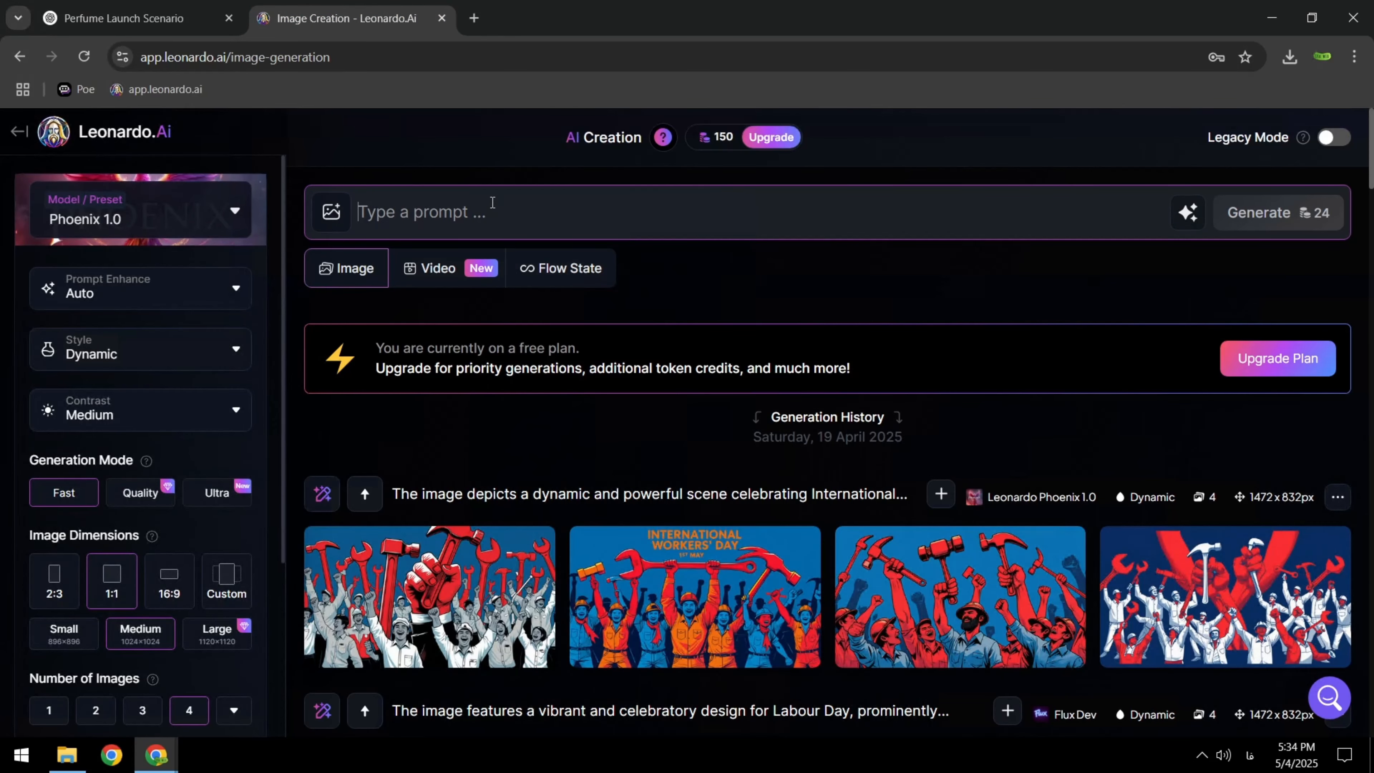
key("ctrl+v")
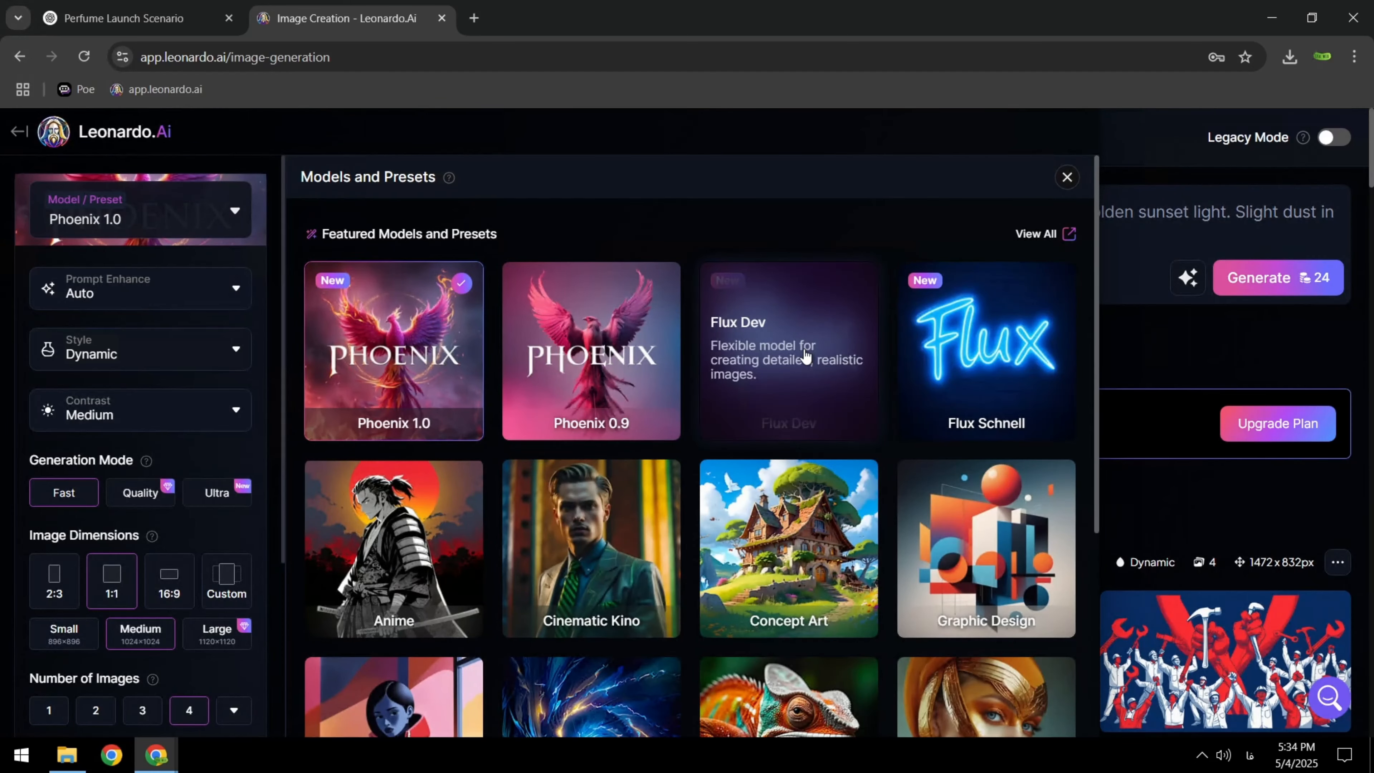
left_click(806, 357)
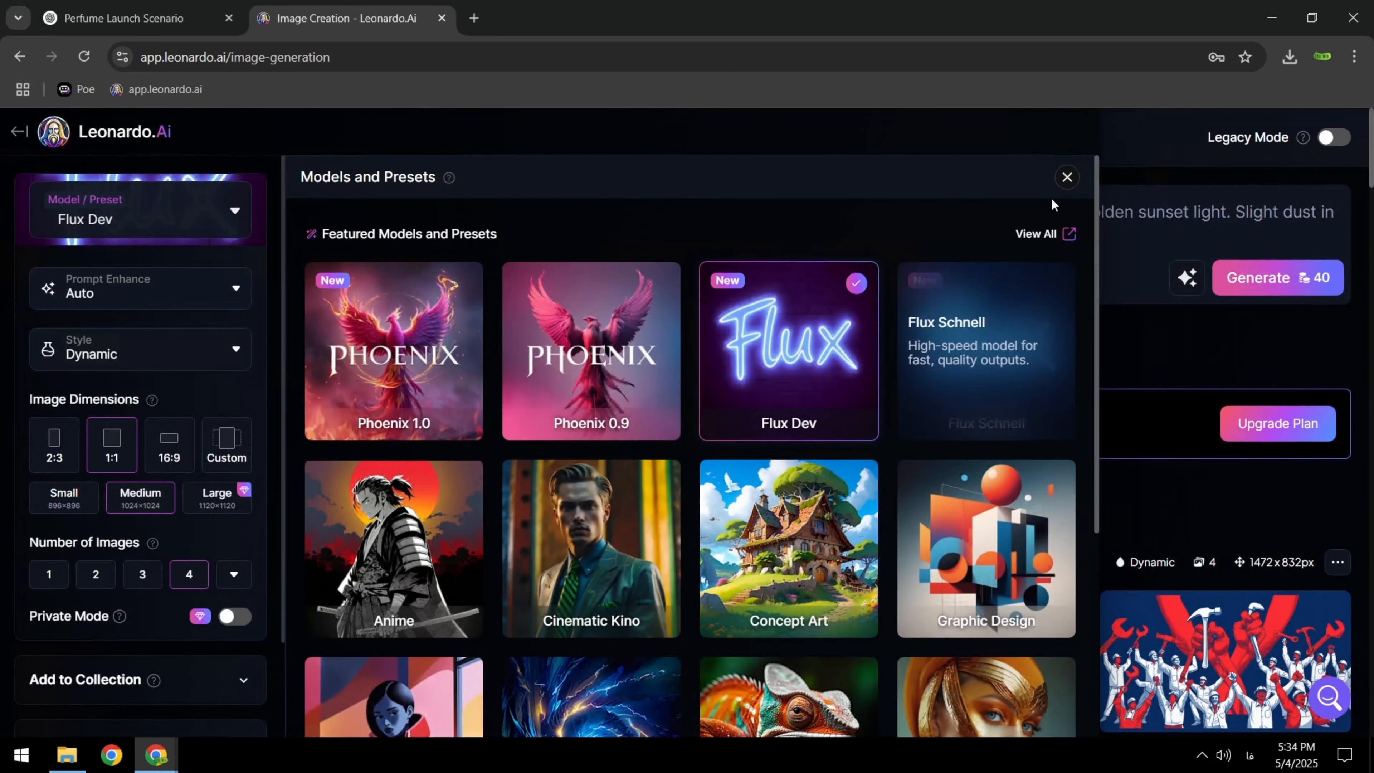
left_click(1111, 269)
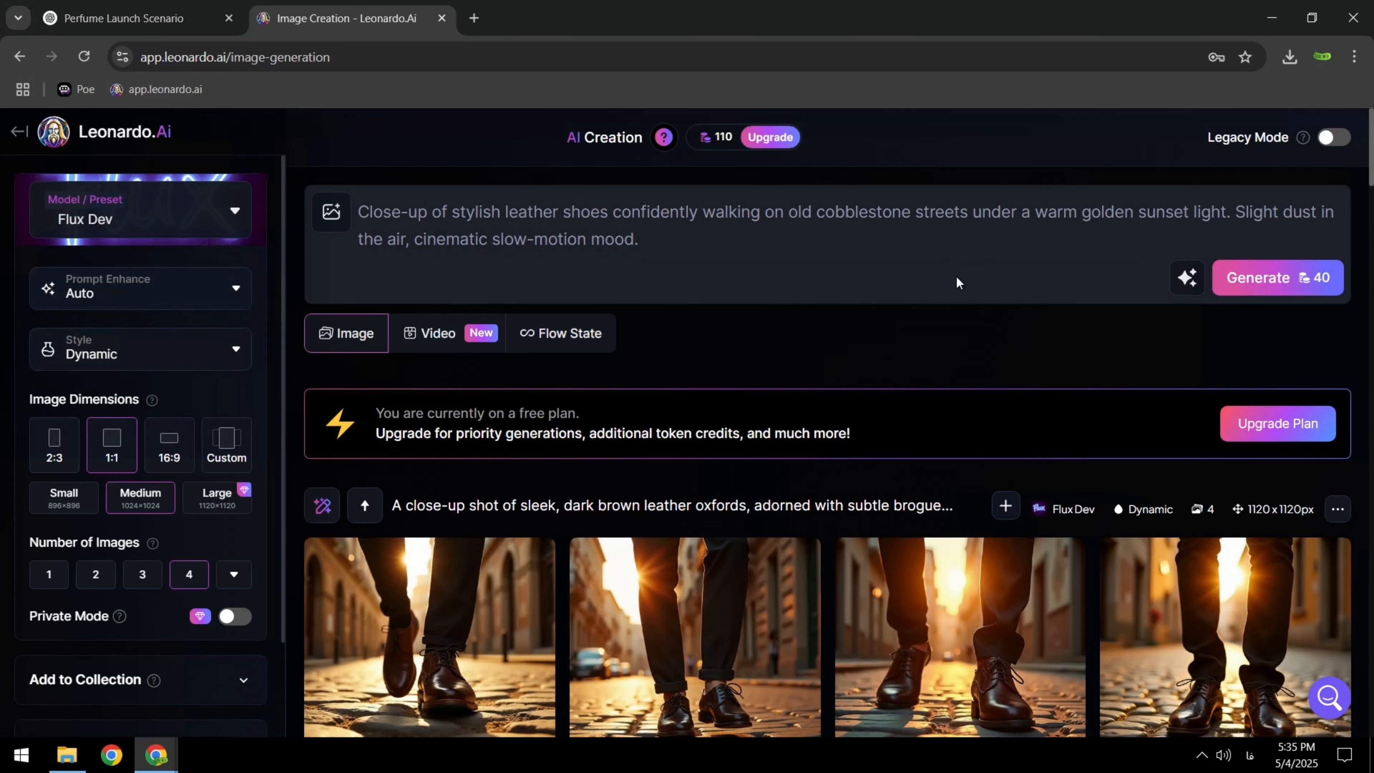
Download the first and fourth of the generated leather shoe images
scroll(955, 275, "down", 1)
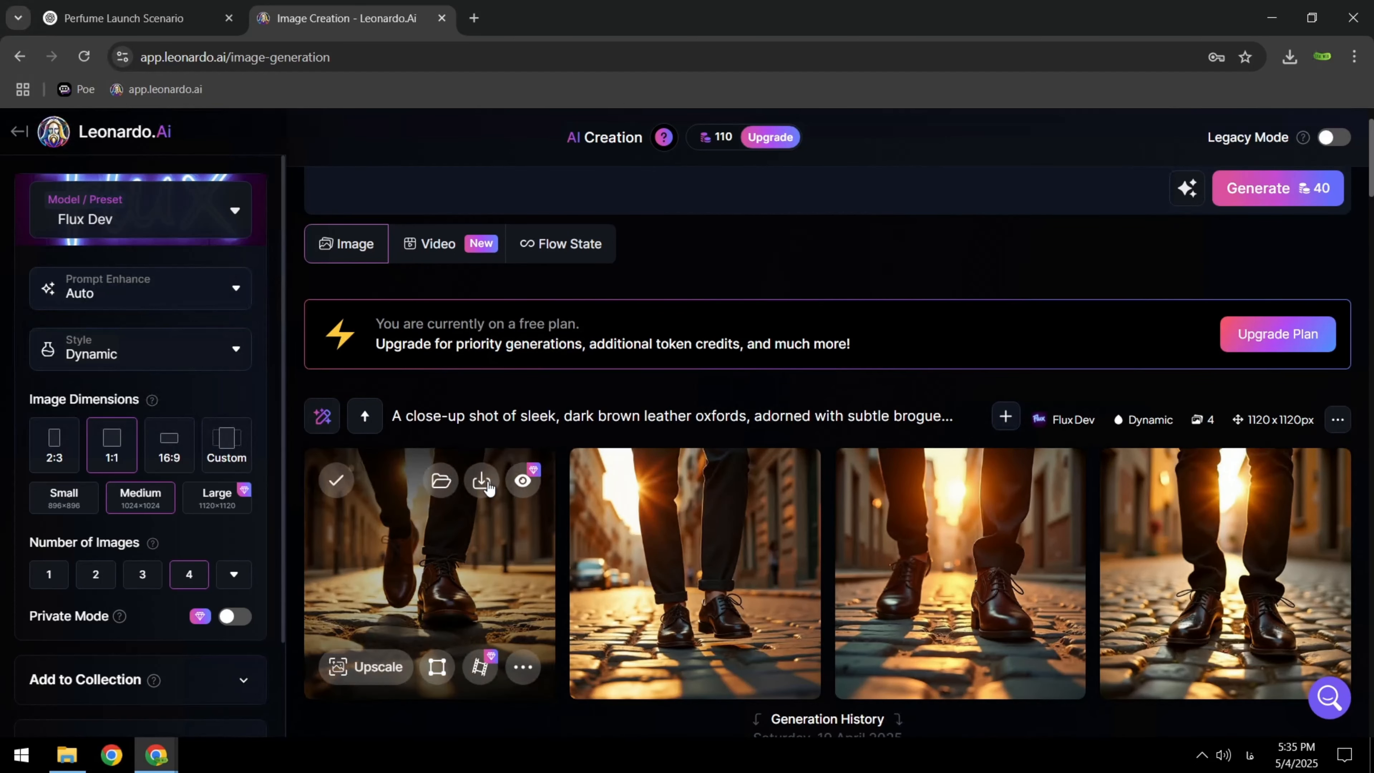
left_click(487, 482)
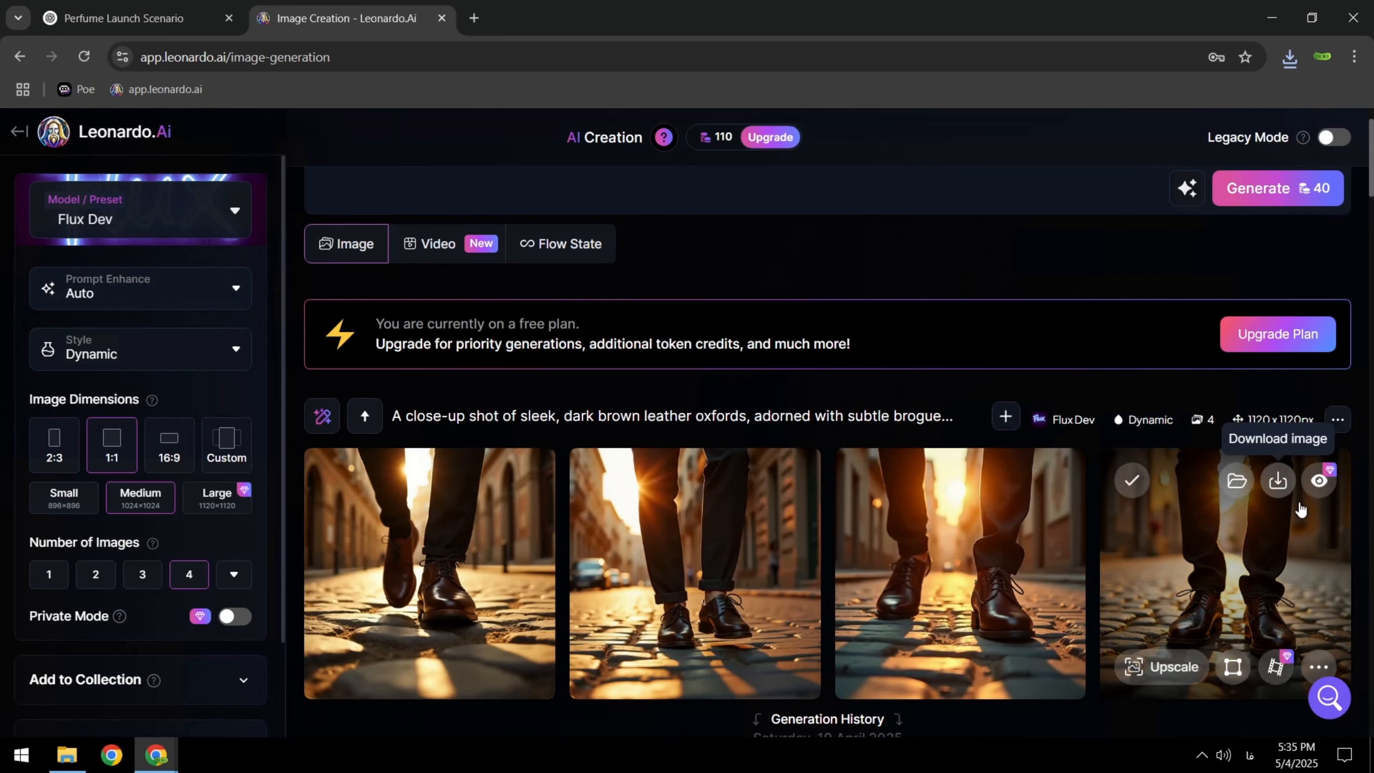
key("ctrl+v")
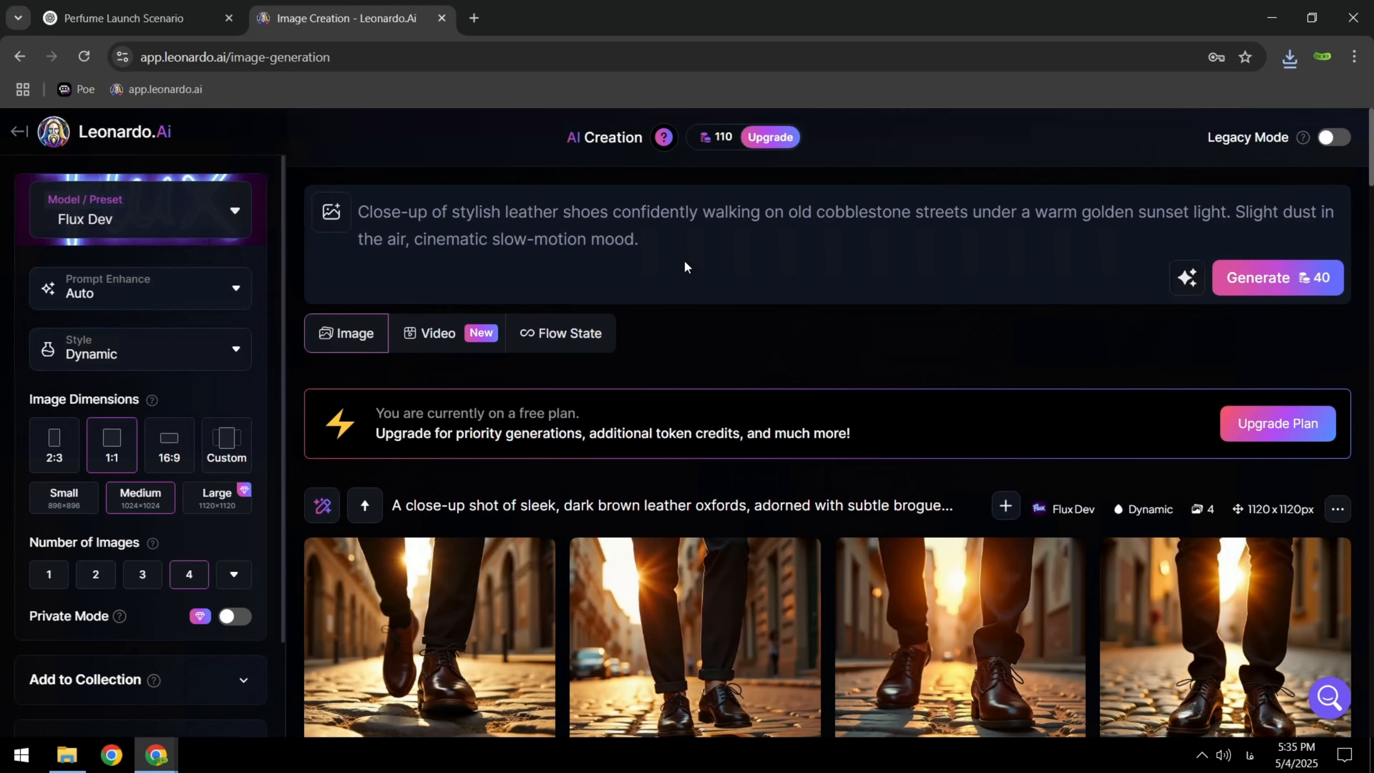
Copy the Scene 2 store window prompt from ChatGPT and replace the Leonardo.Ai prompt with it
left_click(124, 18)
scroll(521, 241, "down", 3)
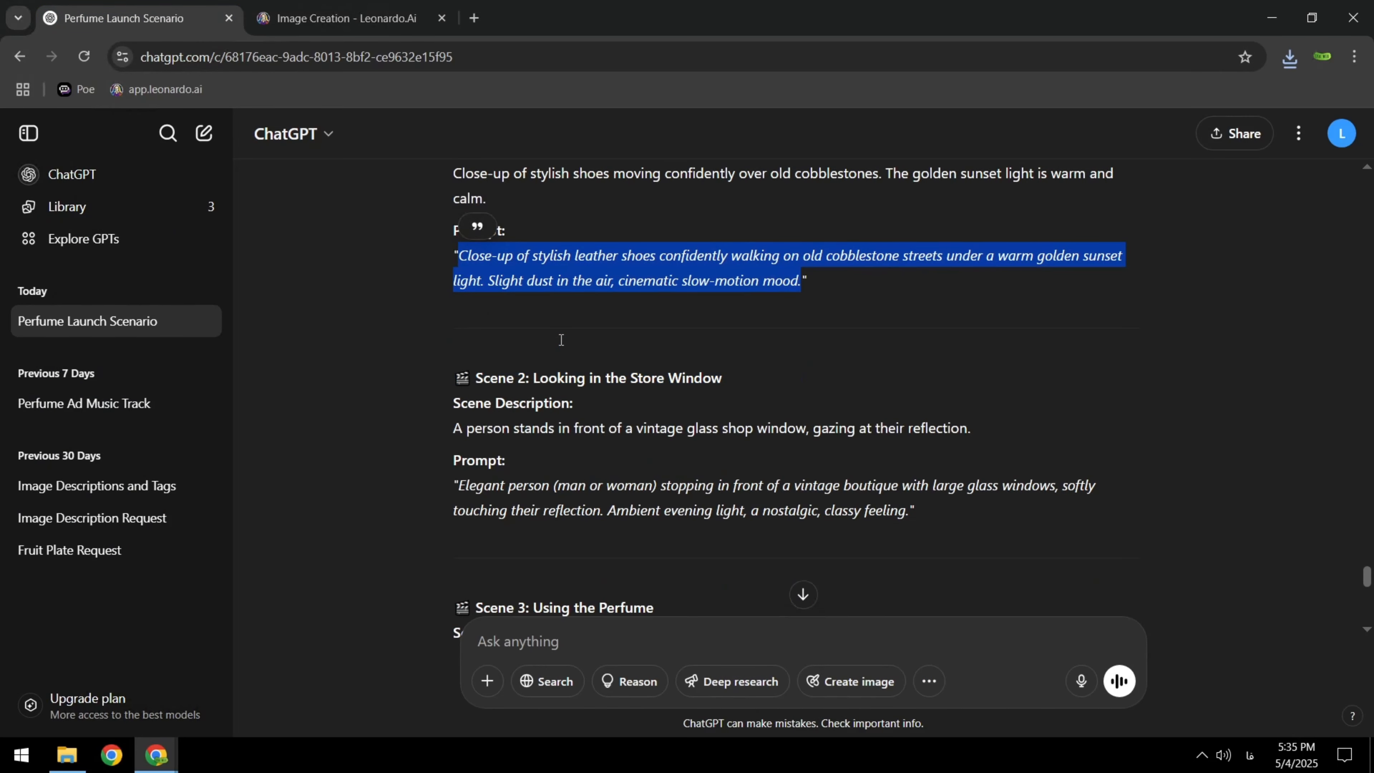
left_click_drag(458, 396, 911, 441)
key("ctrl+c")
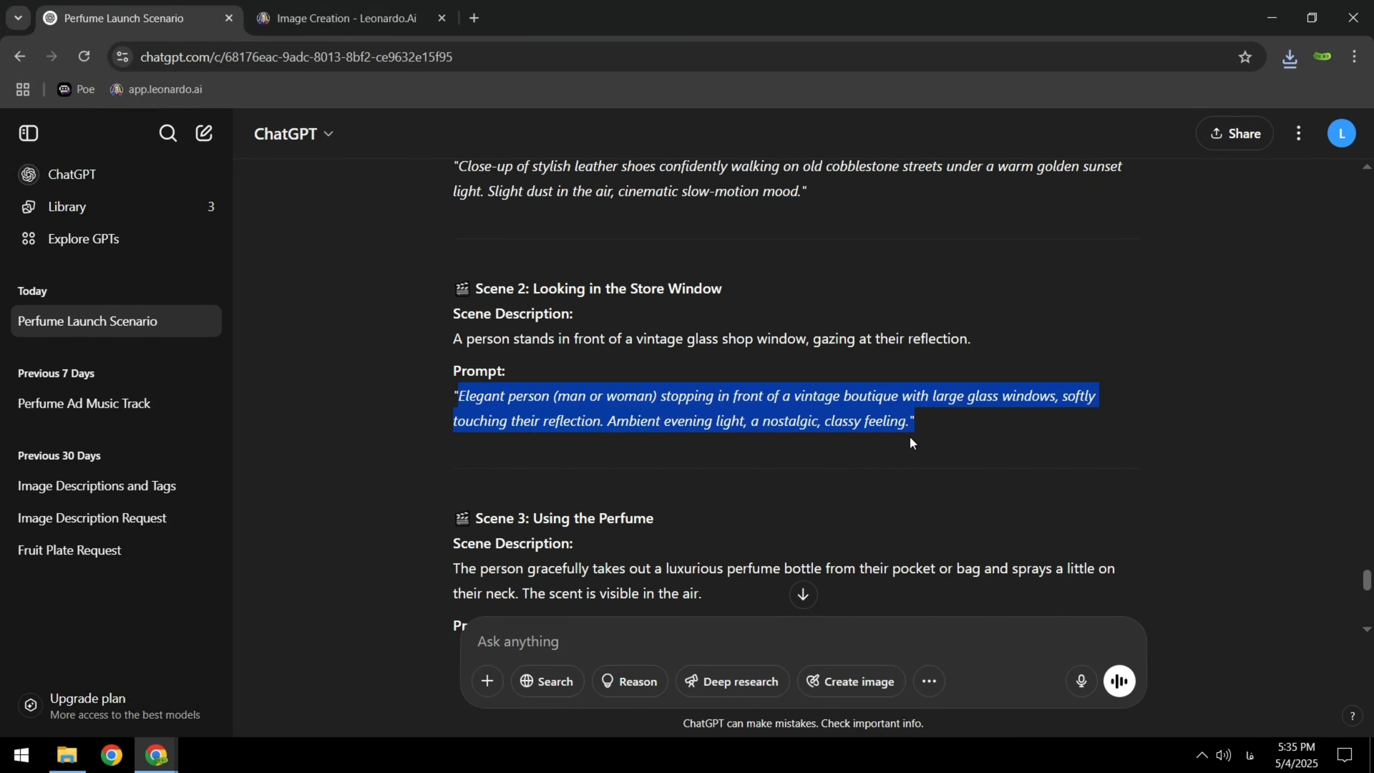
left_click(347, 18)
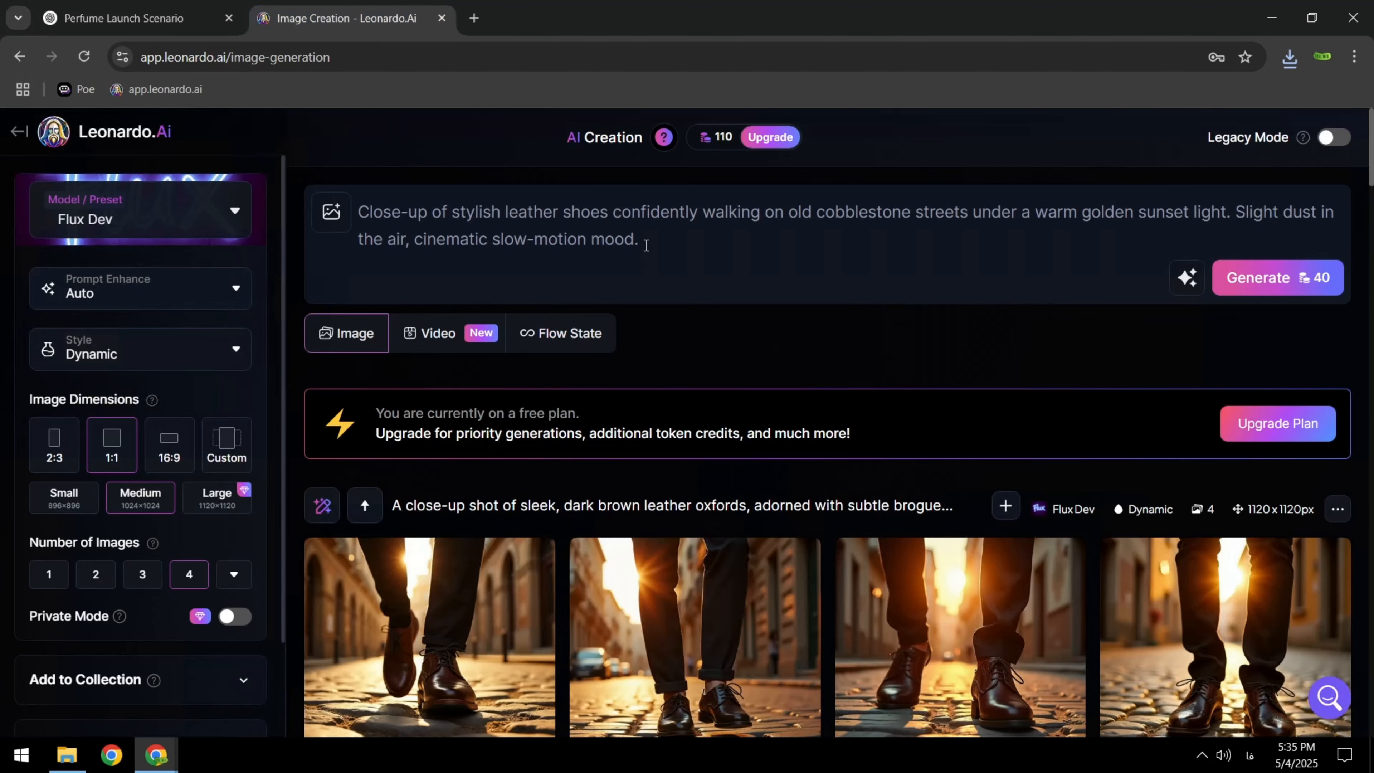
key("ctrl+a")
key("ctrl+v")
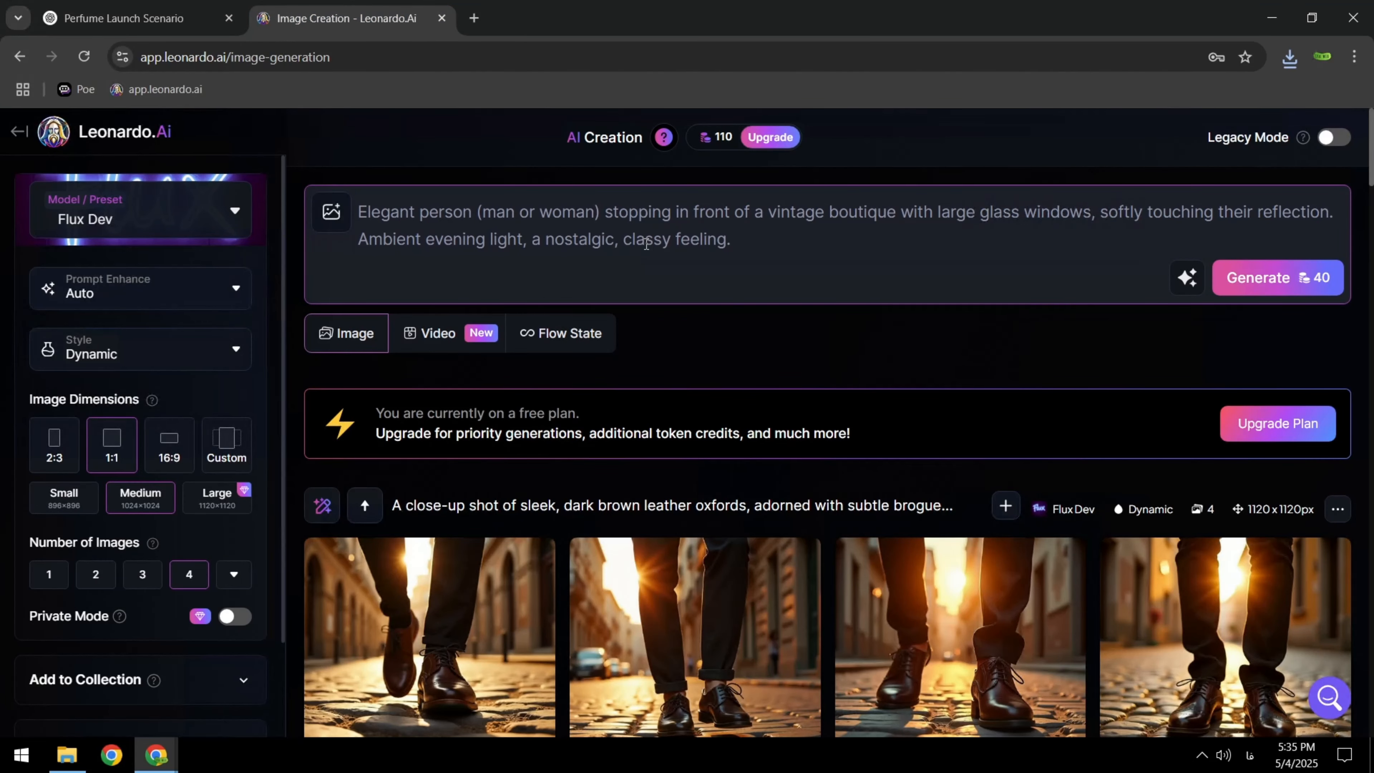
Edit the opening of the prompt to read "Elegant man stopping in front of a perfume shop"
left_click_drag(420, 214, 747, 216)
type("manperfume ")
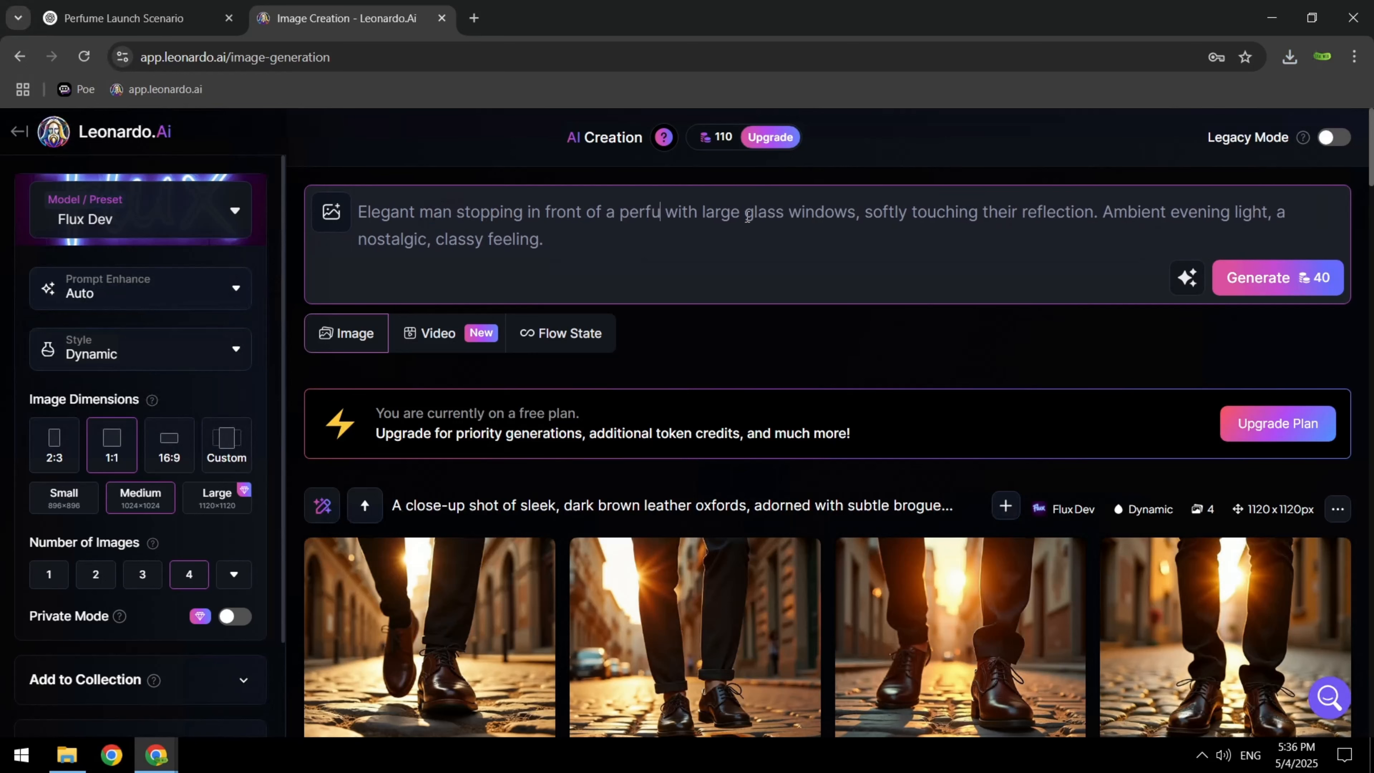
type("shop")
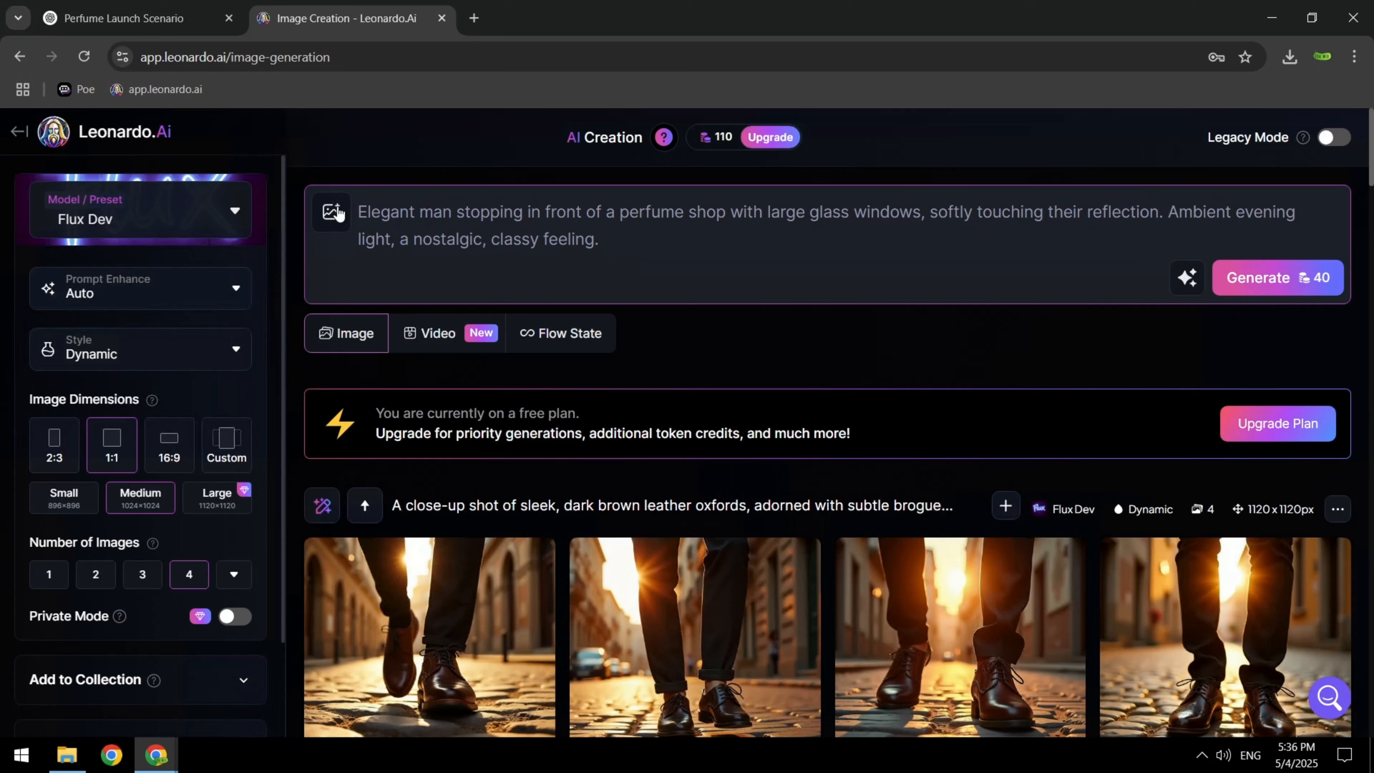
Upload the downloaded shoe image ending in "oxfords_ad_3" as a Style Reference and generate the Scene 2 images
left_click(336, 212)
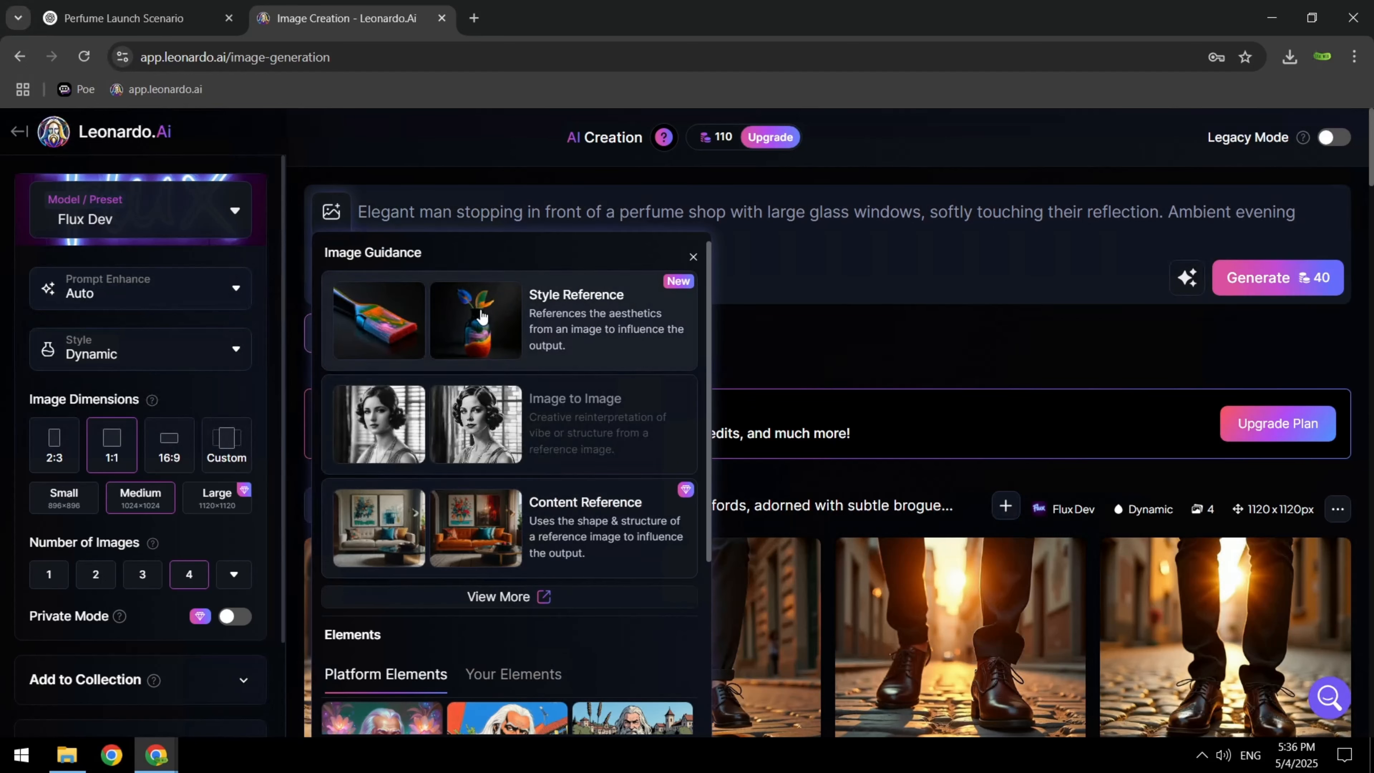
left_click(481, 317)
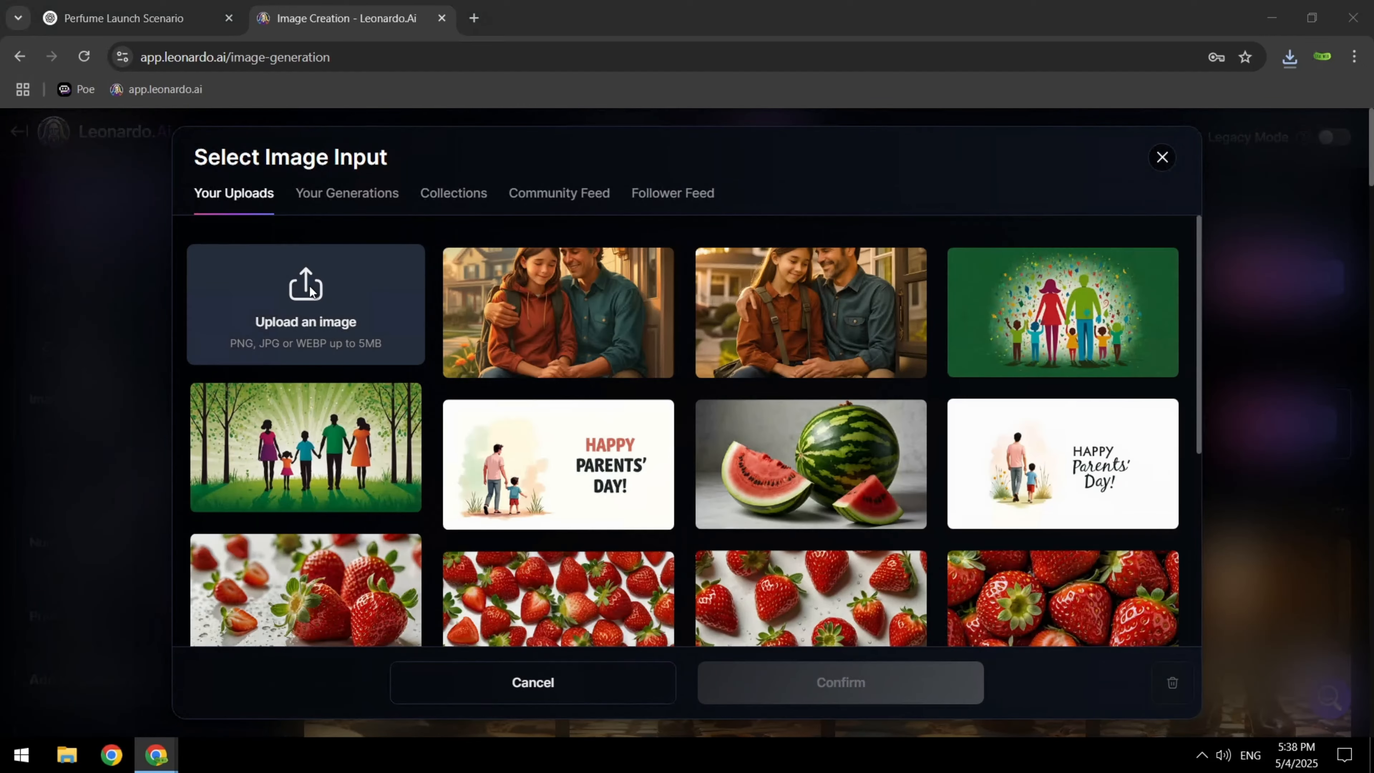
left_click(309, 285)
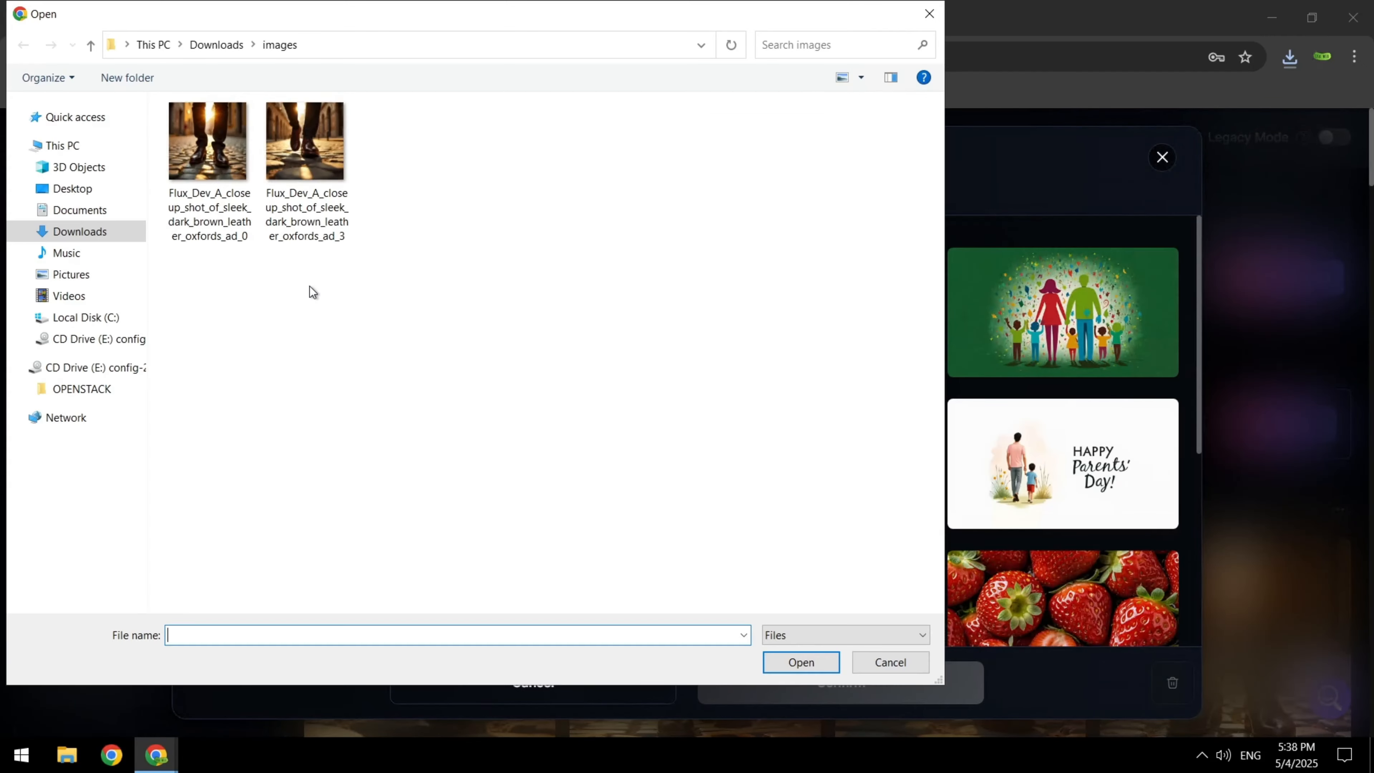
left_click(320, 170)
left_click(791, 662)
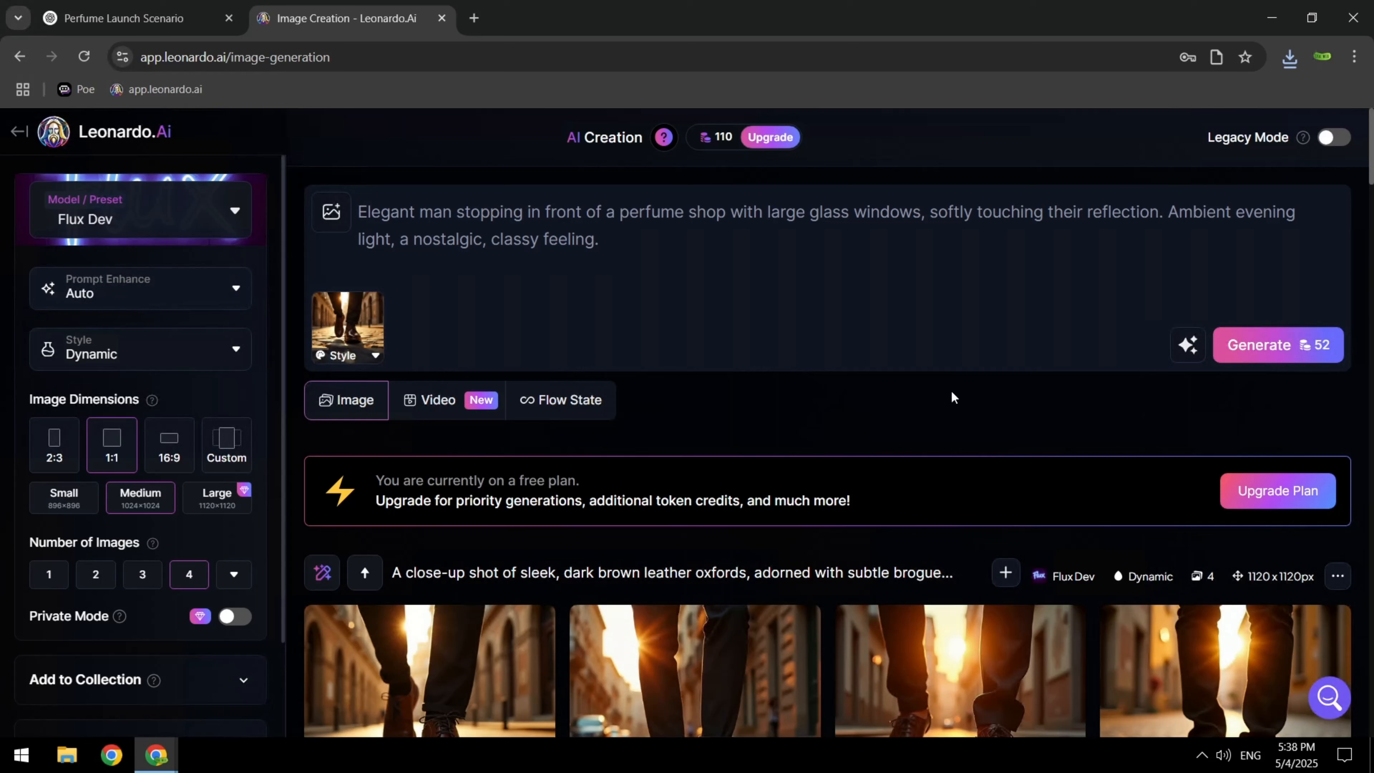
left_click(1275, 344)
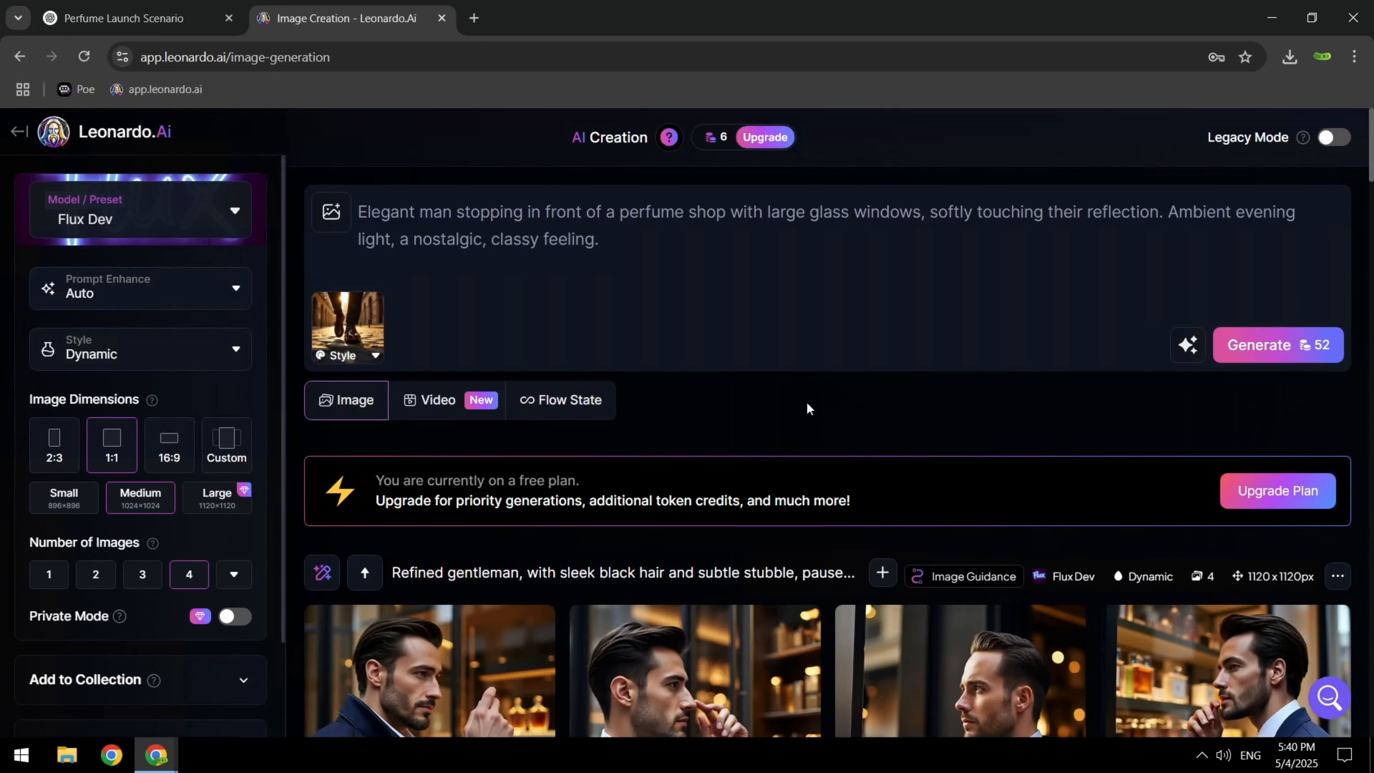
Compare the generated images of the man at the perfume shop and download the fourth one in the newest set
scroll(807, 403, "down", 2)
scroll(807, 407, "down", 2)
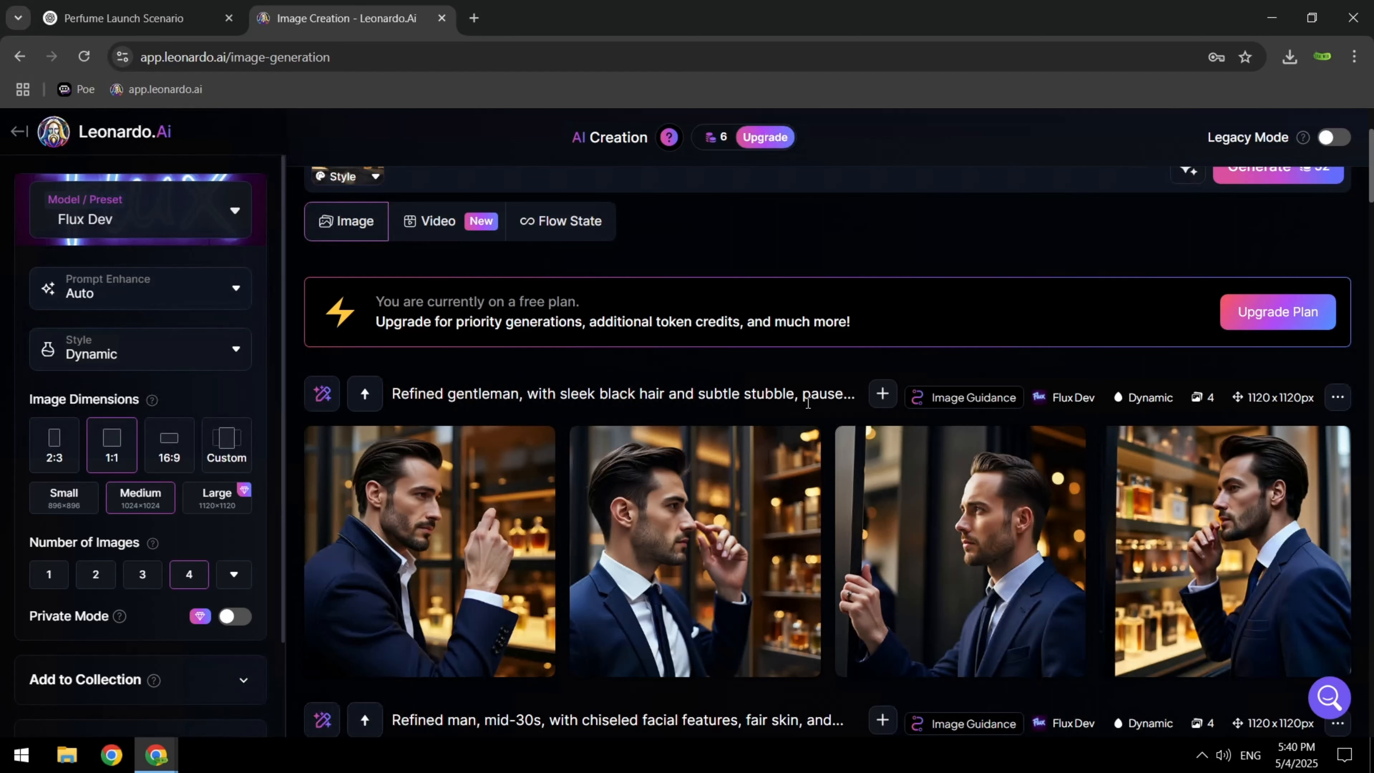
scroll(807, 403, "down", 2)
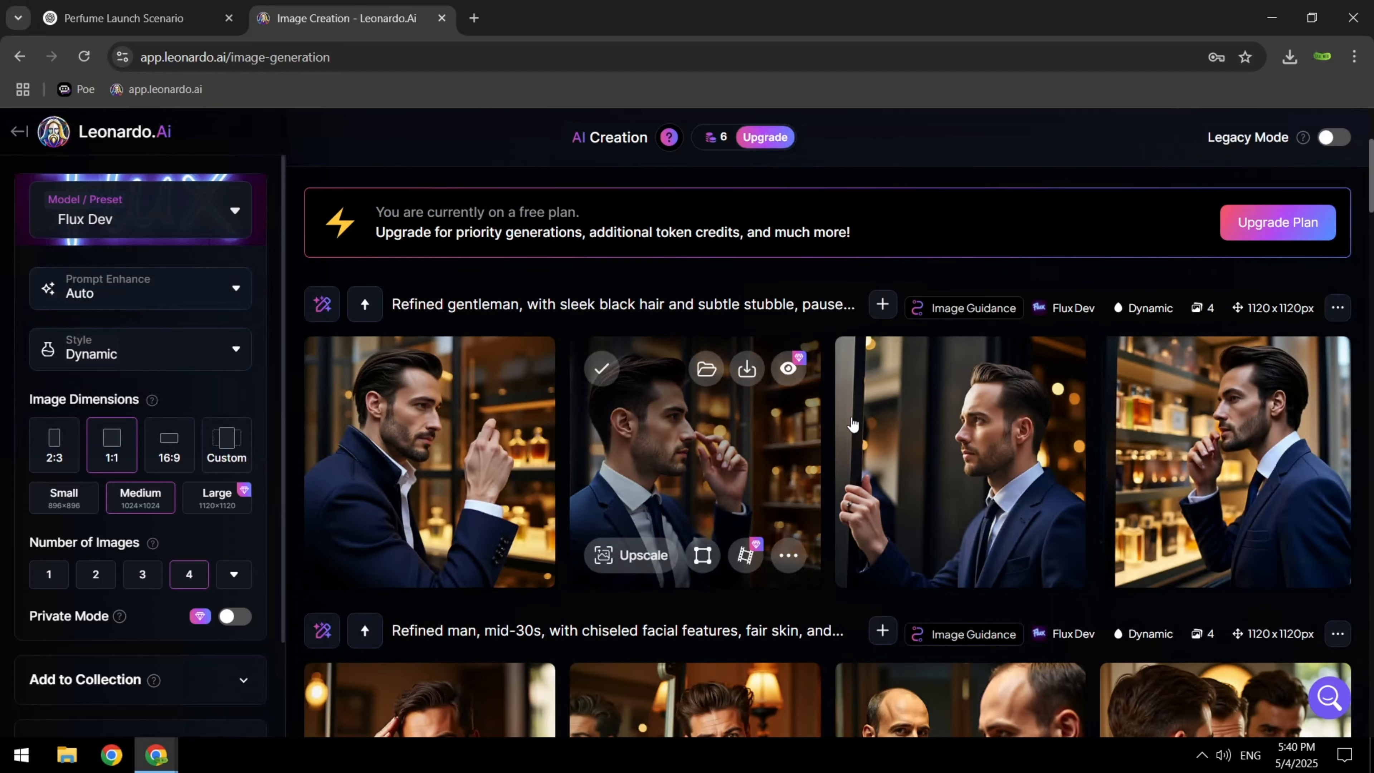
scroll(808, 403, "up", 2)
scroll(815, 403, "down", 2)
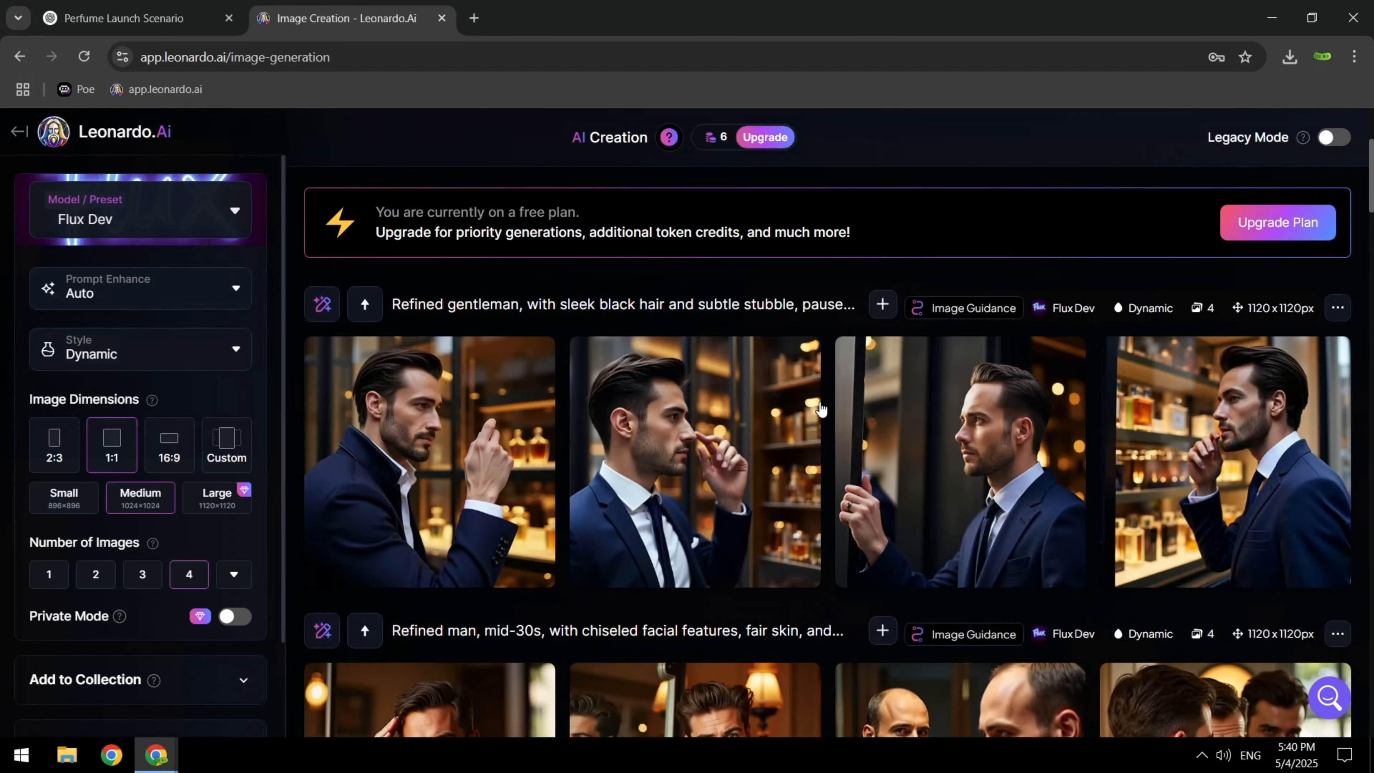
mouse_move(1141, 521)
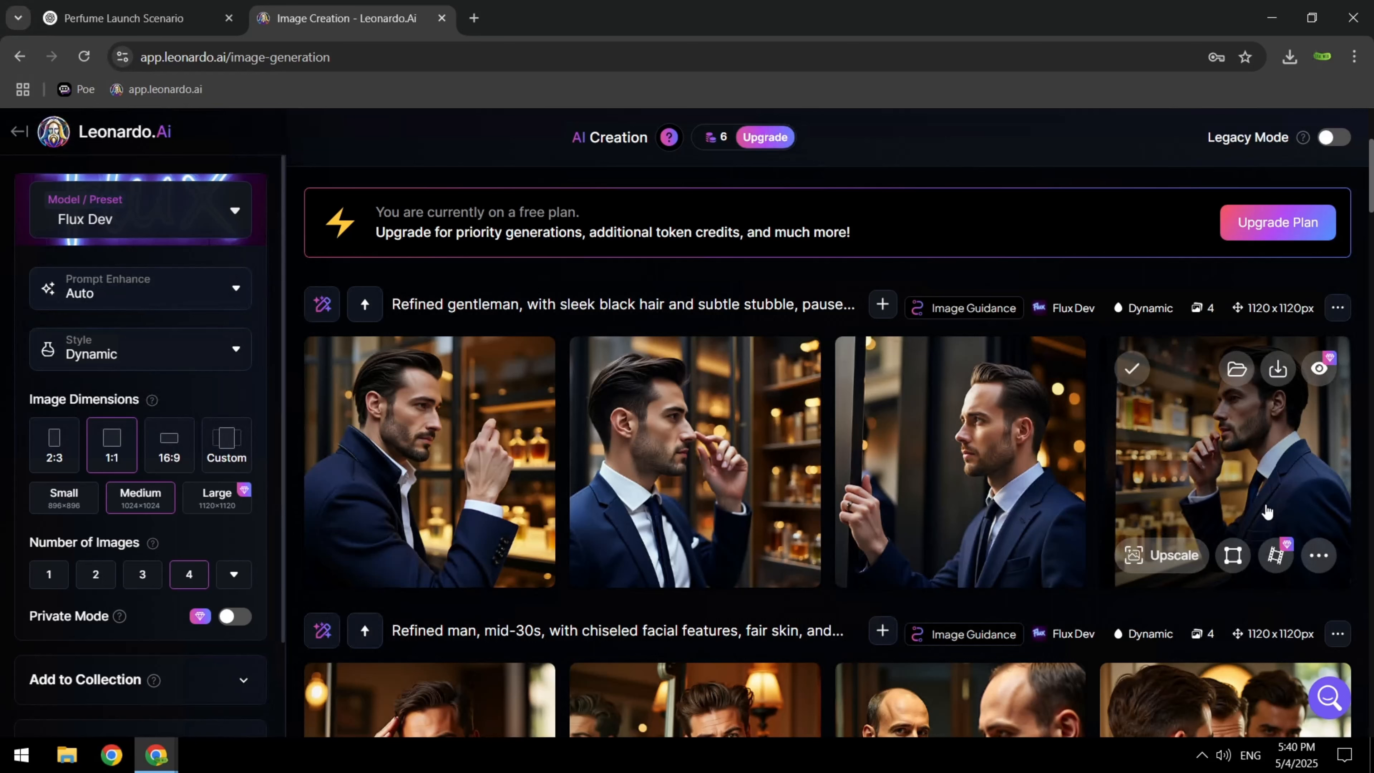
left_click(1278, 370)
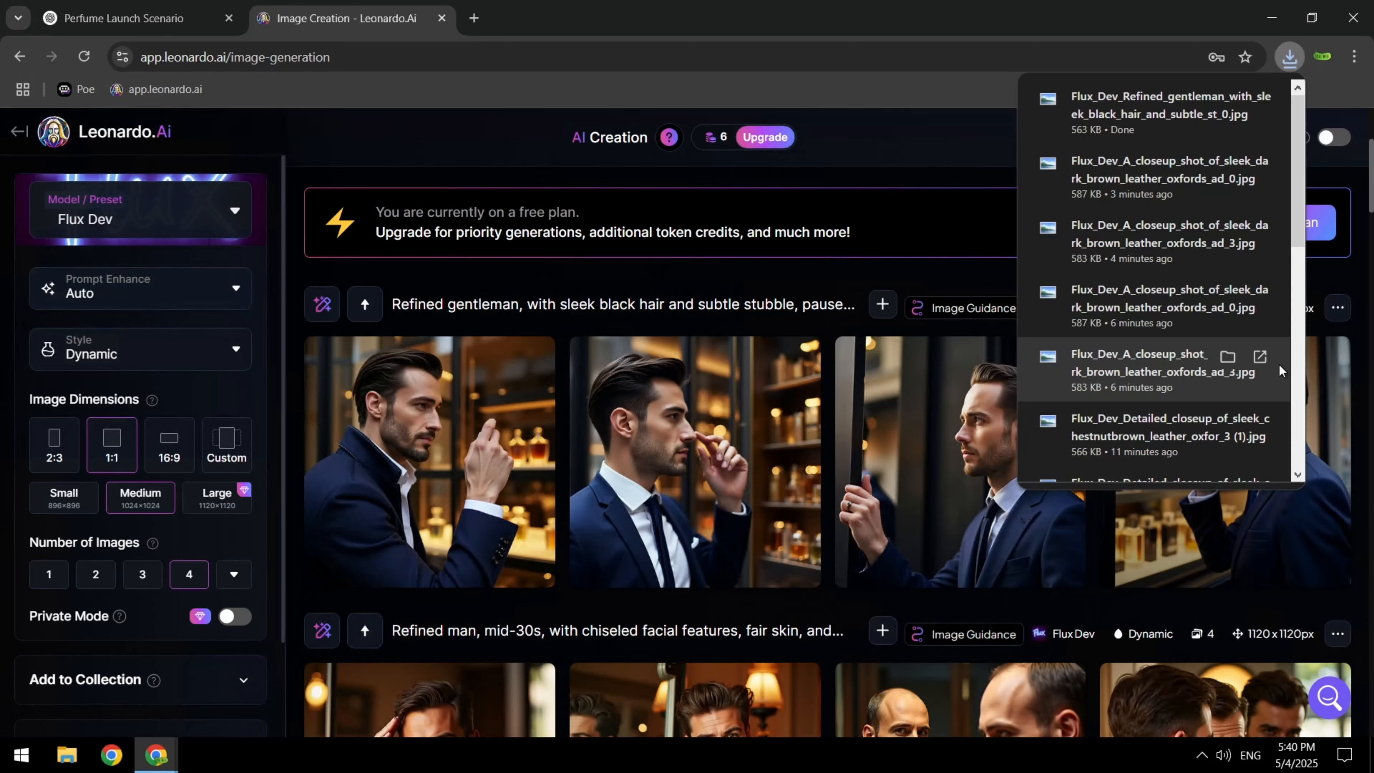
left_click(911, 219)
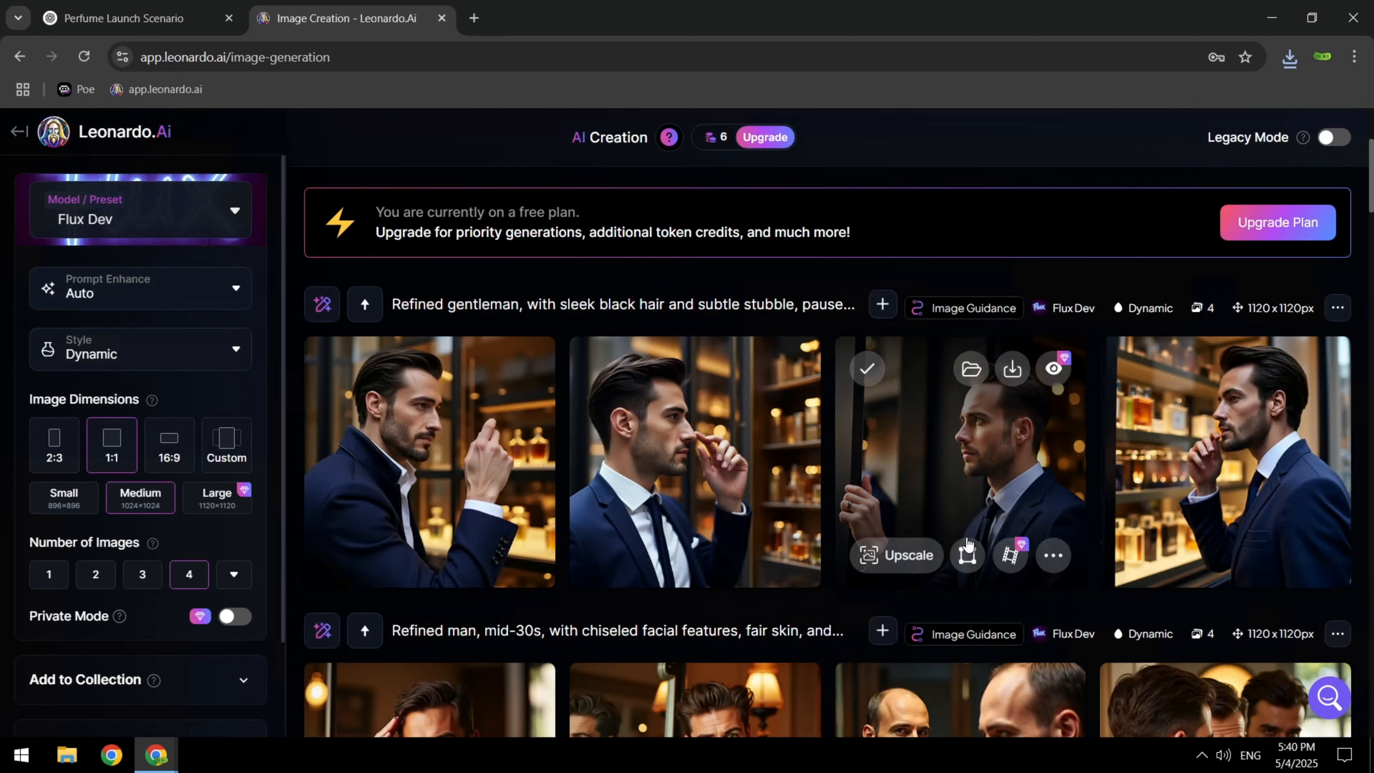
scroll(966, 543, "up", 2)
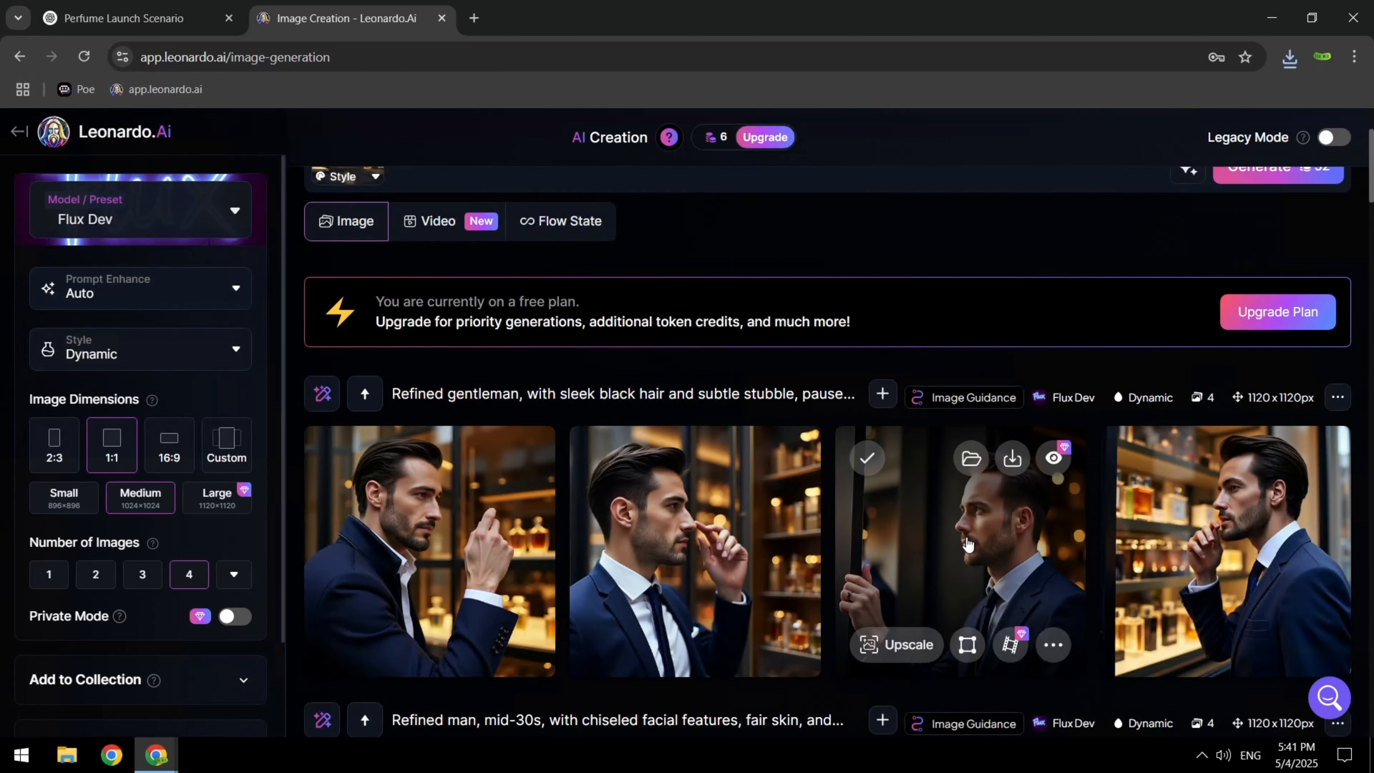
scroll(775, 445, "up", 3)
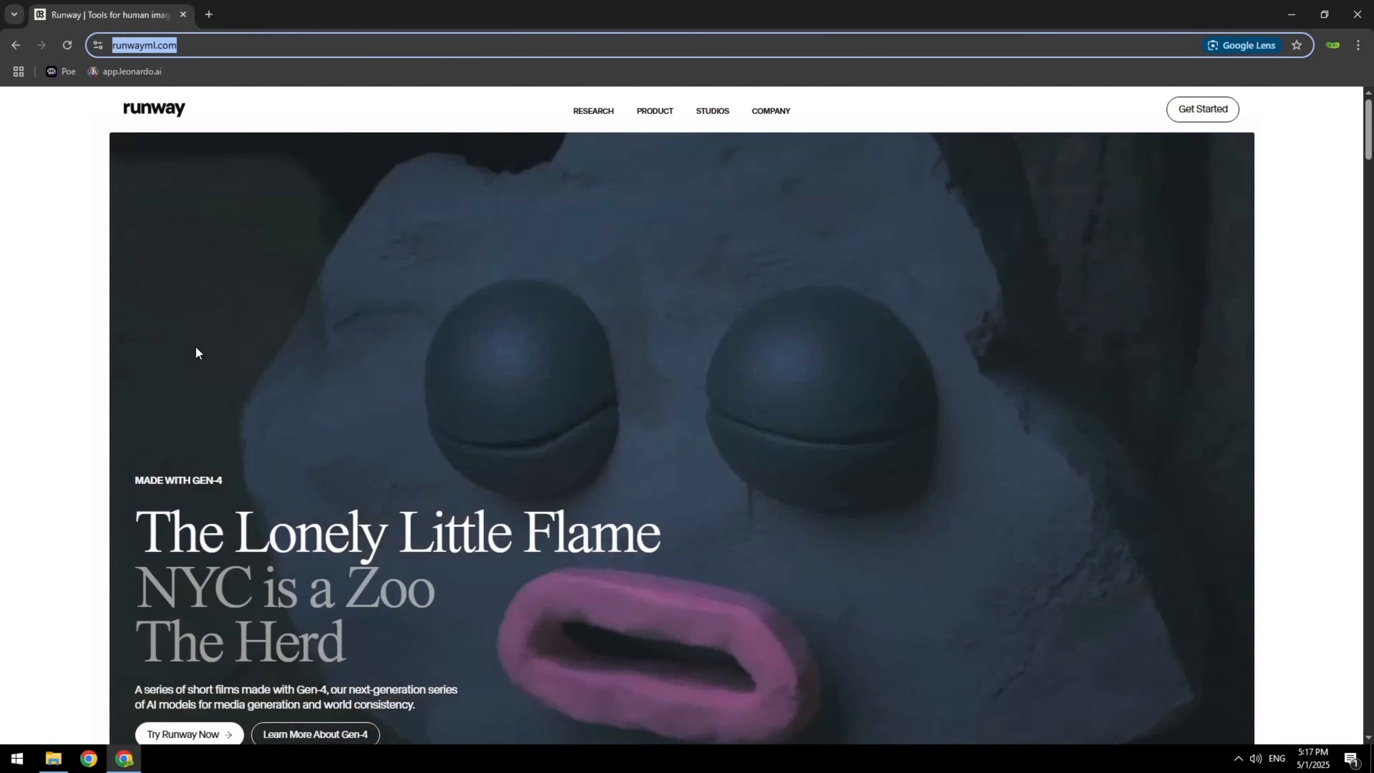
Open the Runway web app from the runwayml.com homepage
scroll(194, 364, "down", 1)
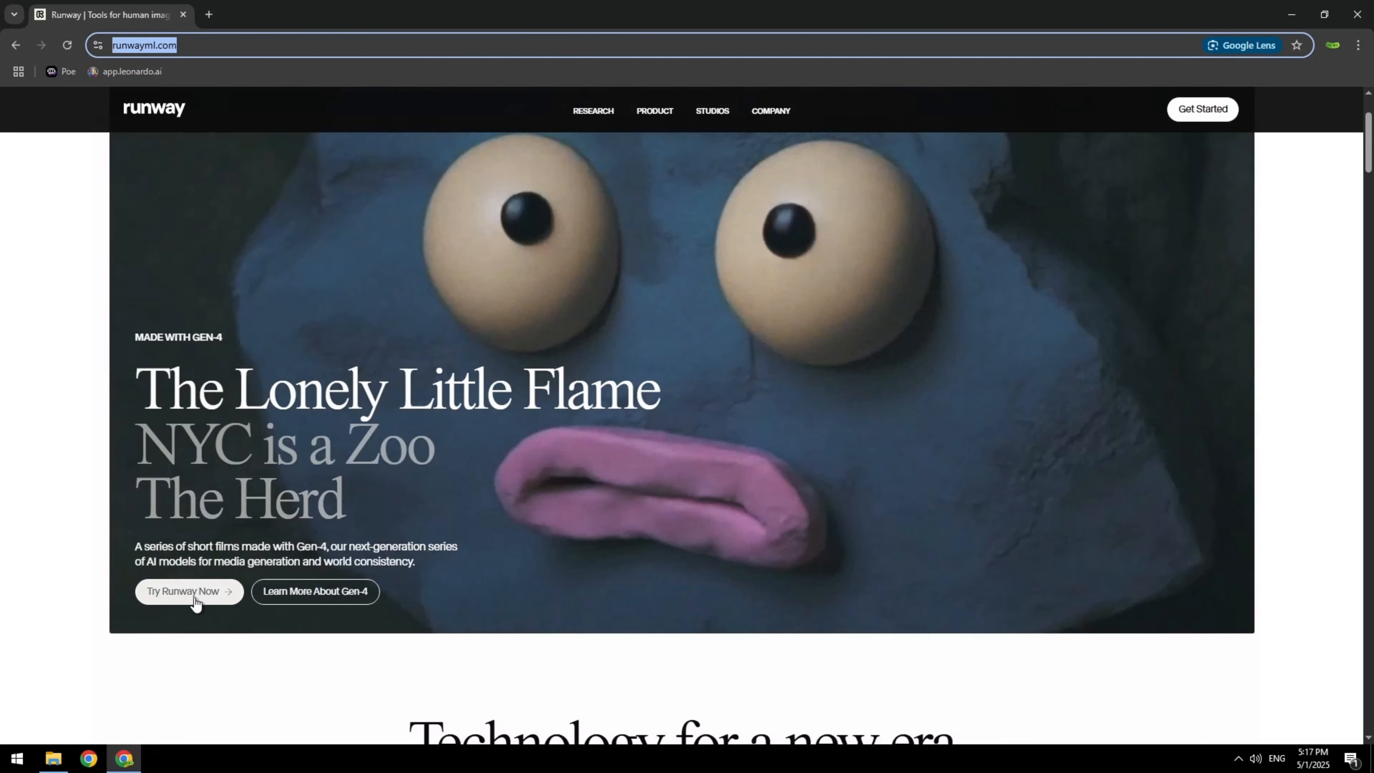
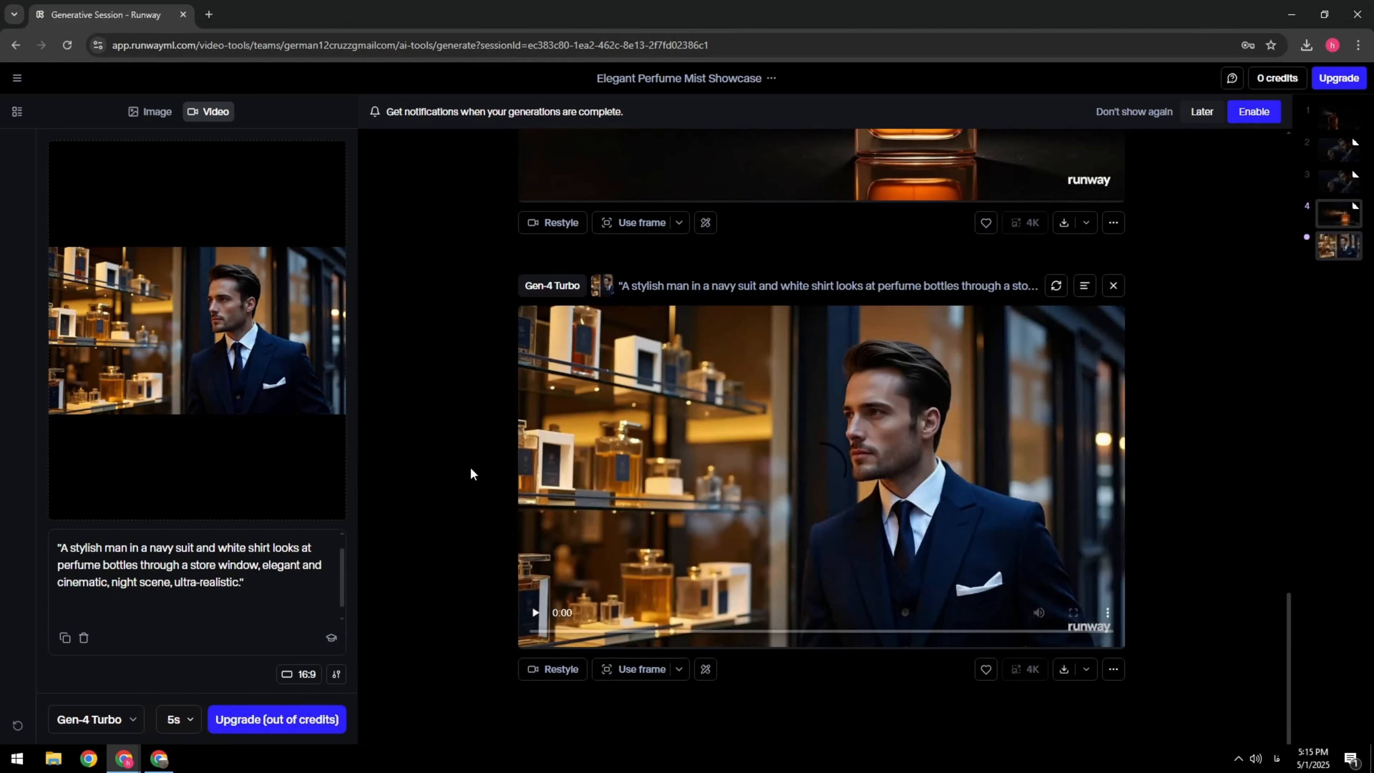
Play the generated video of the man looking into the perfume shop window and download it
left_click(535, 612)
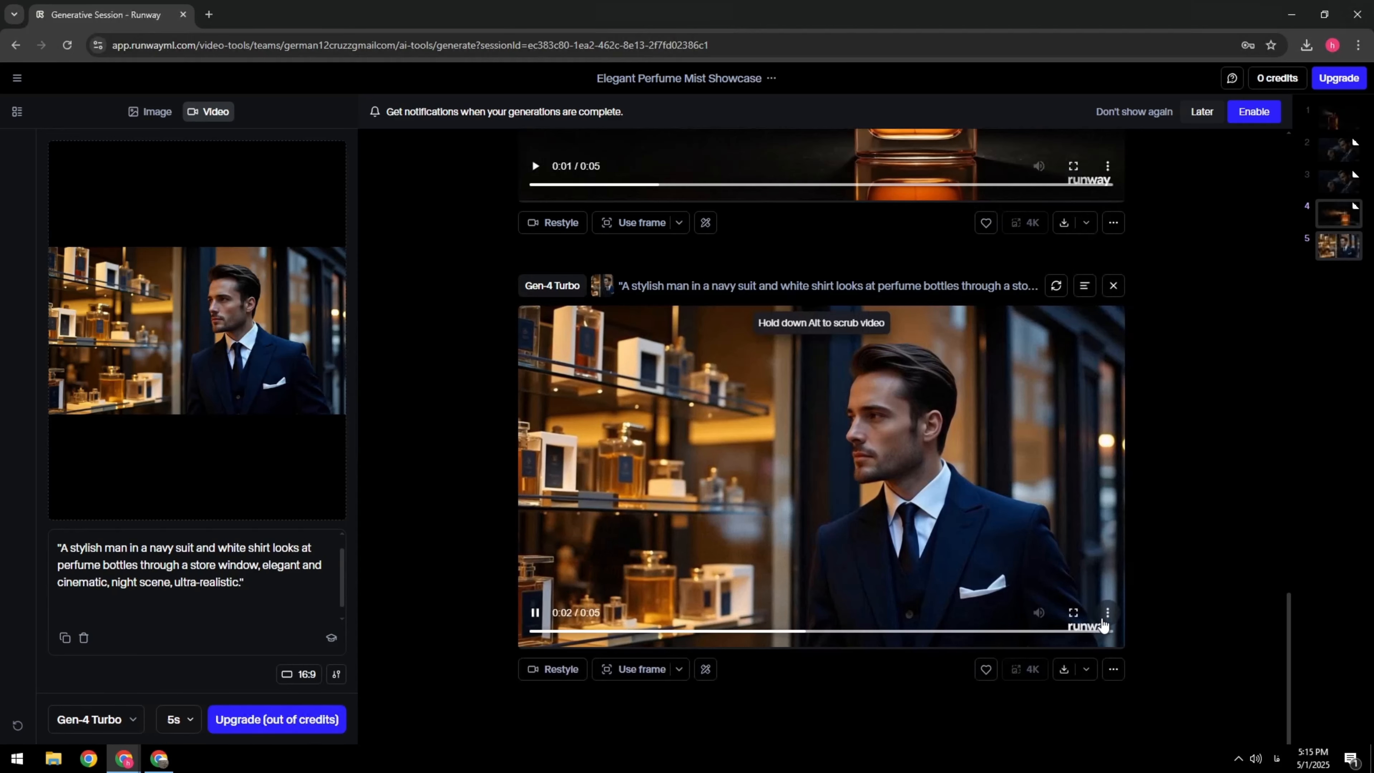
left_click(1065, 670)
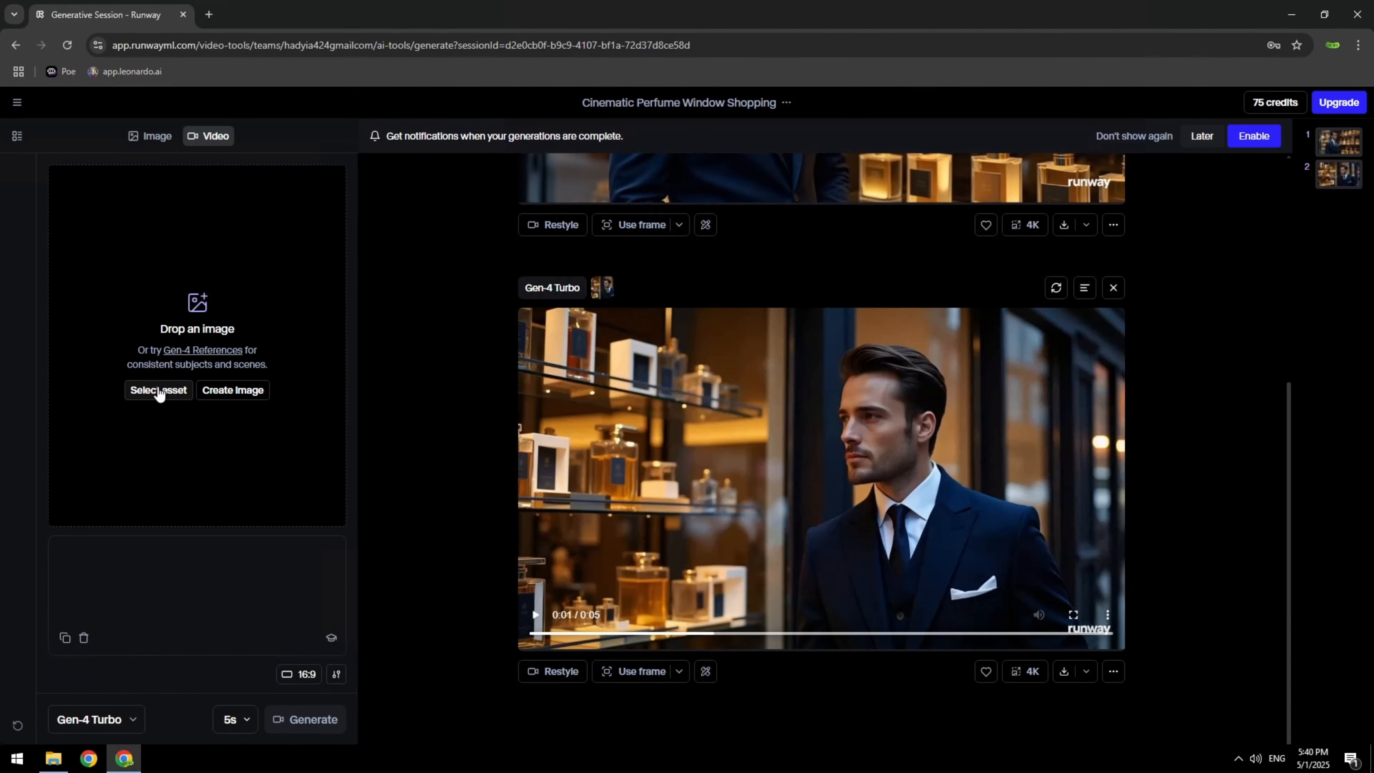
Upload the leather oxford shoe close-up from the perfume folder, generate a 5-second Gen-4 Turbo video from it and play the result
left_click(157, 387)
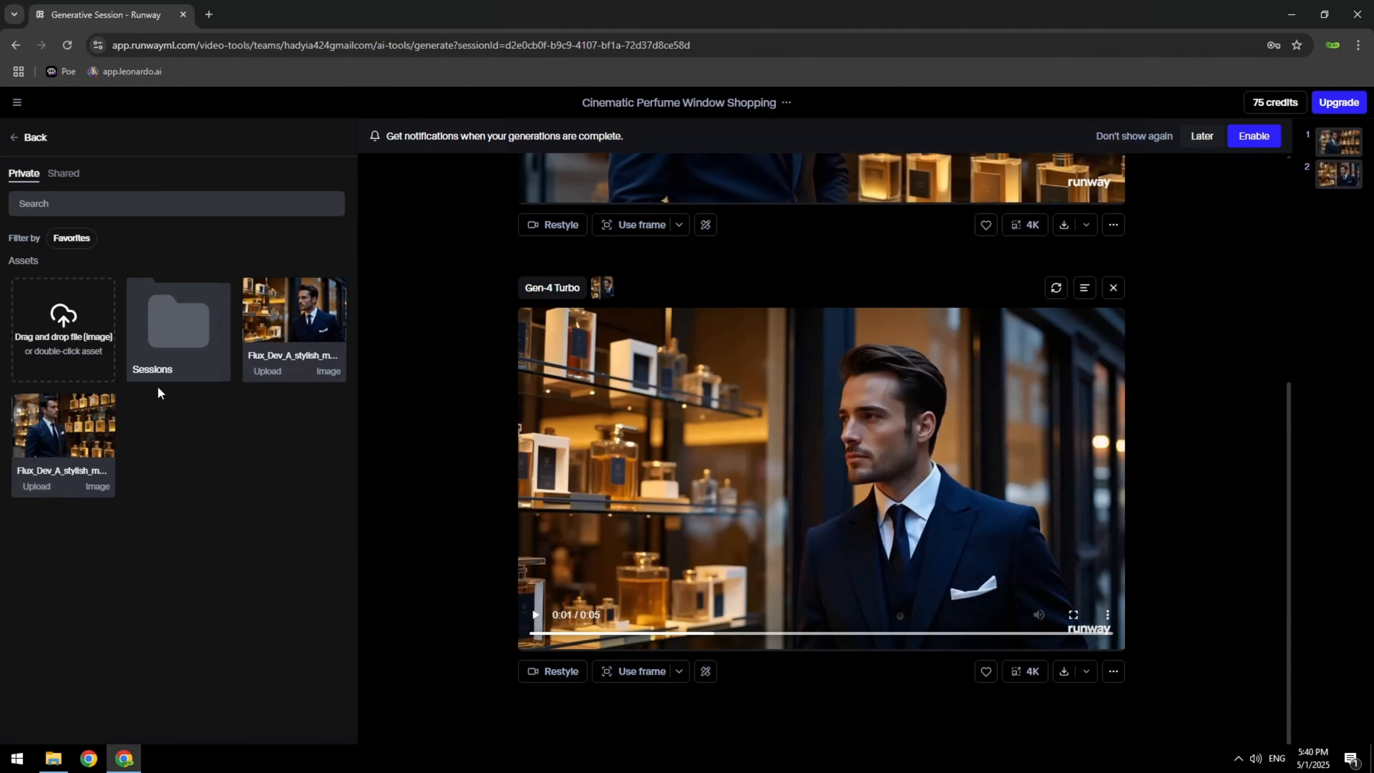
left_click(80, 349)
left_click(470, 220)
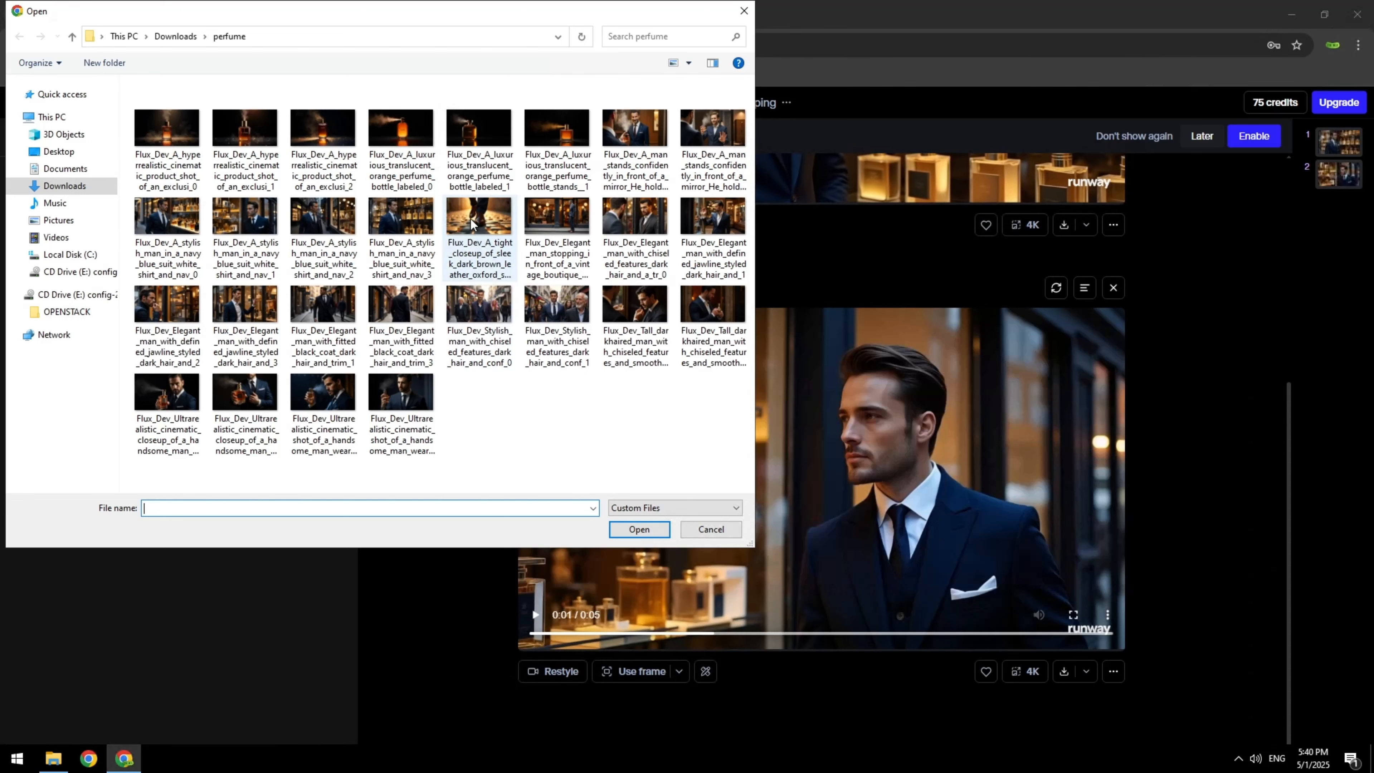
left_click(639, 529)
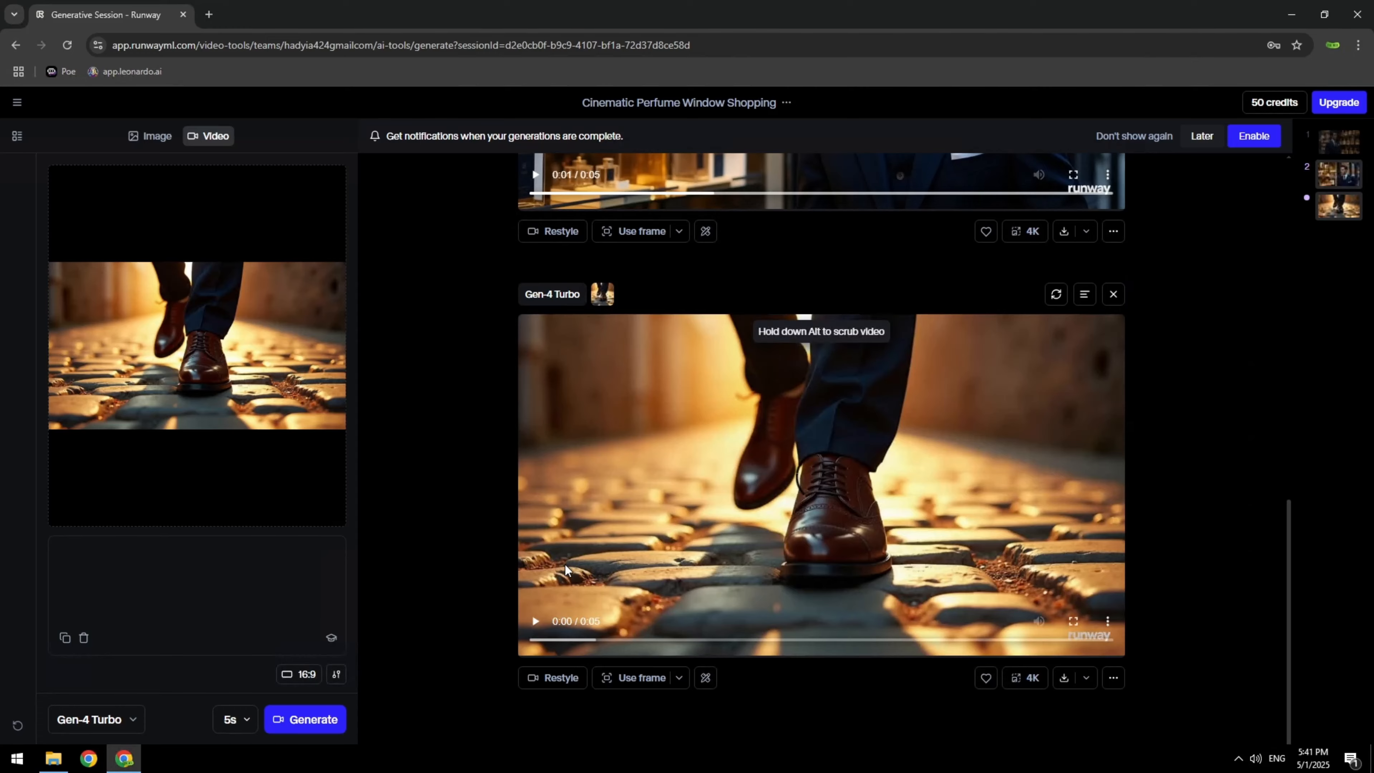
left_click(534, 621)
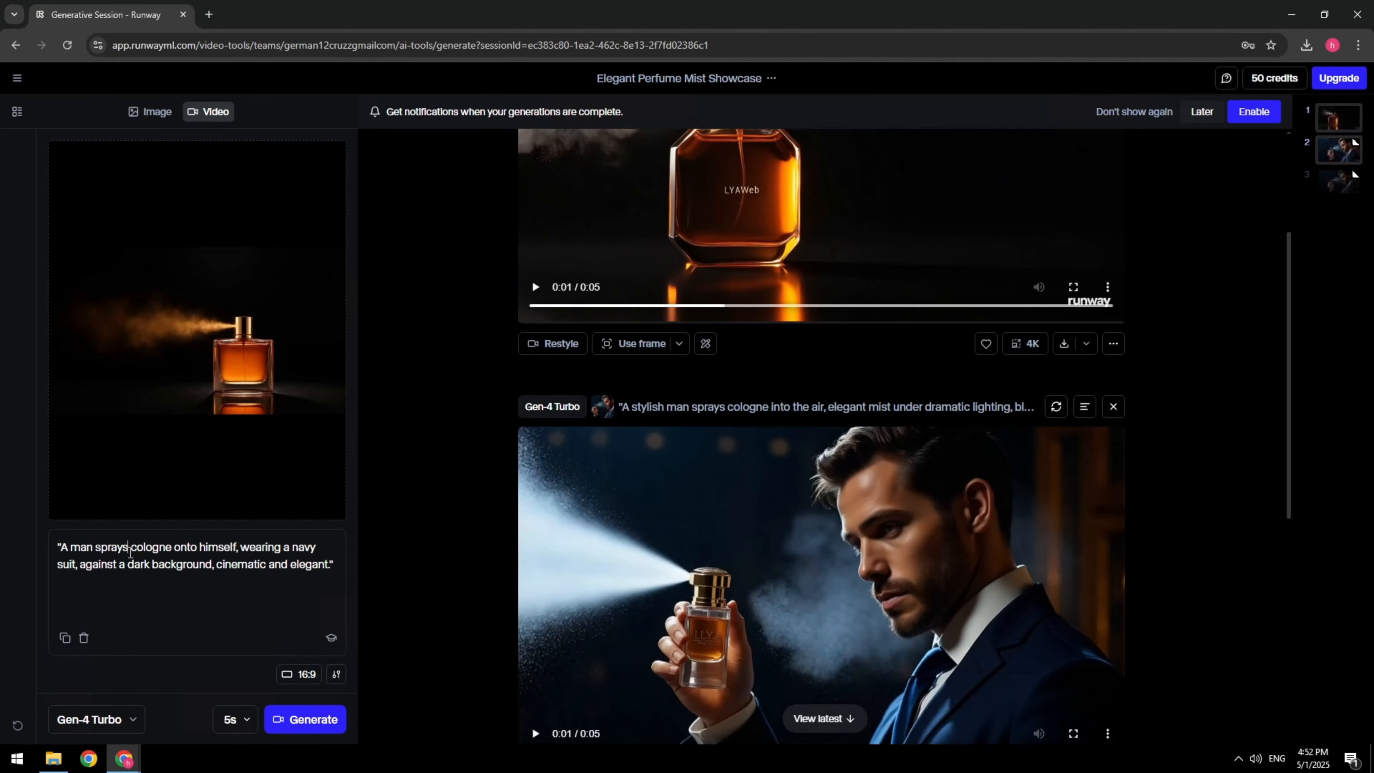
Generate the bottle video with the prompt "A perfume bottle spraying a fine mist into the air, against a dark background, cinematic and elegant."
key("ctrl+a")
type("A perfume bottle spraying a fine mist into the air, against a dark background, cinematic and elegant.")
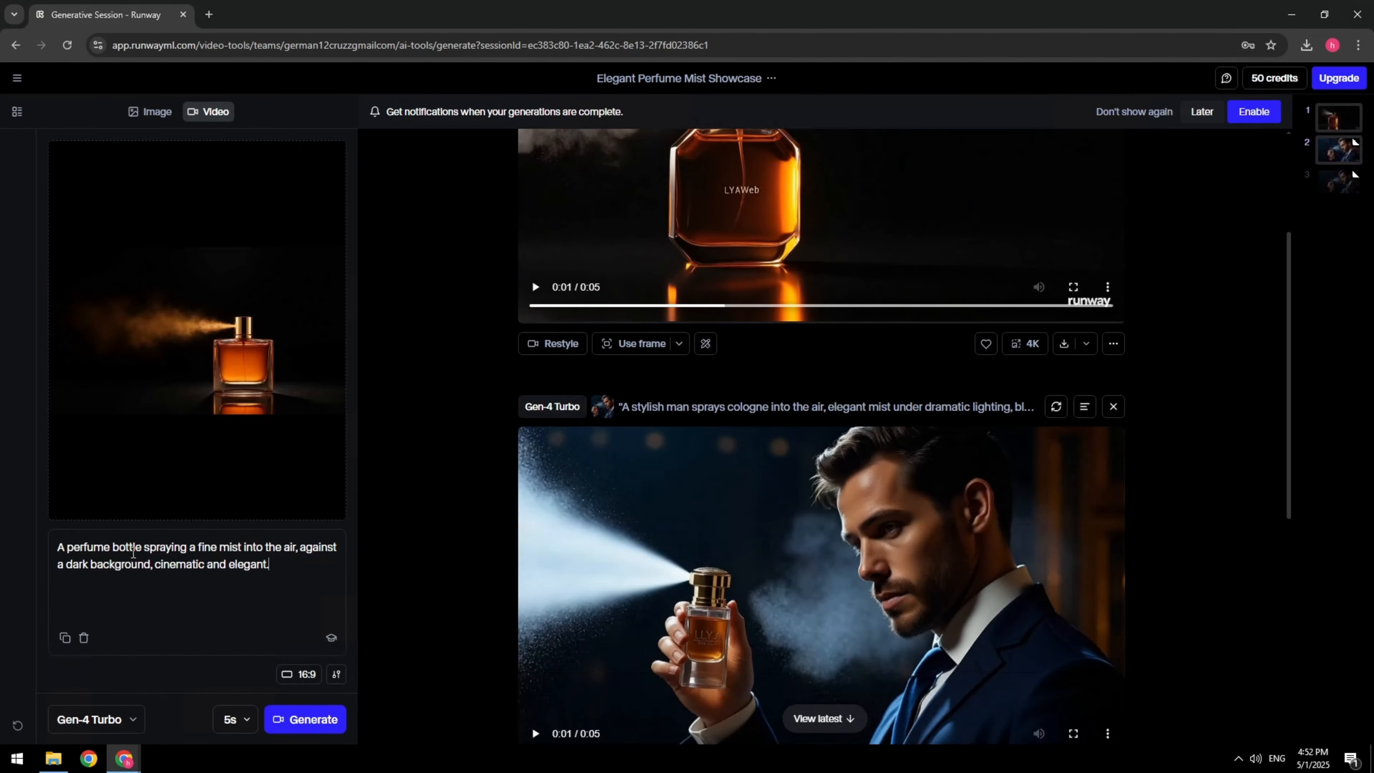
left_click(315, 729)
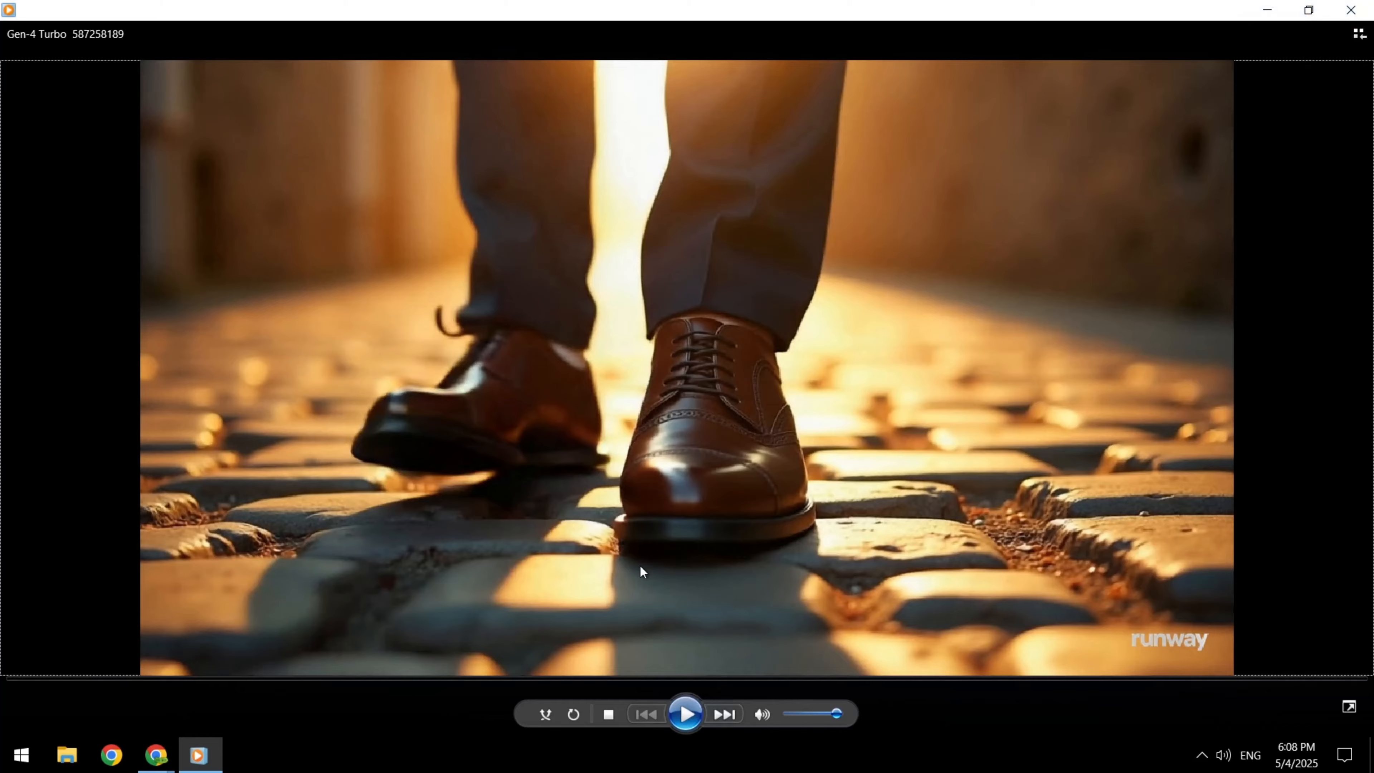
Watch the walking-shoes clip and upload its file "Gen-4 Turbo 587258189.mp4" to the Reverse video tool at ezgif.com/reverse-video
left_click(686, 720)
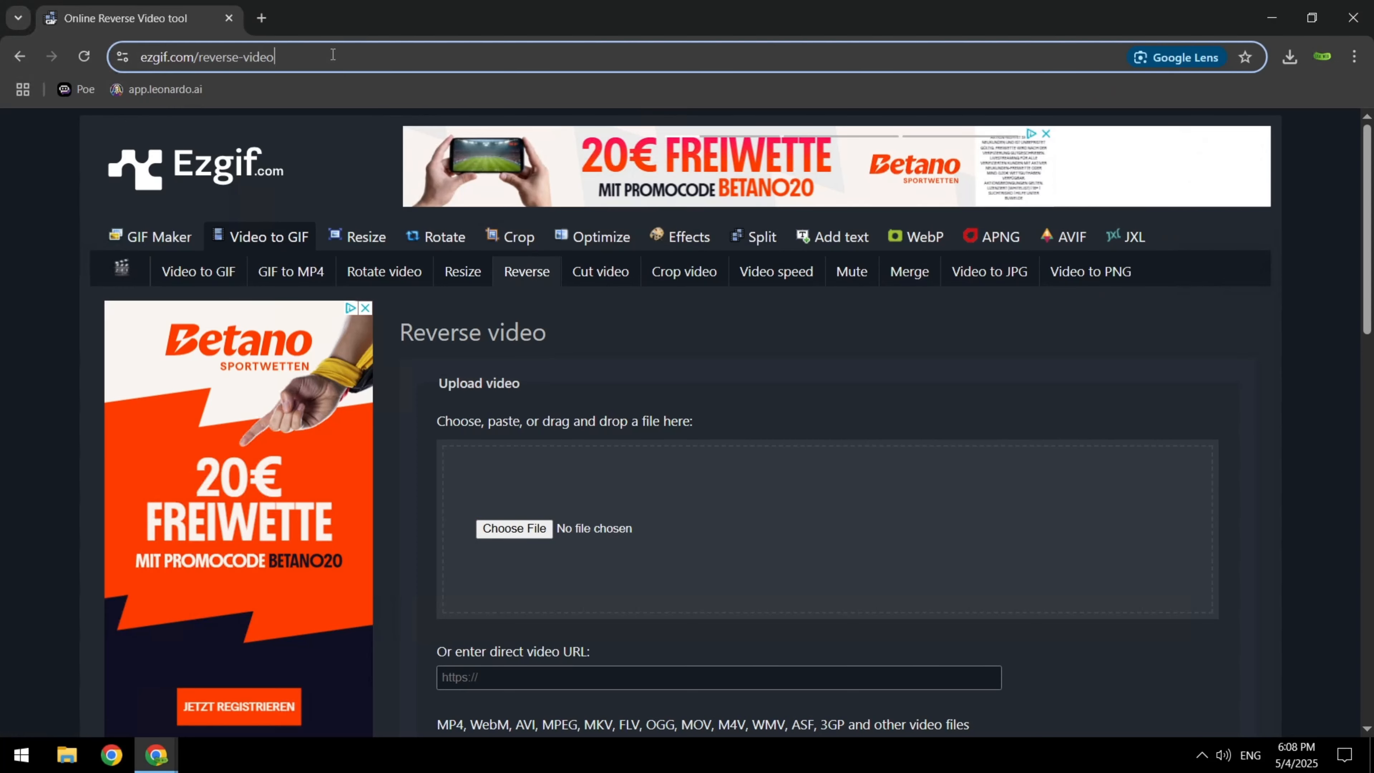
left_click(333, 54)
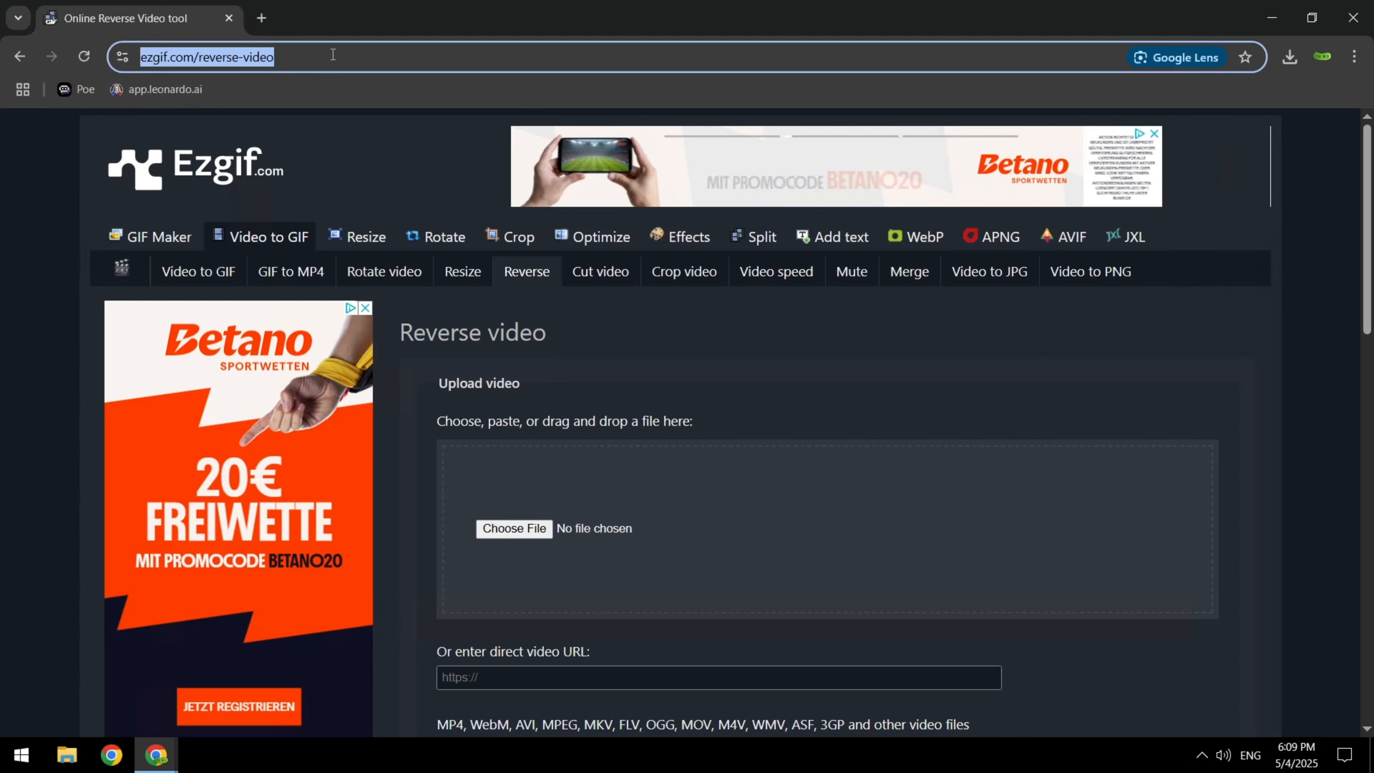
left_click(524, 529)
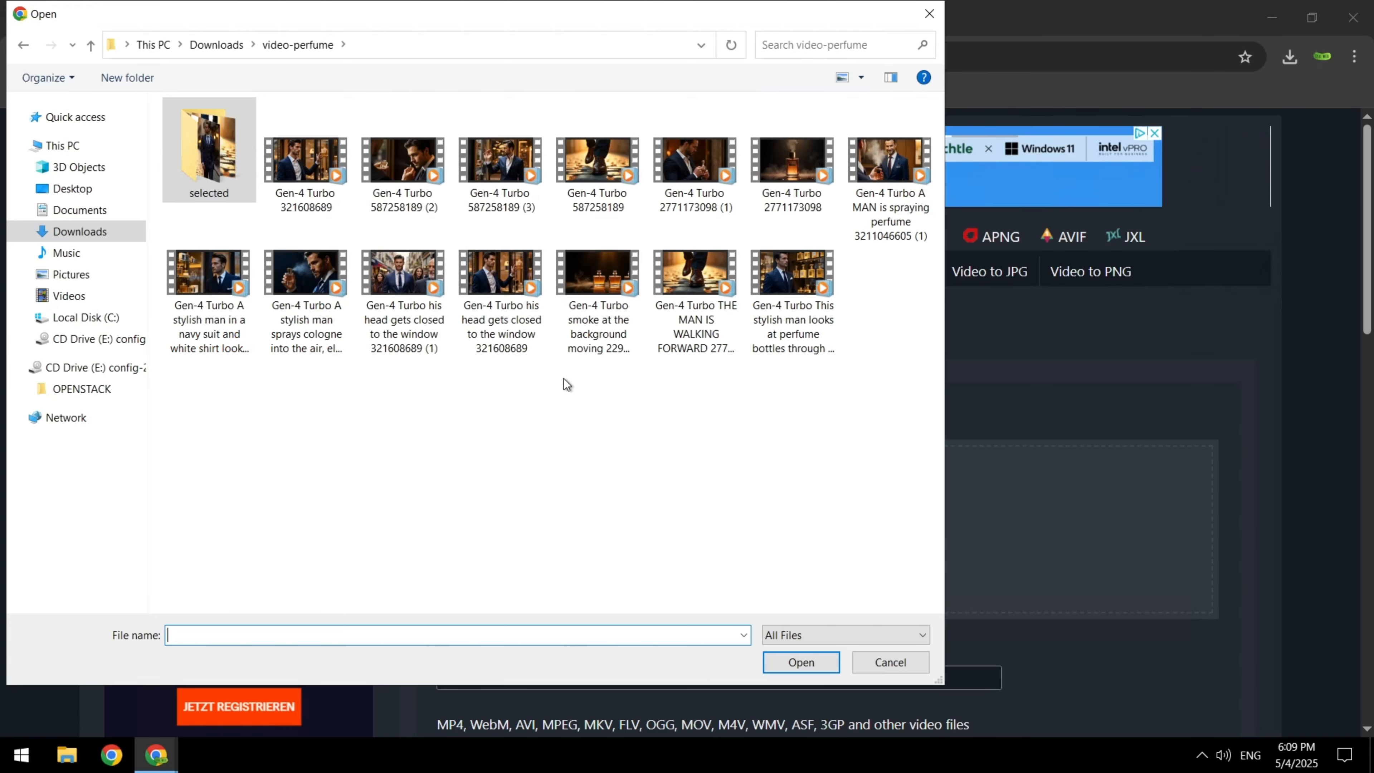
left_click(588, 167)
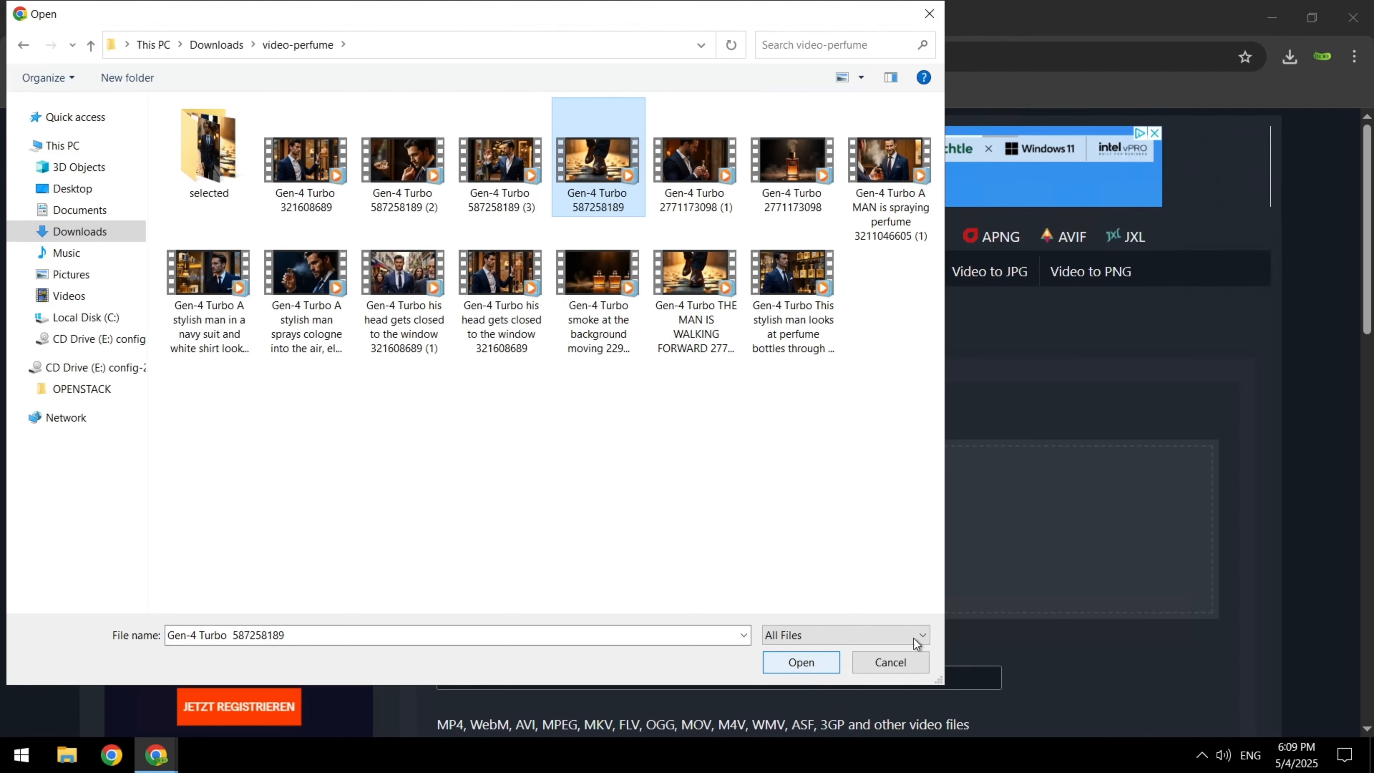
key("Return")
scroll(875, 466, "down", 2)
scroll(875, 466, "down", 1)
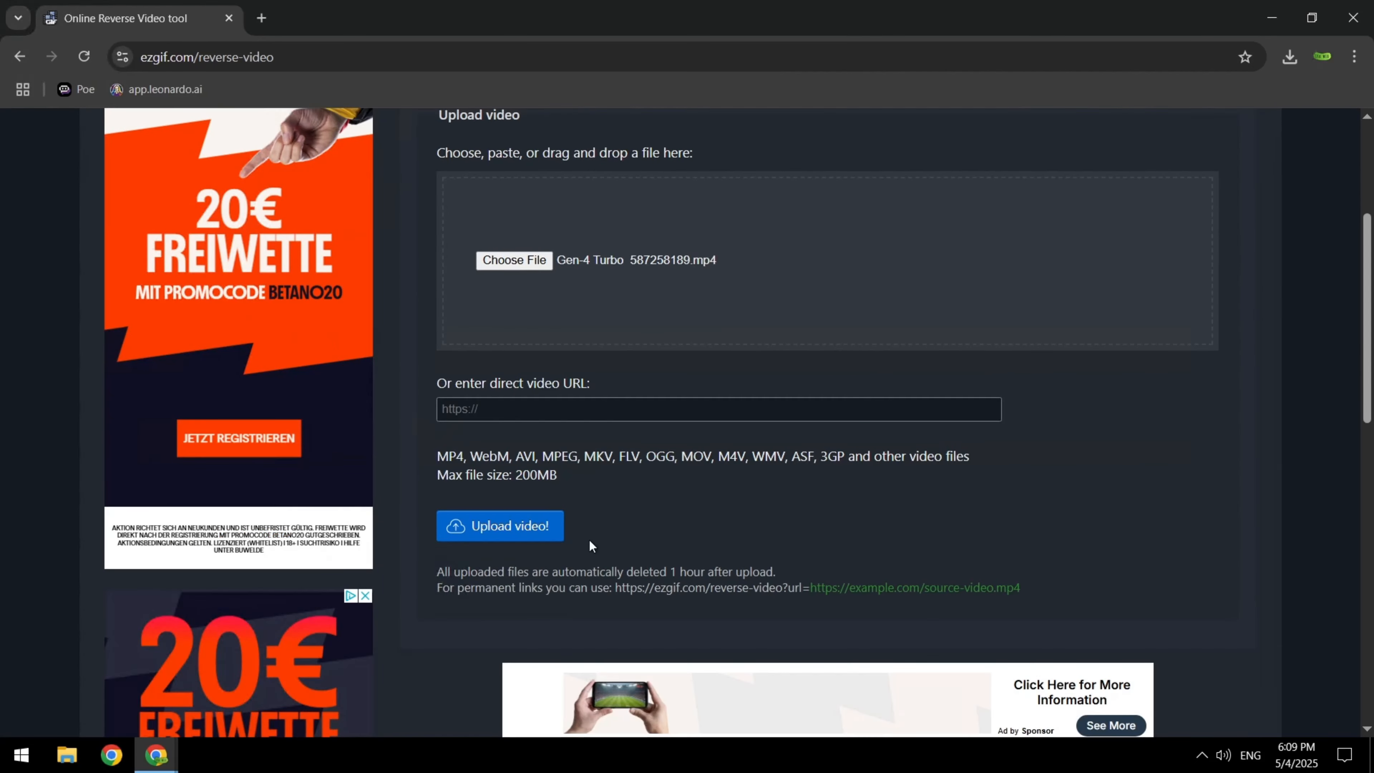
left_click(551, 522)
Reverse the uploaded shoe video with the Copy original output format and play the reversed result
scroll(634, 582, "down", 5)
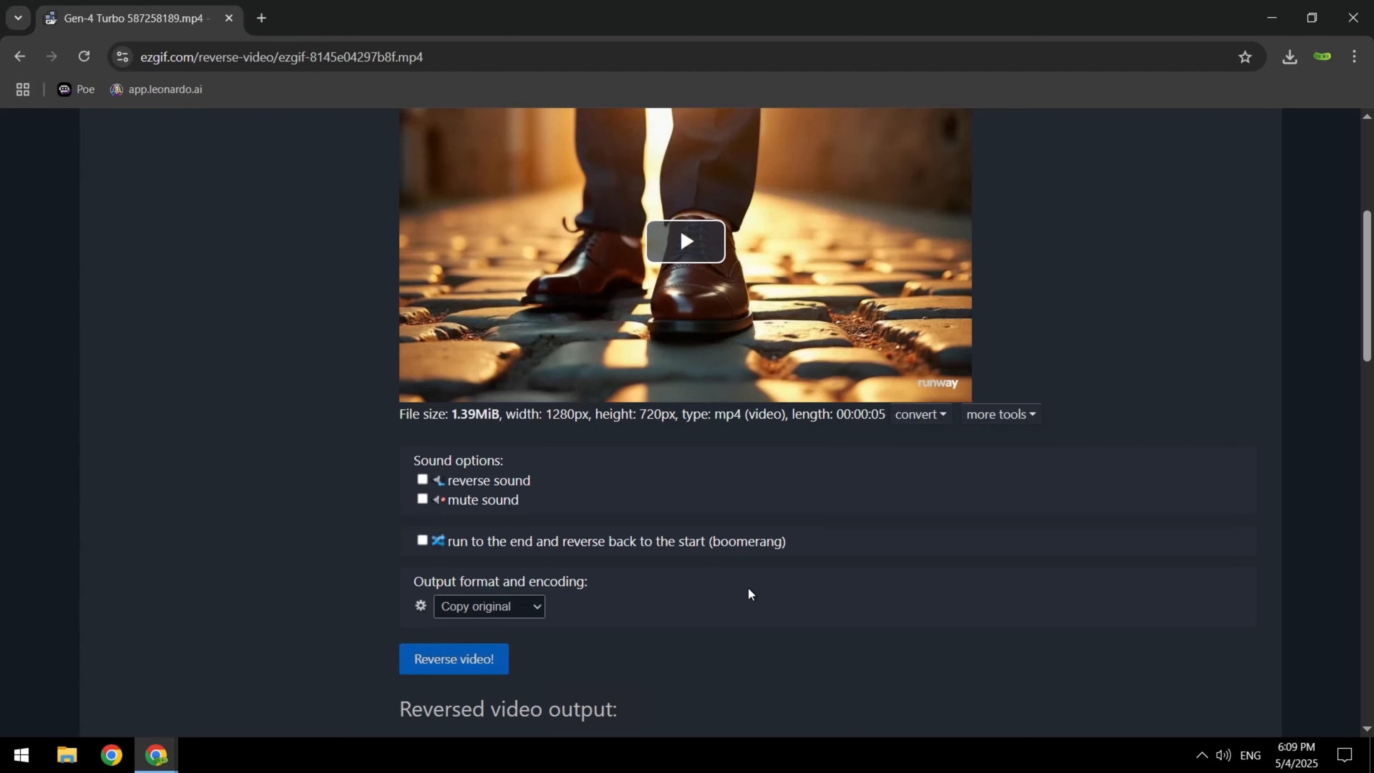
scroll(747, 586, "down", 3)
scroll(748, 588, "down", 3)
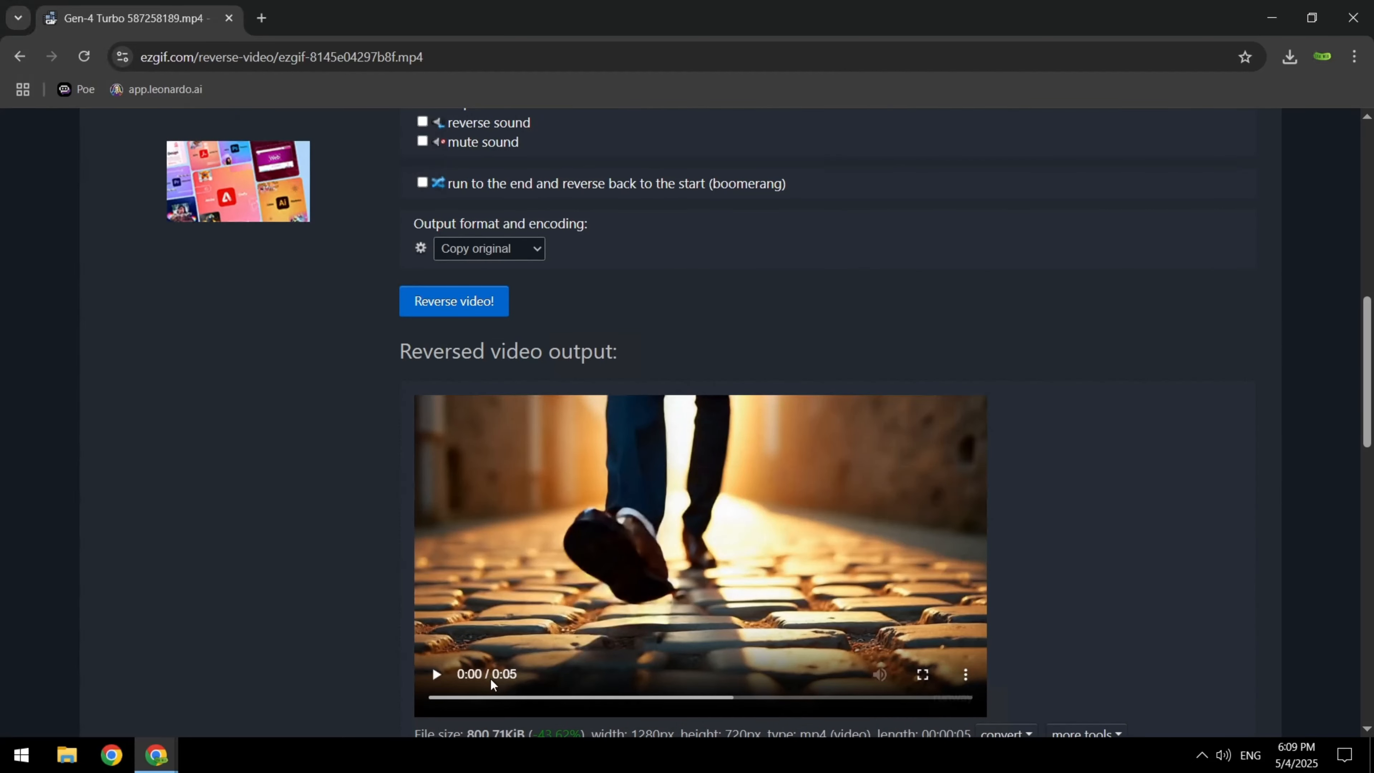
left_click(435, 674)
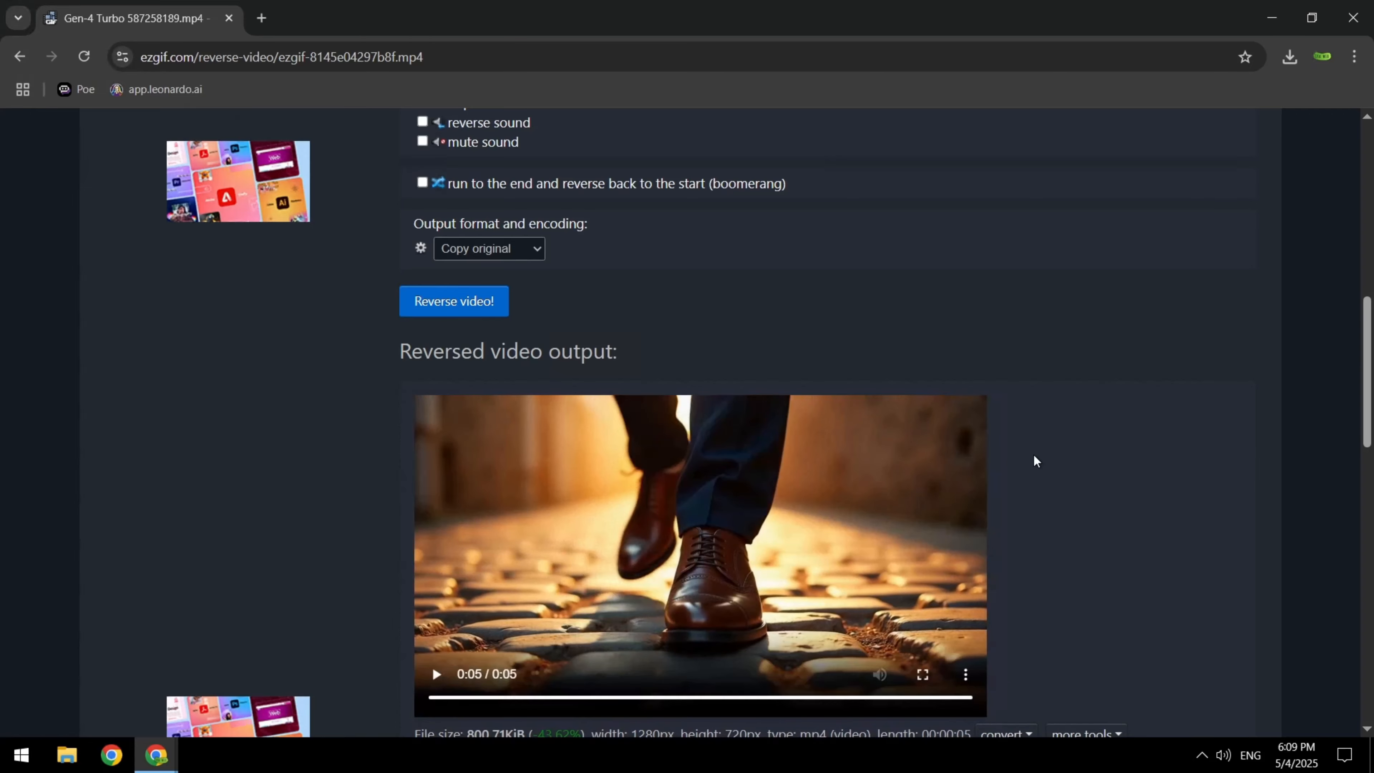
scroll(1084, 448, "down", 4)
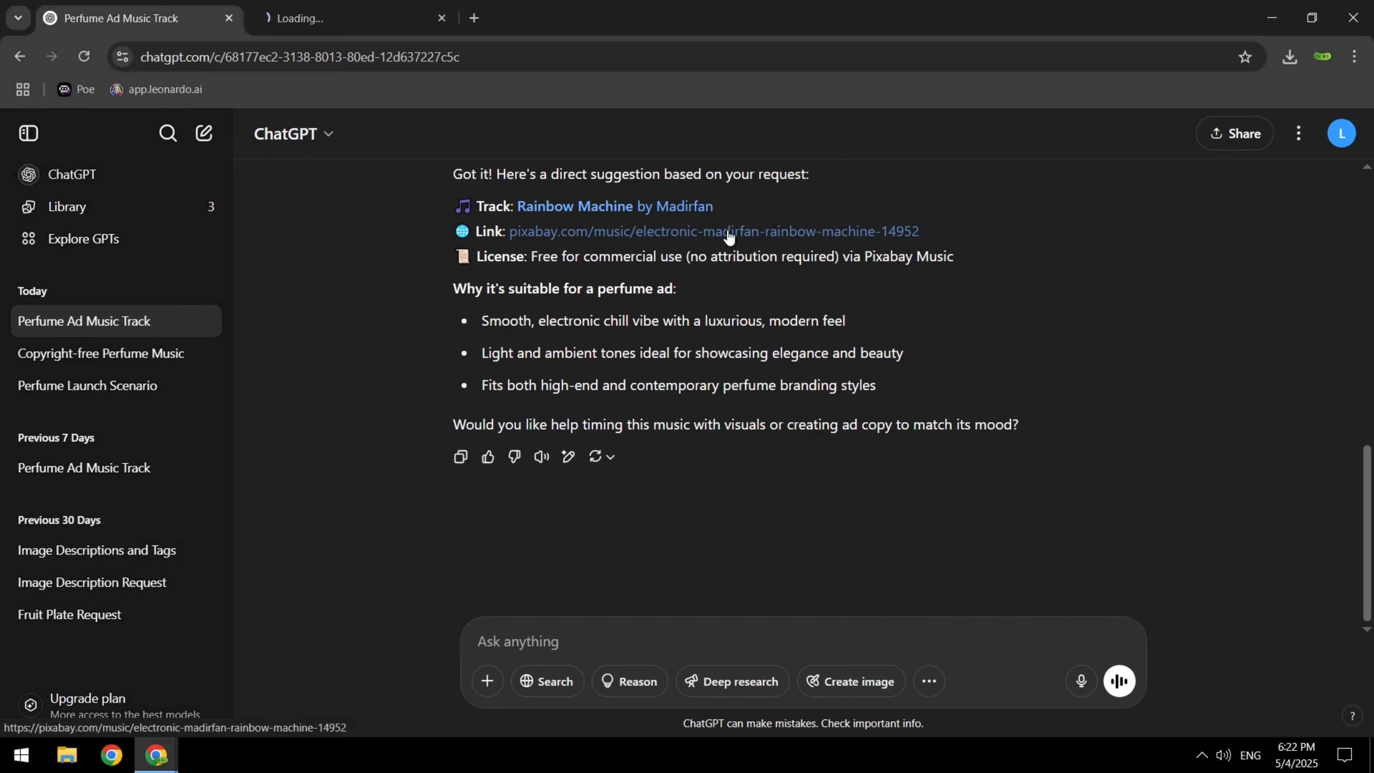
Open the Pixabay page for the track ChatGPT suggested and download the related soft, calm background music by HitsLab
left_click(327, 18)
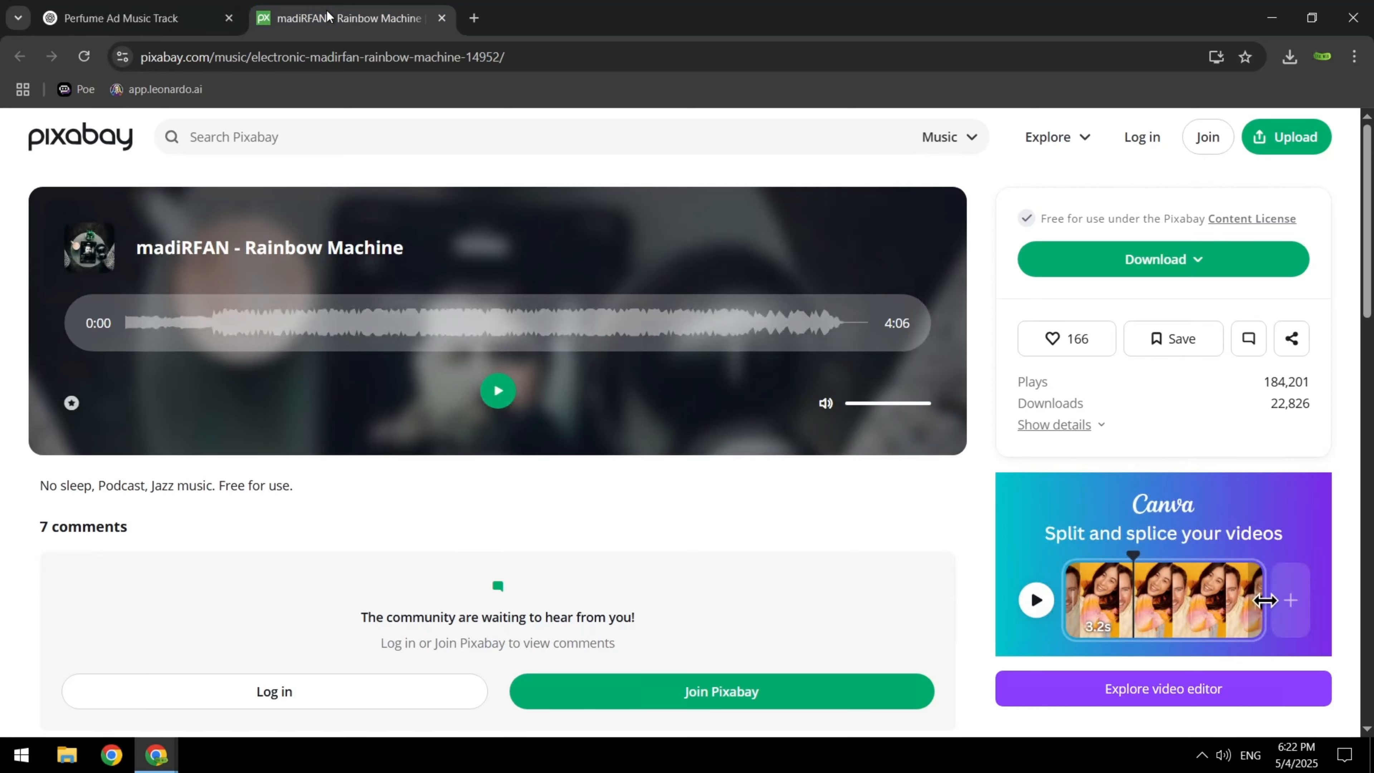
scroll(445, 492, "down", 5)
scroll(445, 491, "down", 5)
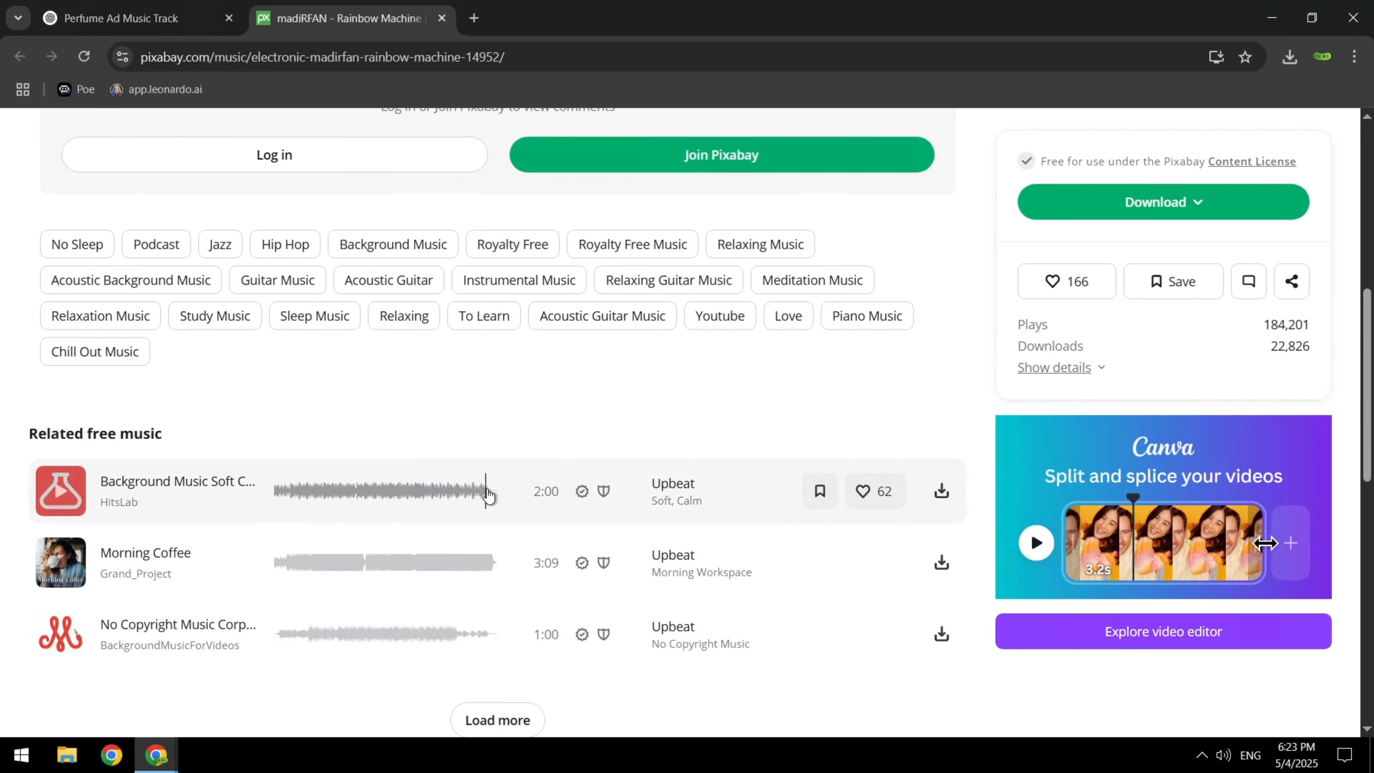
left_click(941, 490)
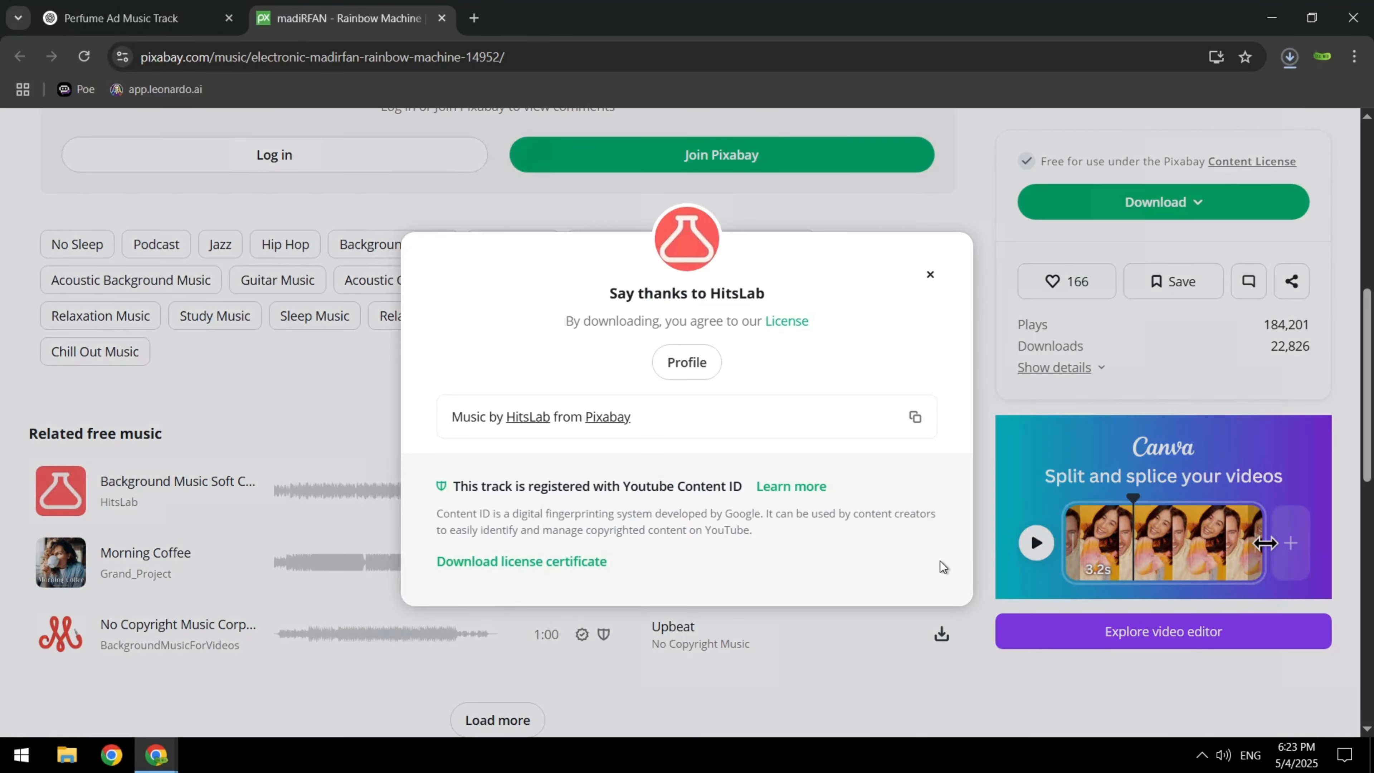
left_click(930, 274)
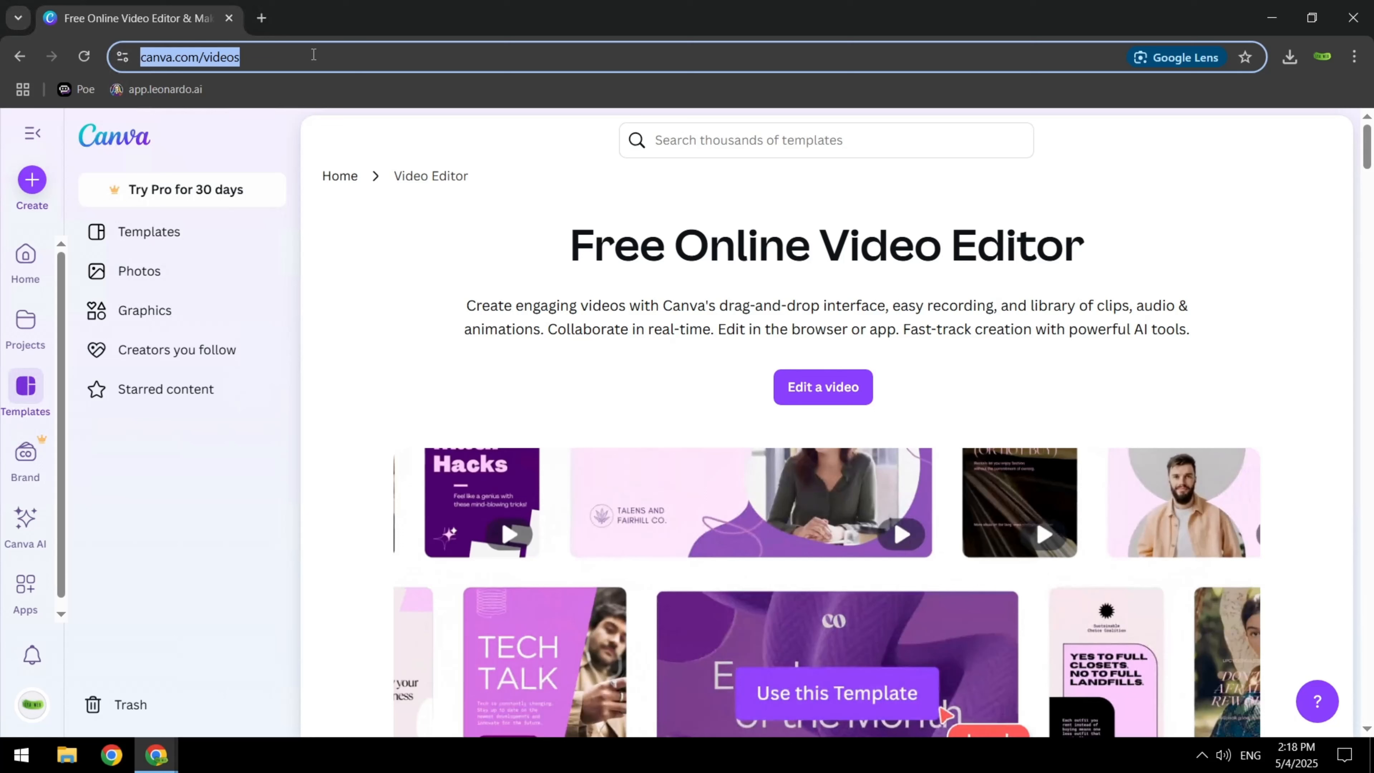
Start a video design from canva.com/videos and upload the perfume clips and background music from the "selected" folder
left_click(817, 386)
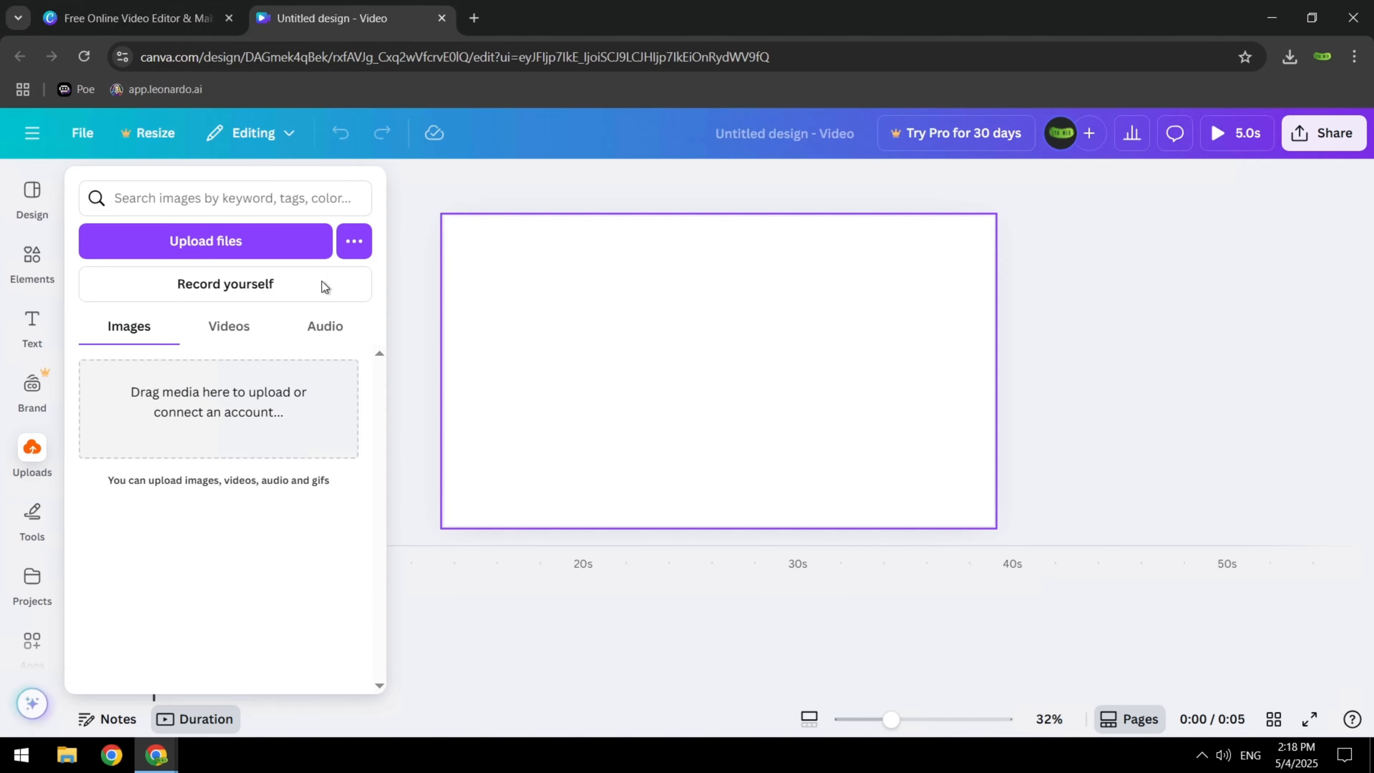
left_click(219, 246)
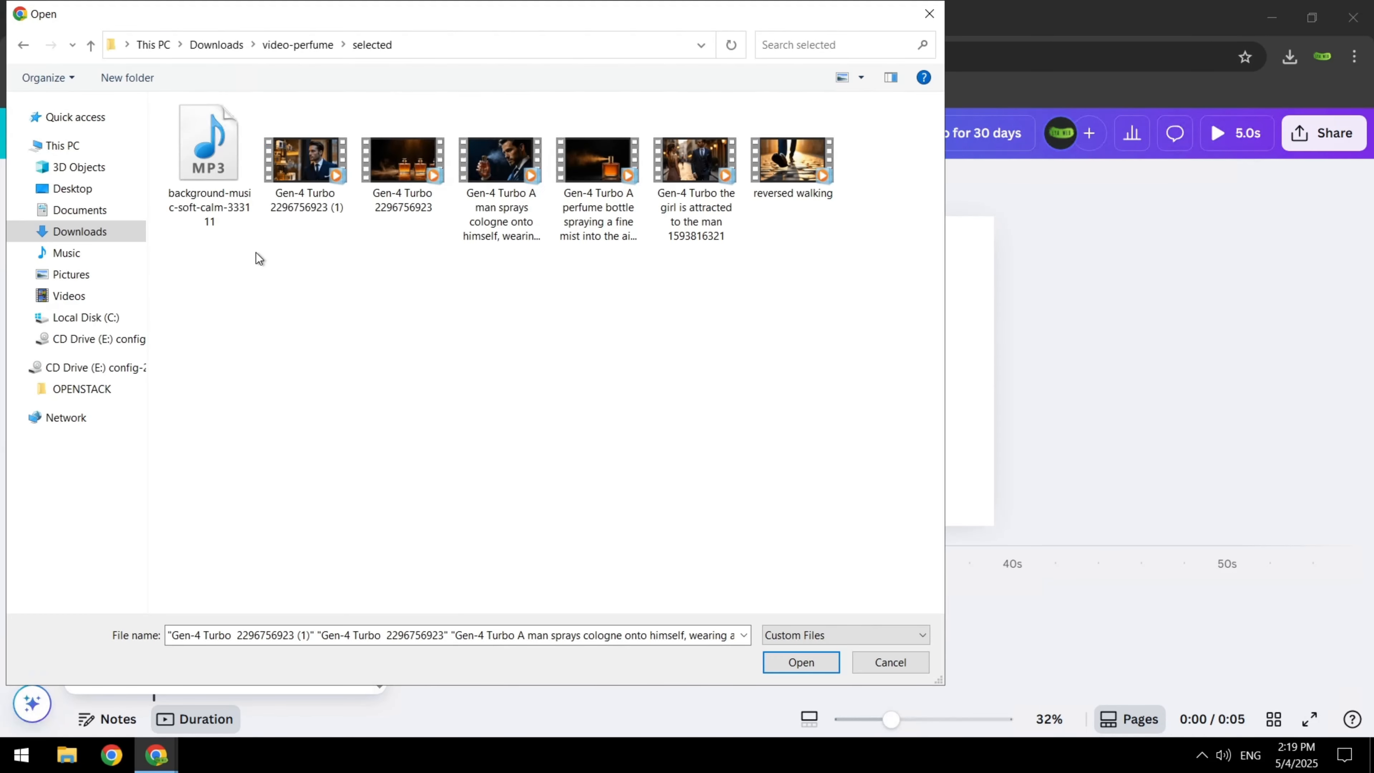
left_click(789, 669)
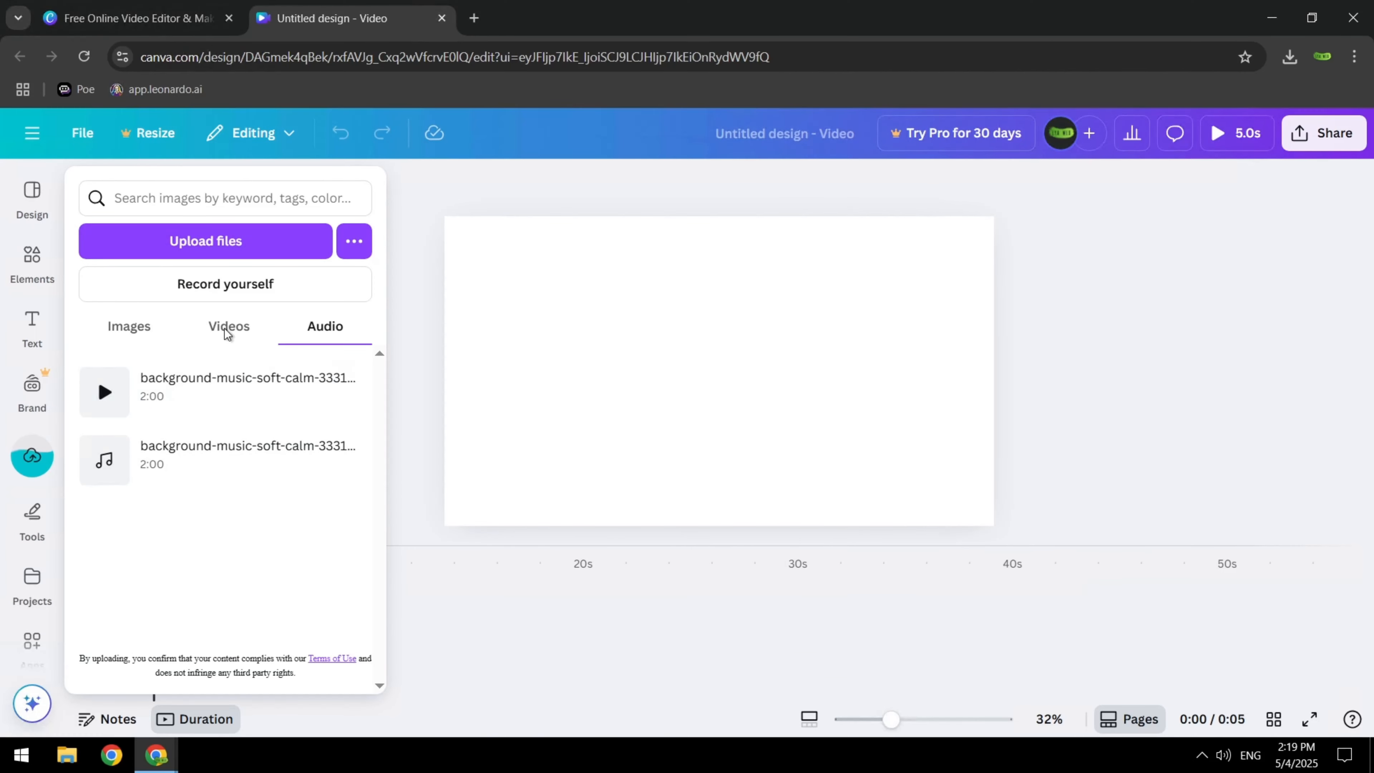
left_click(227, 327)
scroll(250, 399, "down", 5)
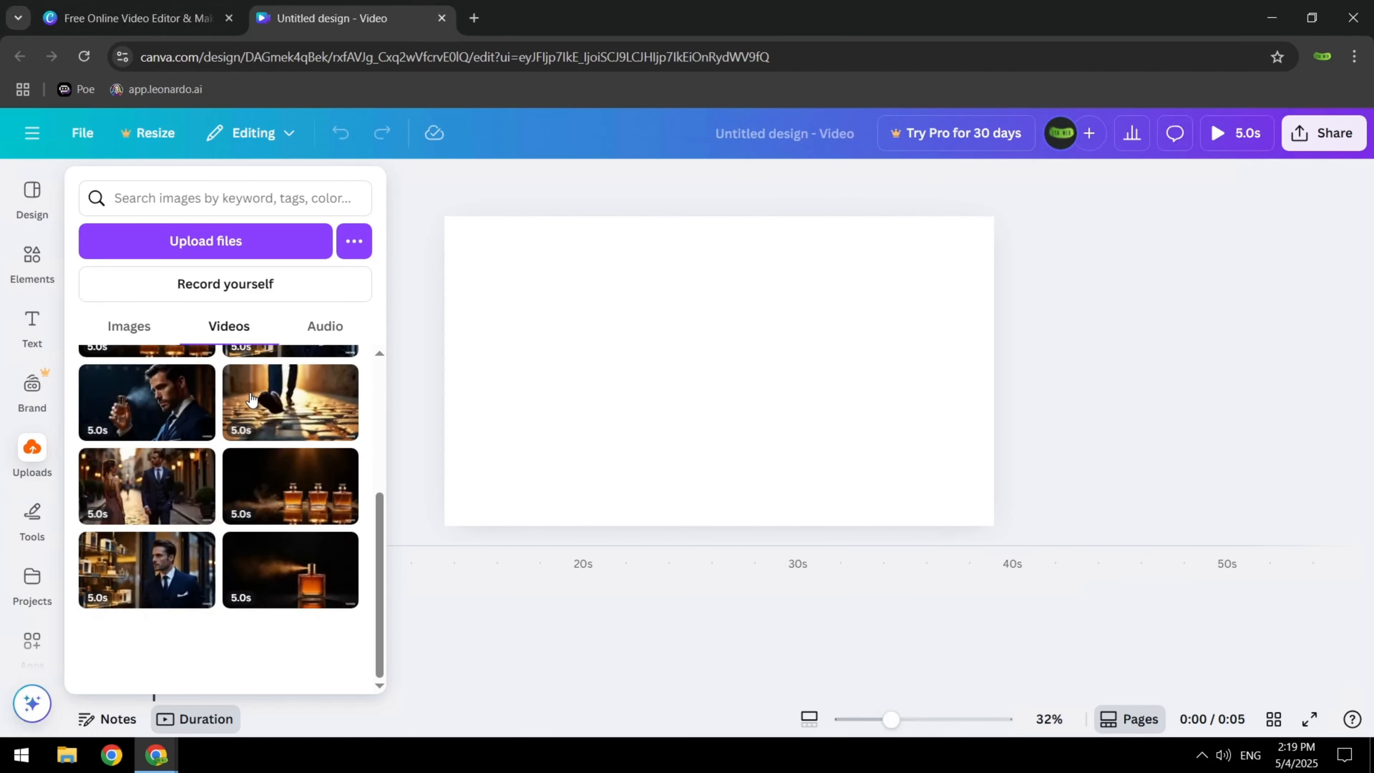
scroll(253, 400, "up", 1)
scroll(252, 399, "up", 2)
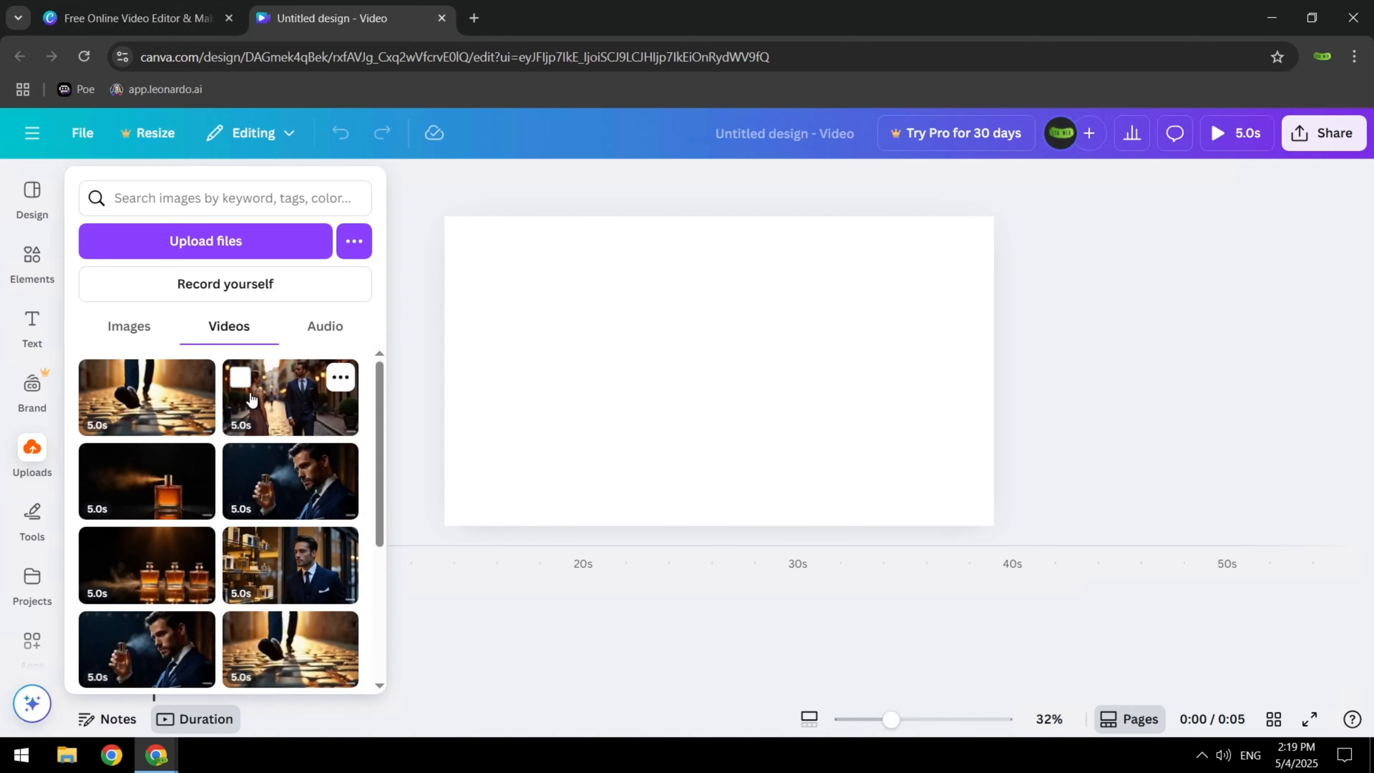
Fill the blank first page of the timeline with the clip of three perfume bottles
left_click(538, 631)
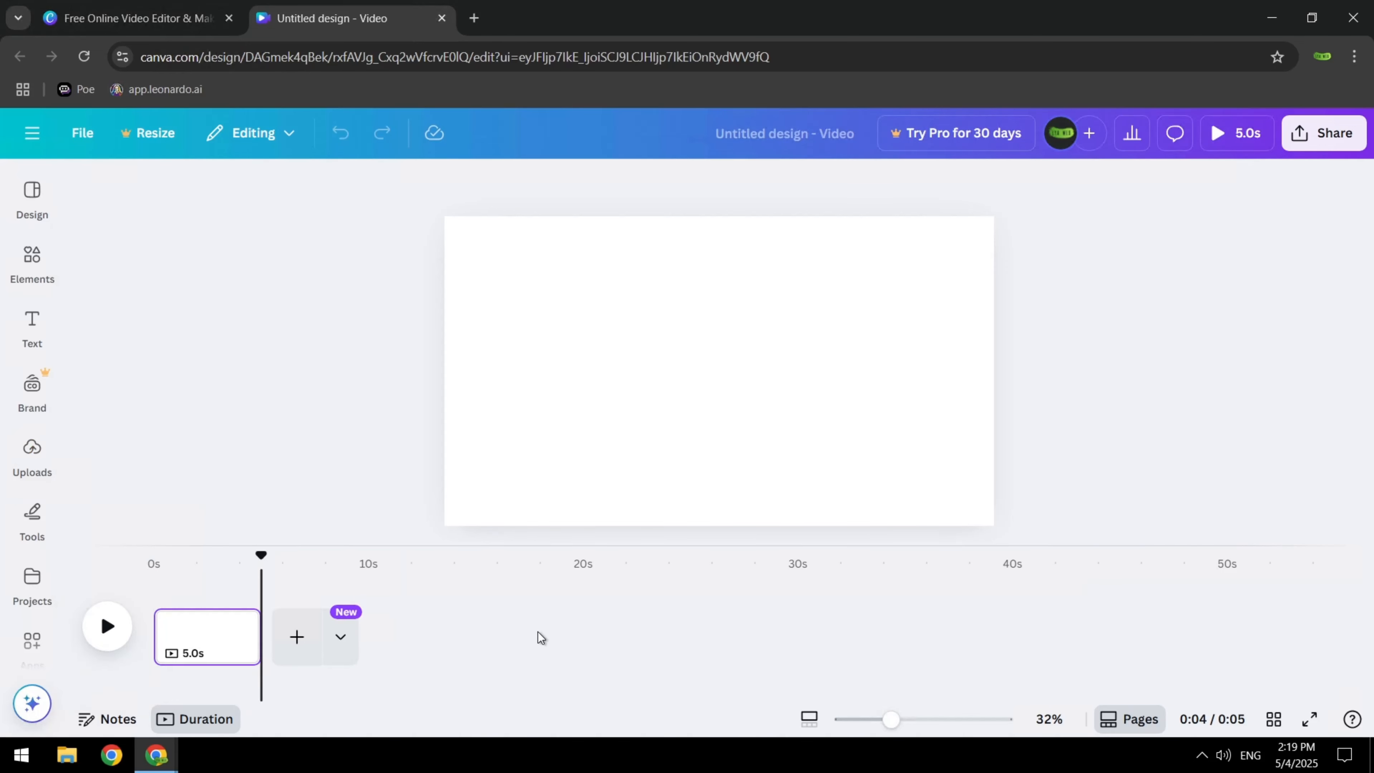
left_click(215, 640)
left_click(22, 460)
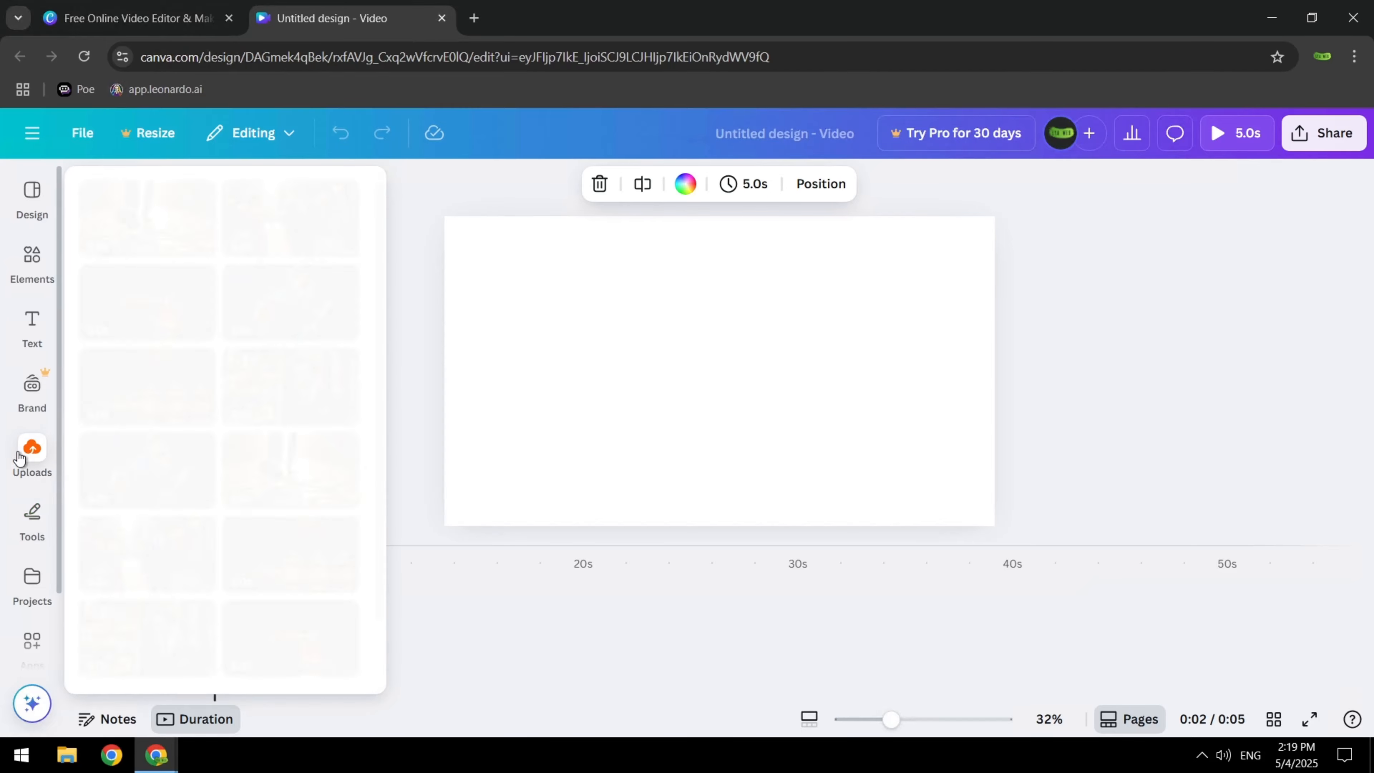
left_click_drag(157, 554, 539, 640)
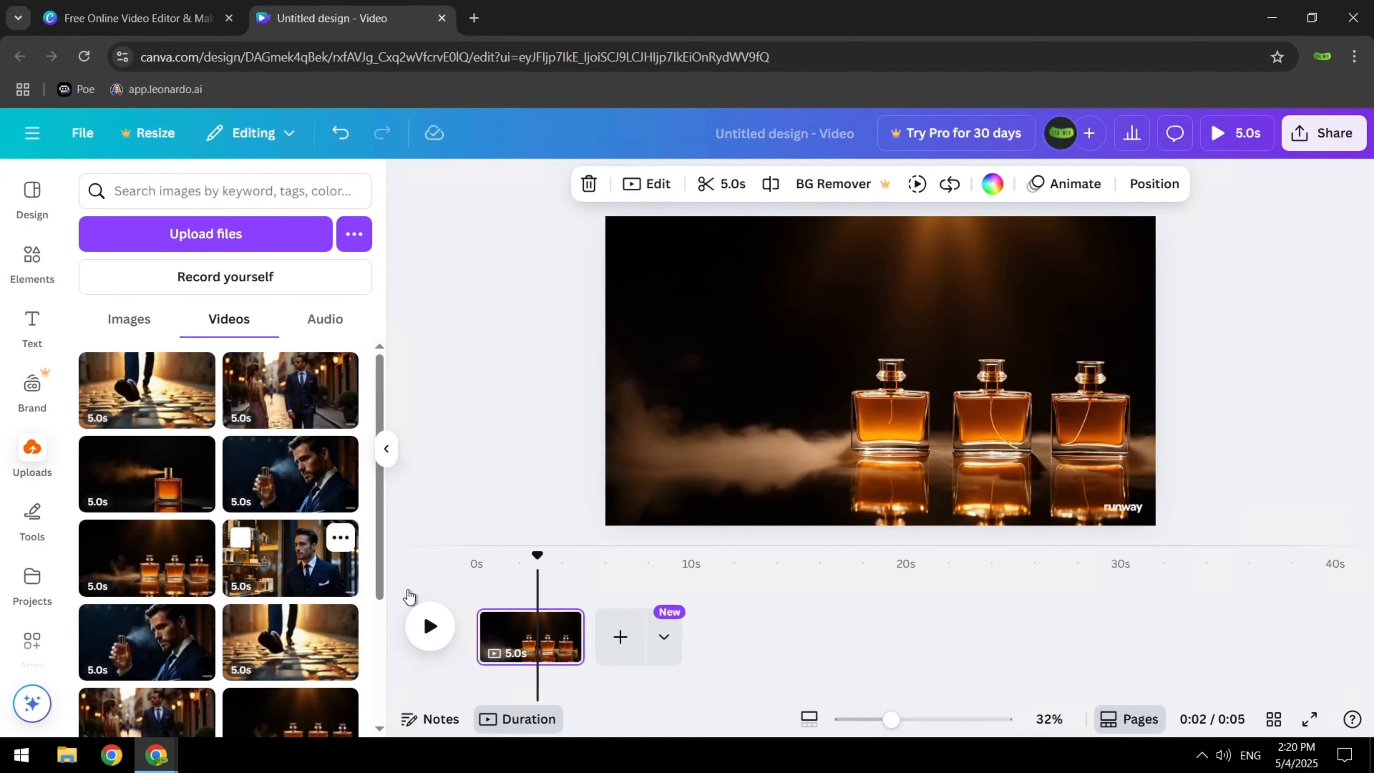
Append the perfume shop, cologne-spraying man, walking shoes, couple in the street and single spraying bottle clips to the timeline in that order
left_click_drag(290, 558, 639, 633)
left_click_drag(290, 473, 720, 639)
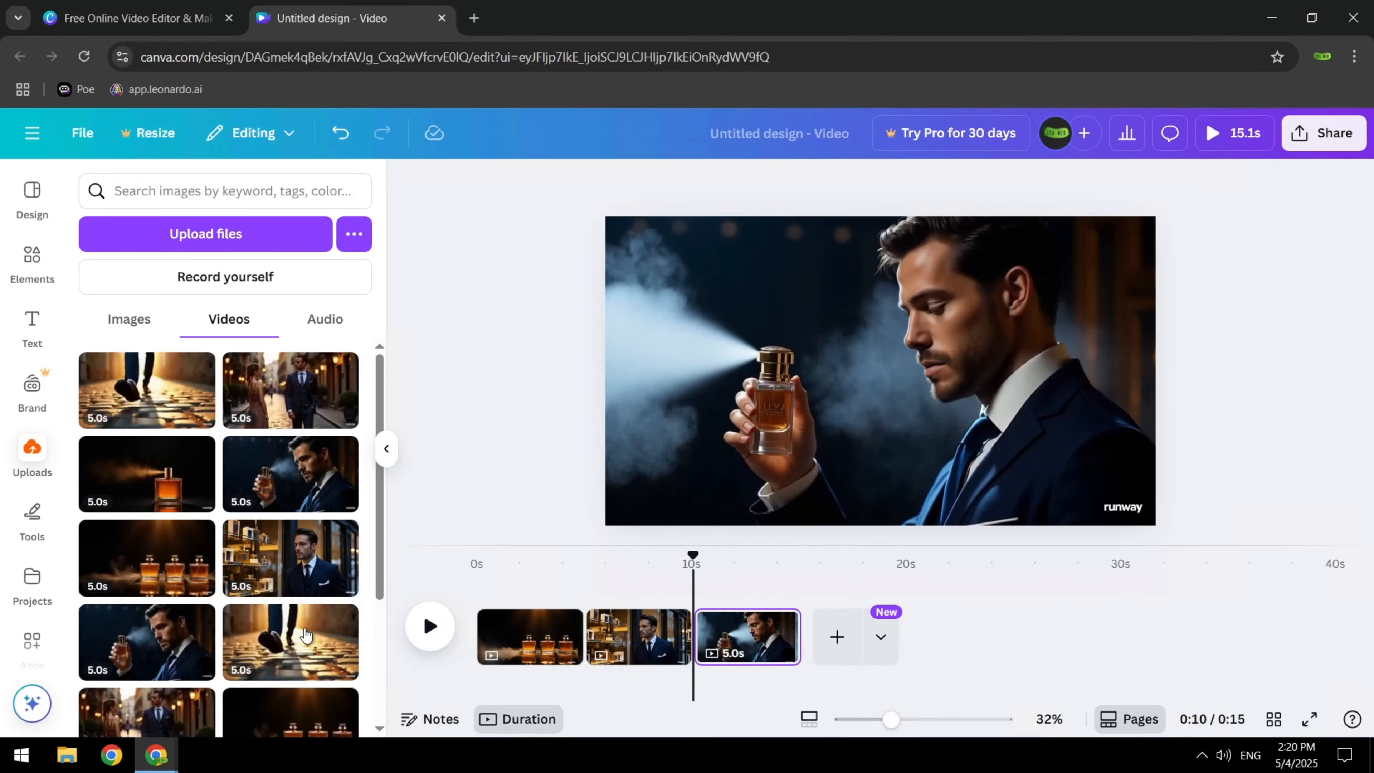
left_click_drag(316, 616, 855, 639)
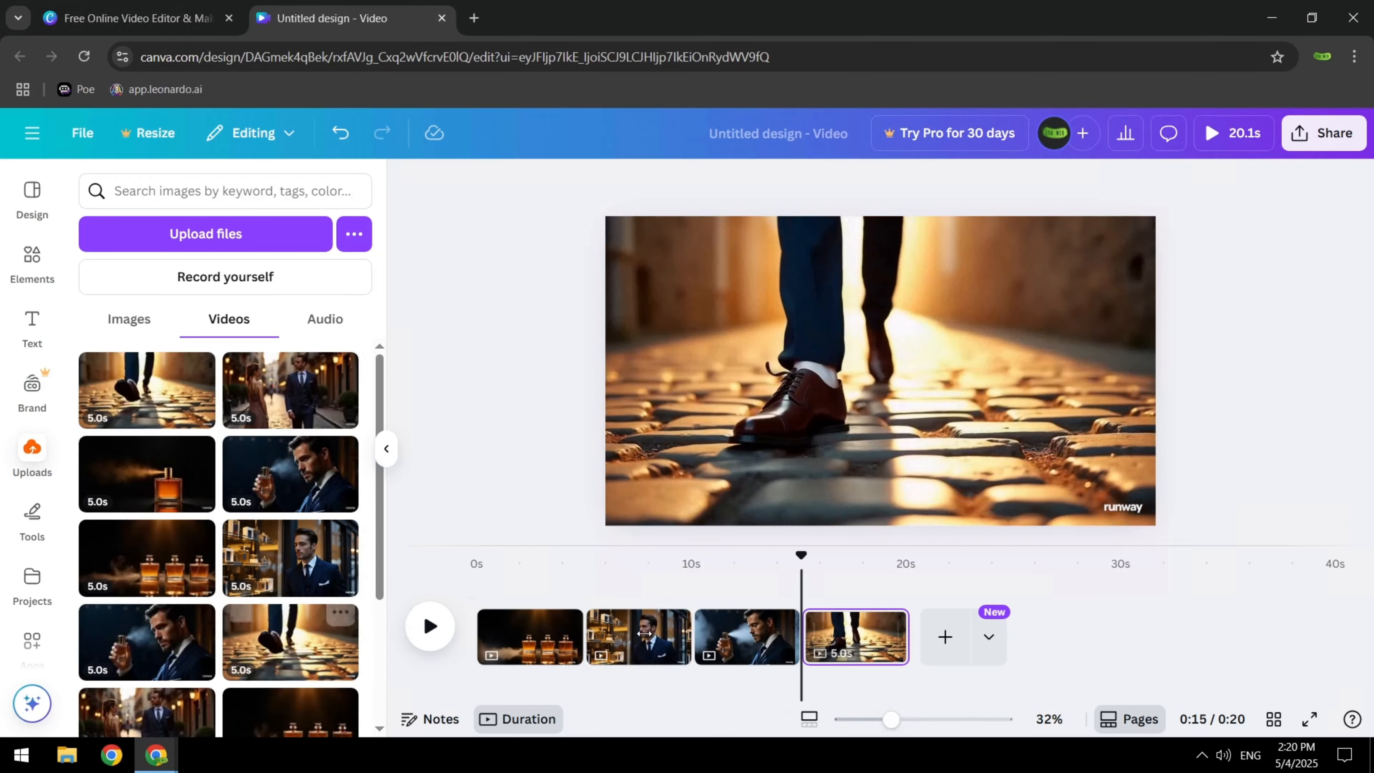
left_click_drag(292, 387, 947, 631)
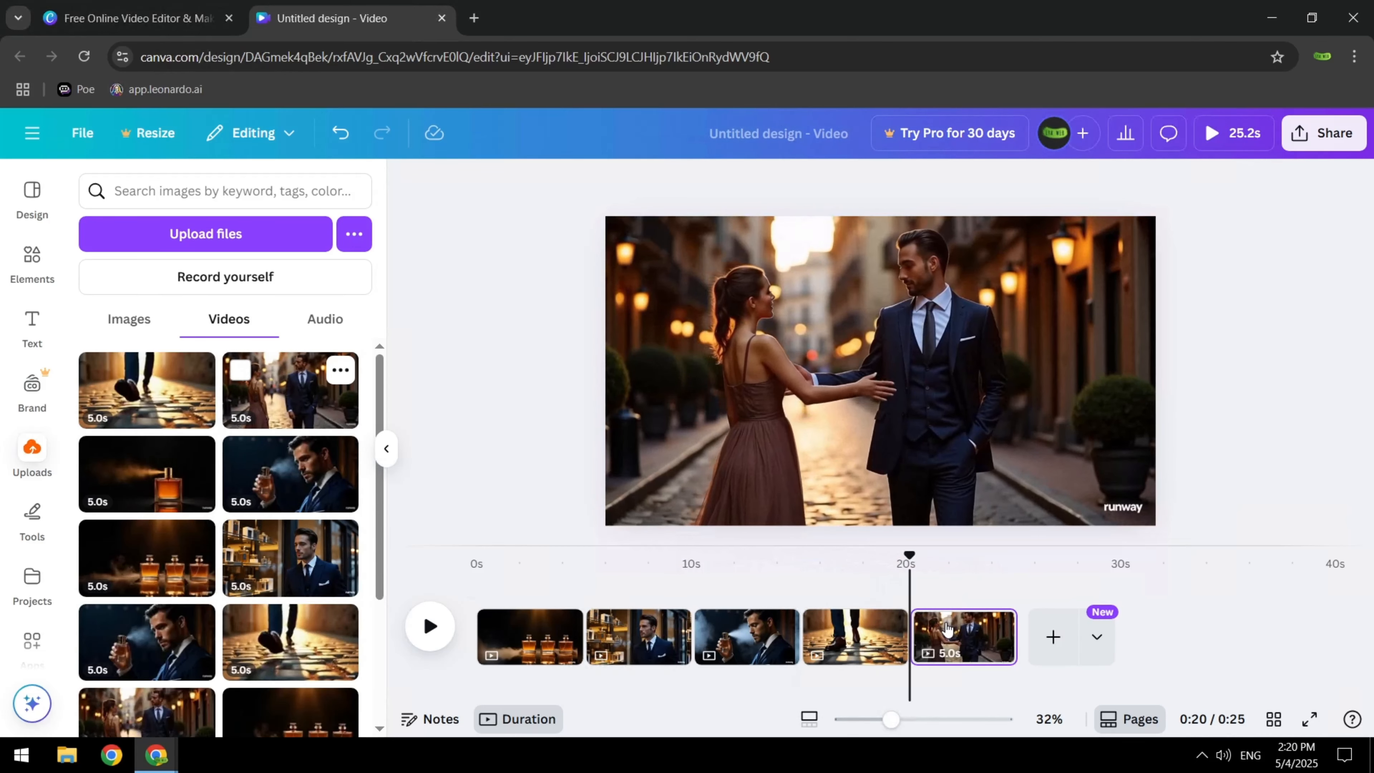
left_click_drag(165, 465, 1043, 626)
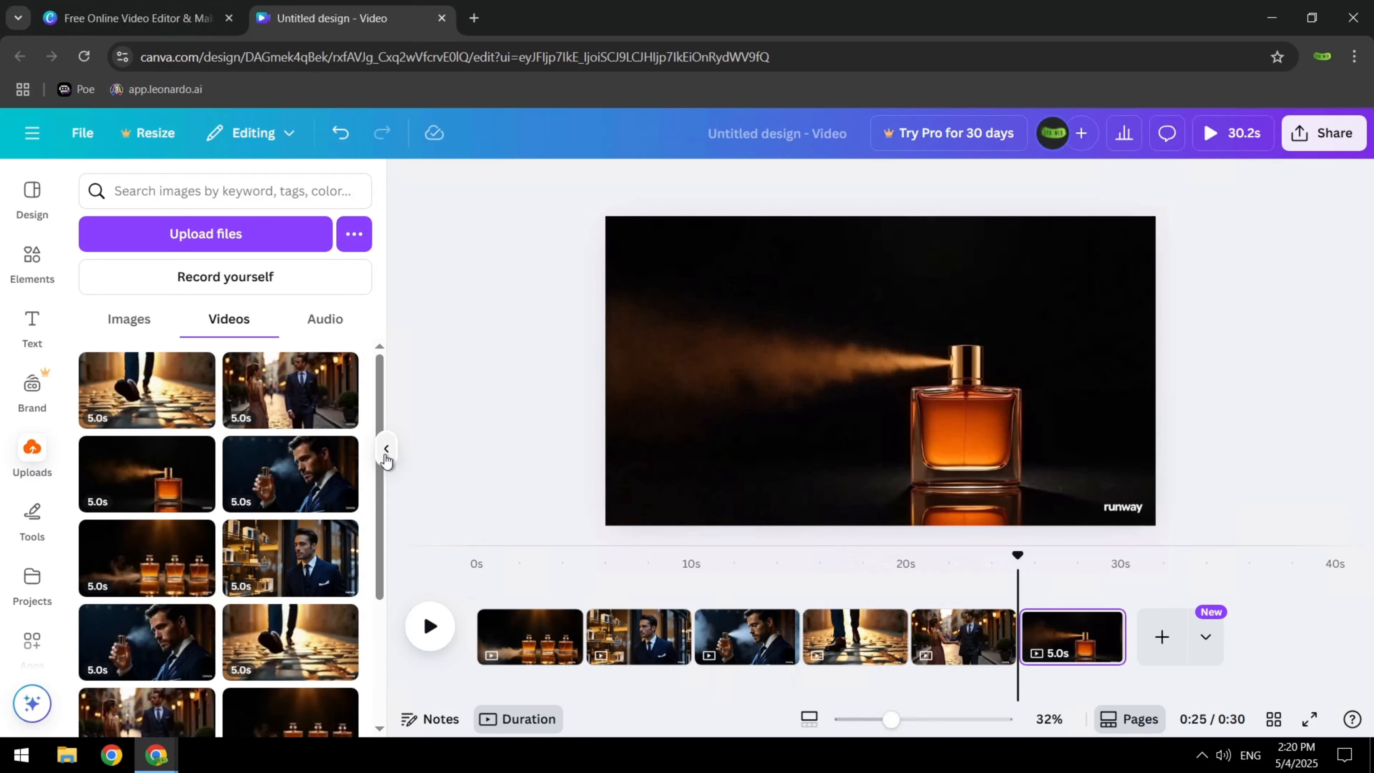
Hide the uploaded media and scrub through the assembled timeline from the start to review the scenes
left_click(386, 449)
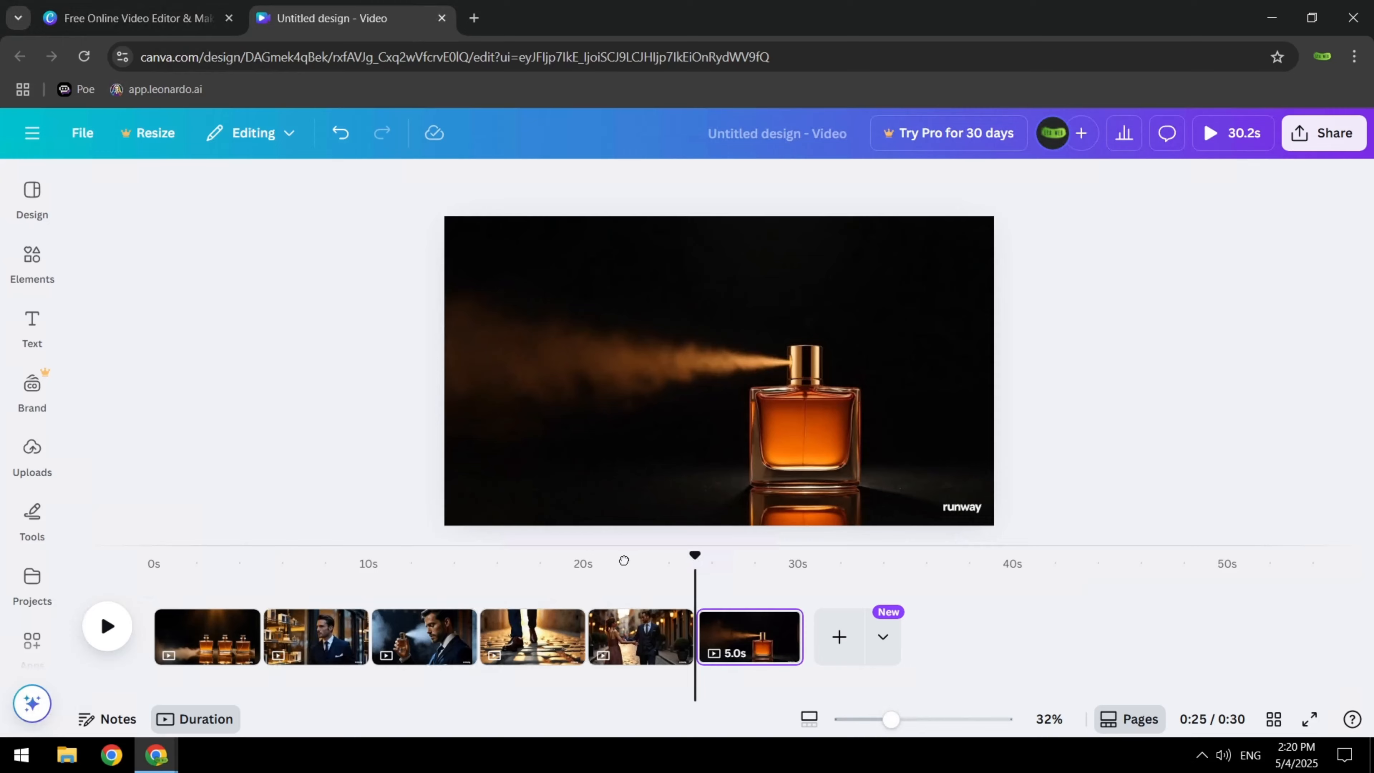
left_click_drag(624, 560, 141, 561)
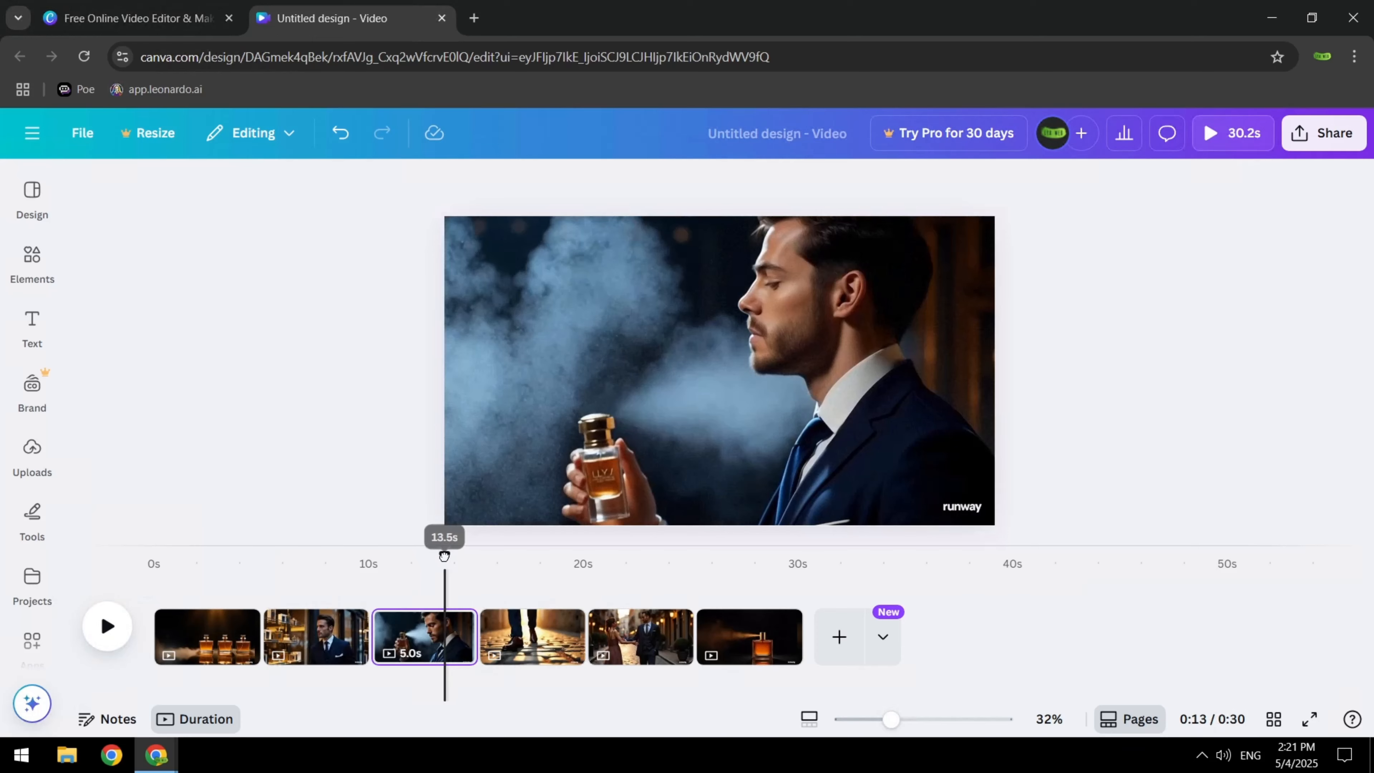
Split the cologne-spraying man clip at about 13 s on the timeline and delete its second part
left_click_drag(432, 556, 439, 555)
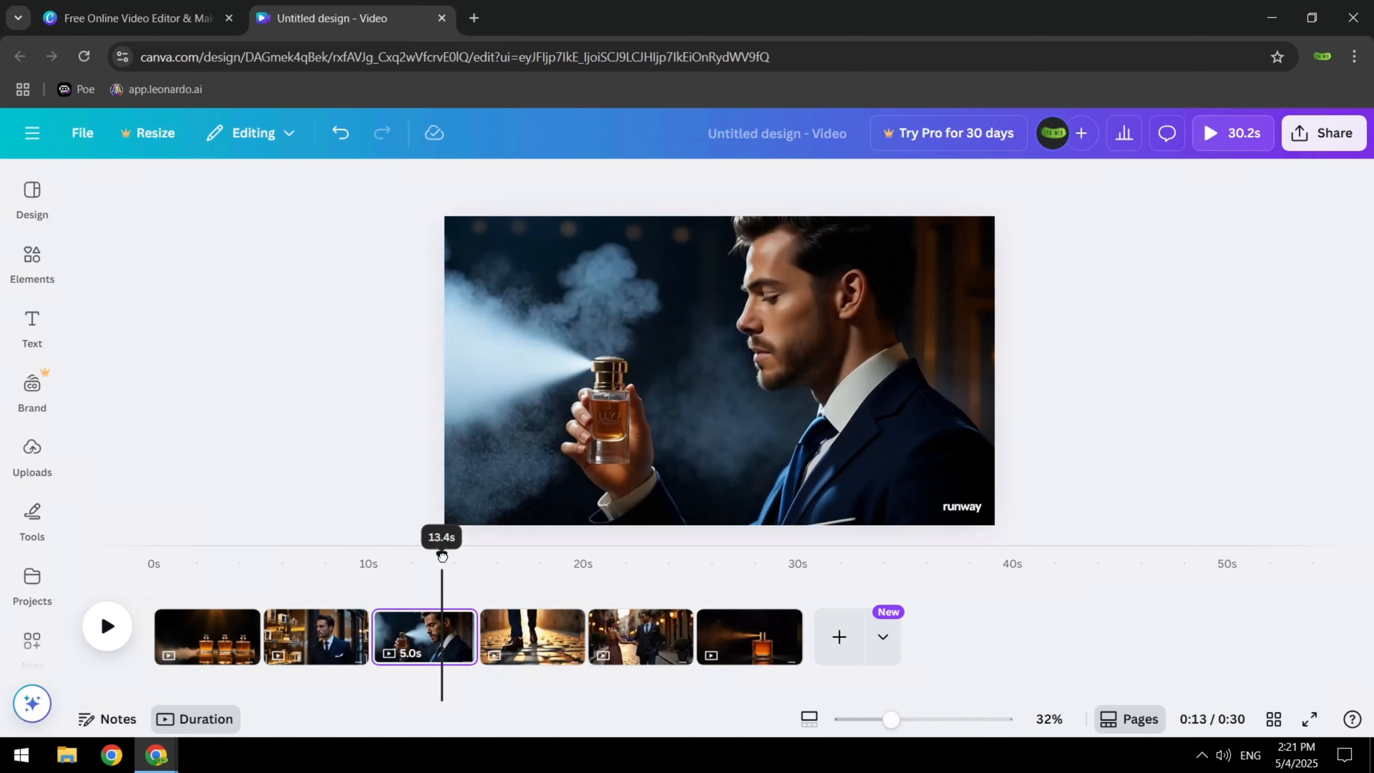
mouse_move(445, 555)
left_mouse_down()
mouse_move(464, 557)
mouse_move(436, 562)
left_mouse_up()
left_click(443, 659)
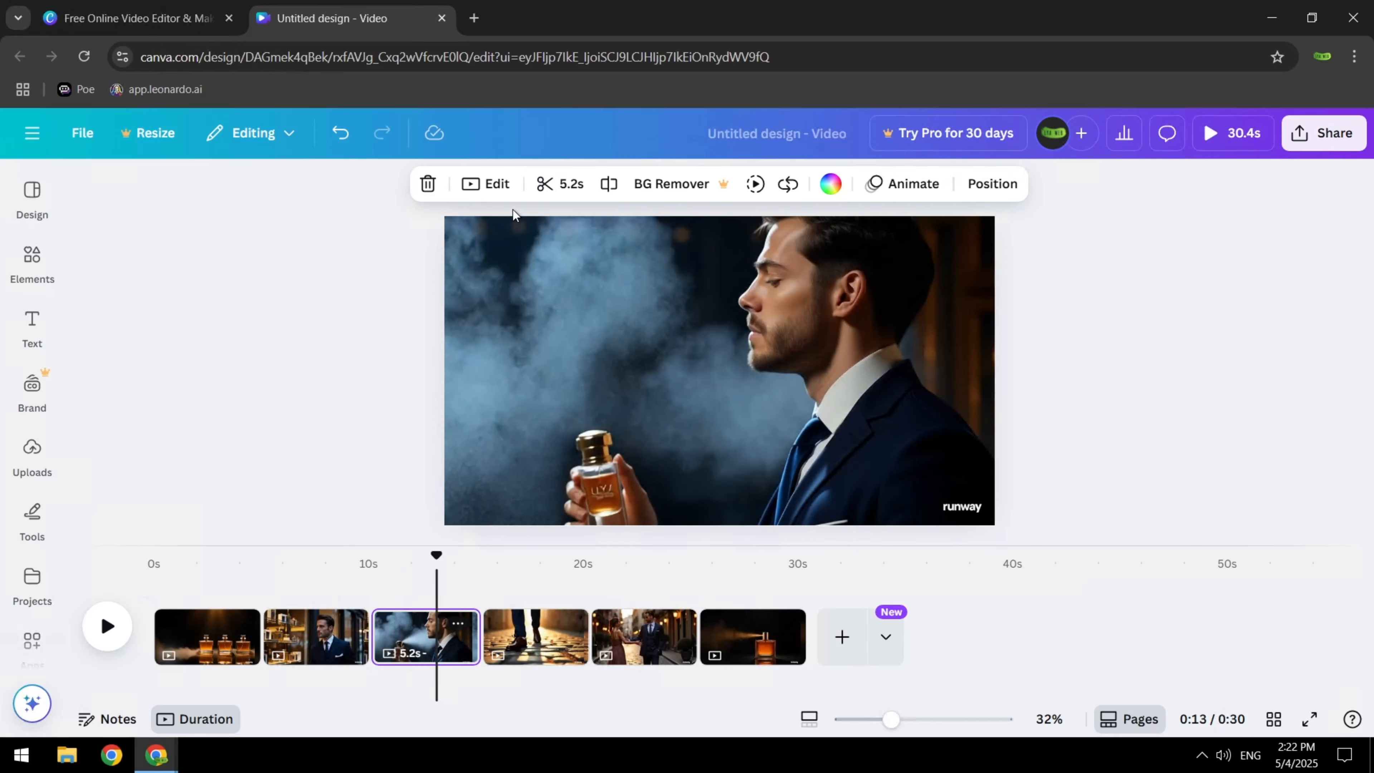
left_click(607, 184)
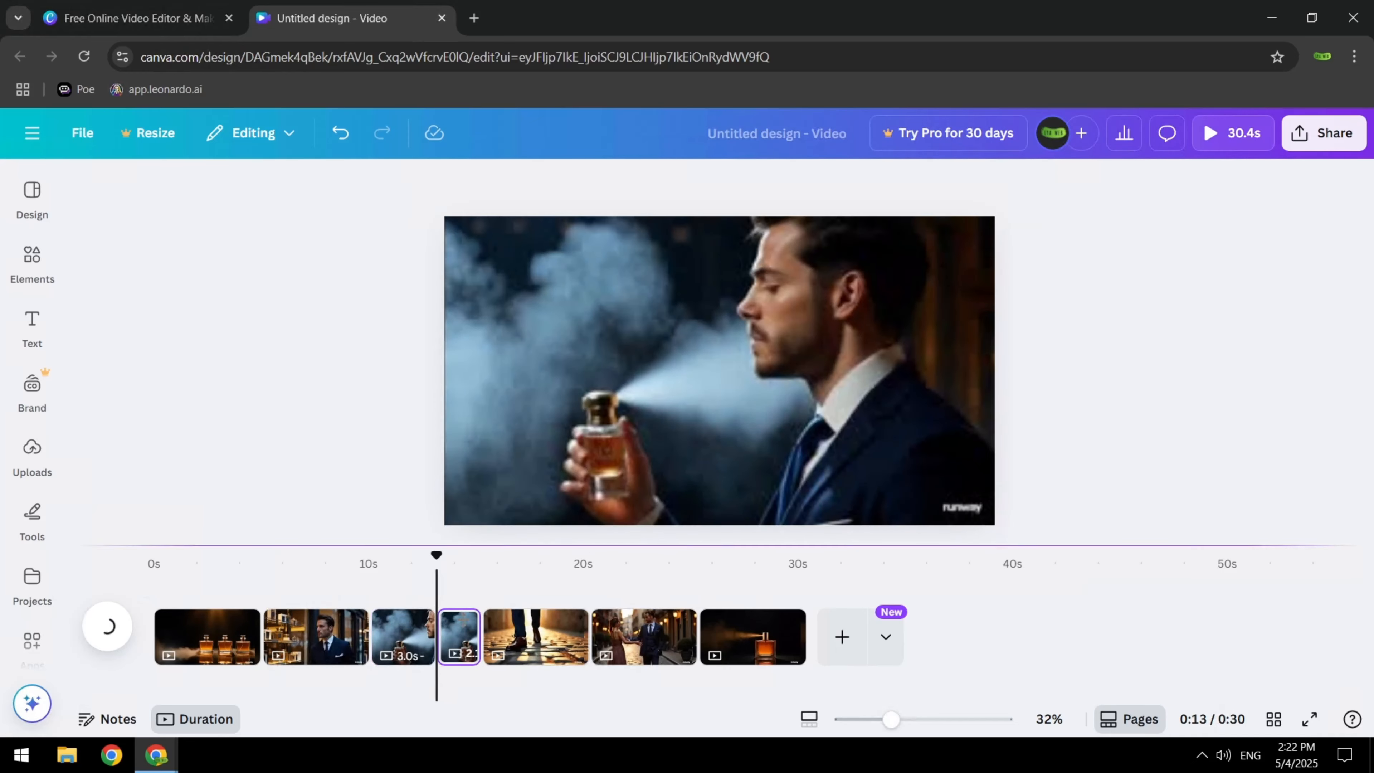
left_click(463, 639)
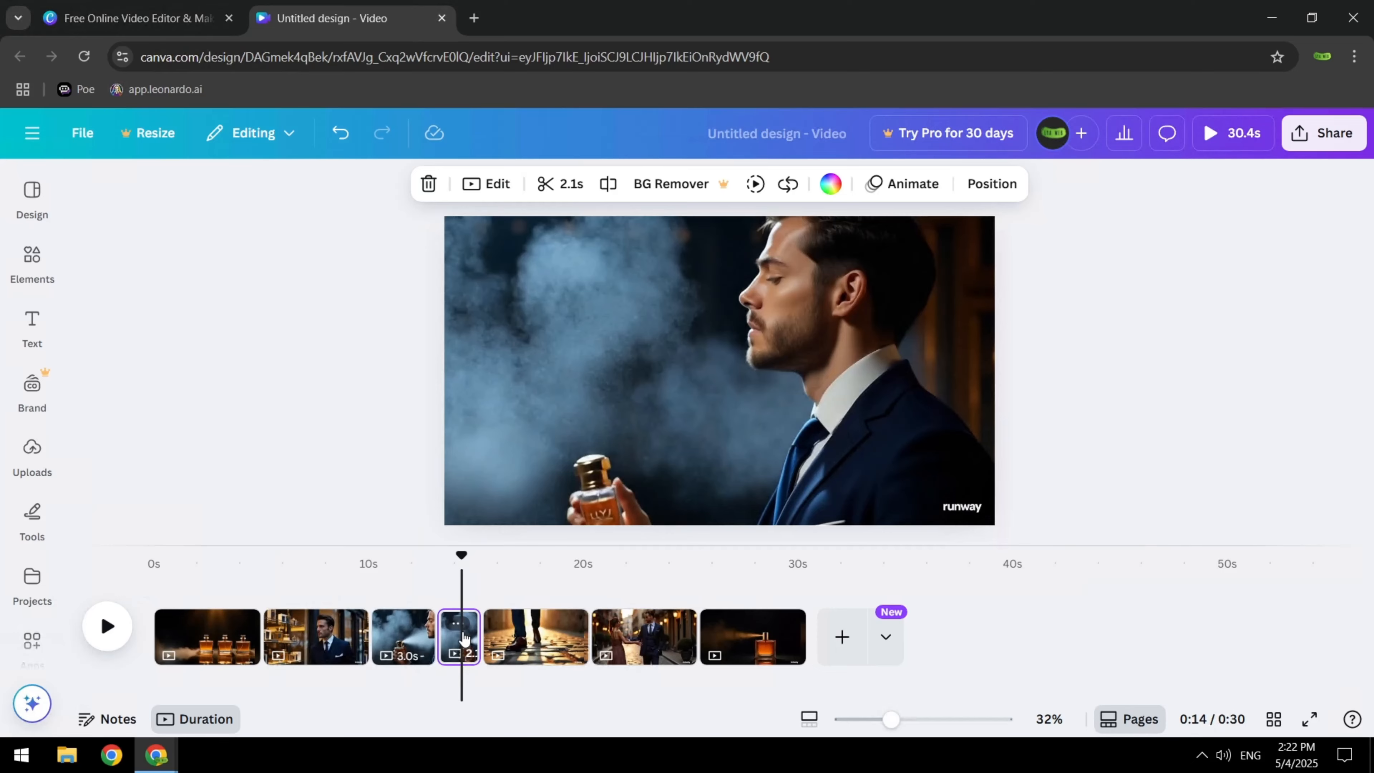
key("Delete")
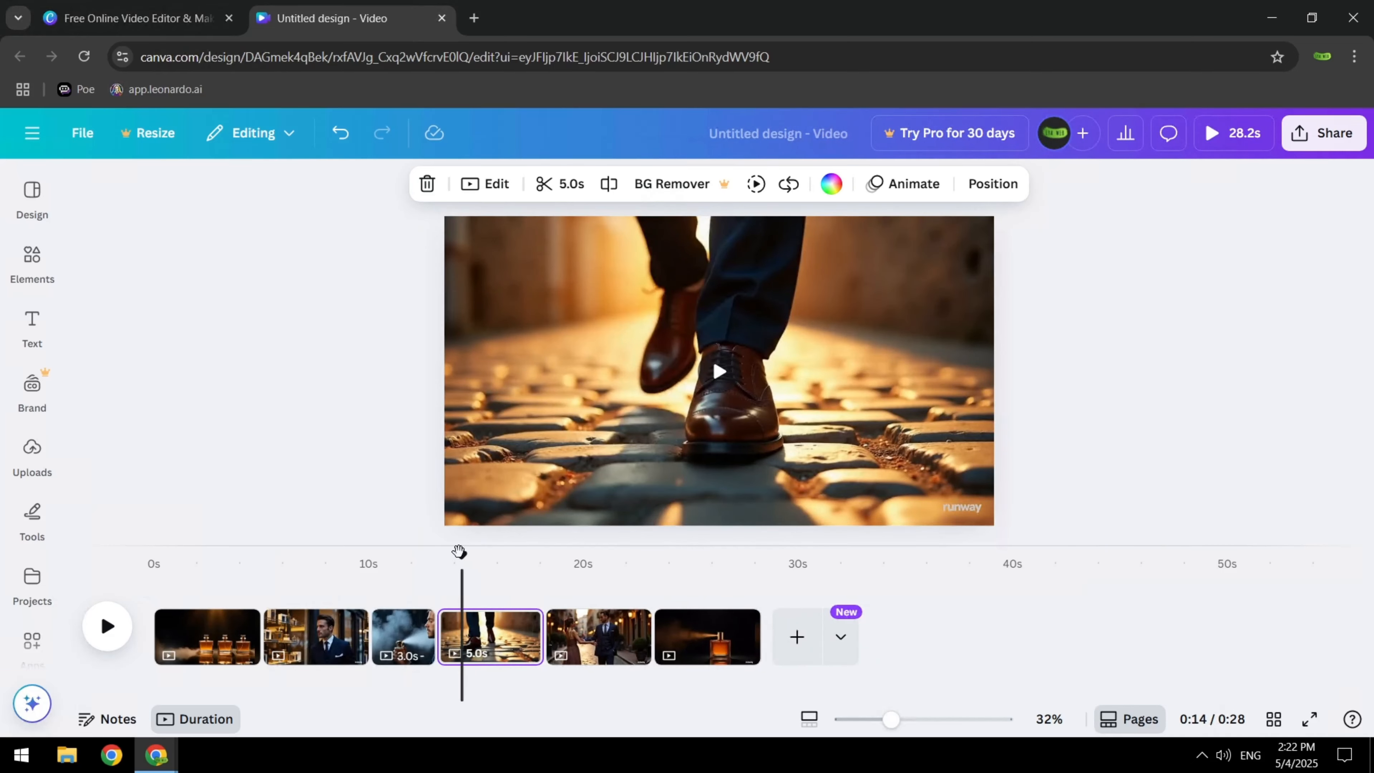
Play back the trimmed transition, split the walking shoes clip at about 17 s and delete its second part
left_click_drag(444, 561, 426, 561)
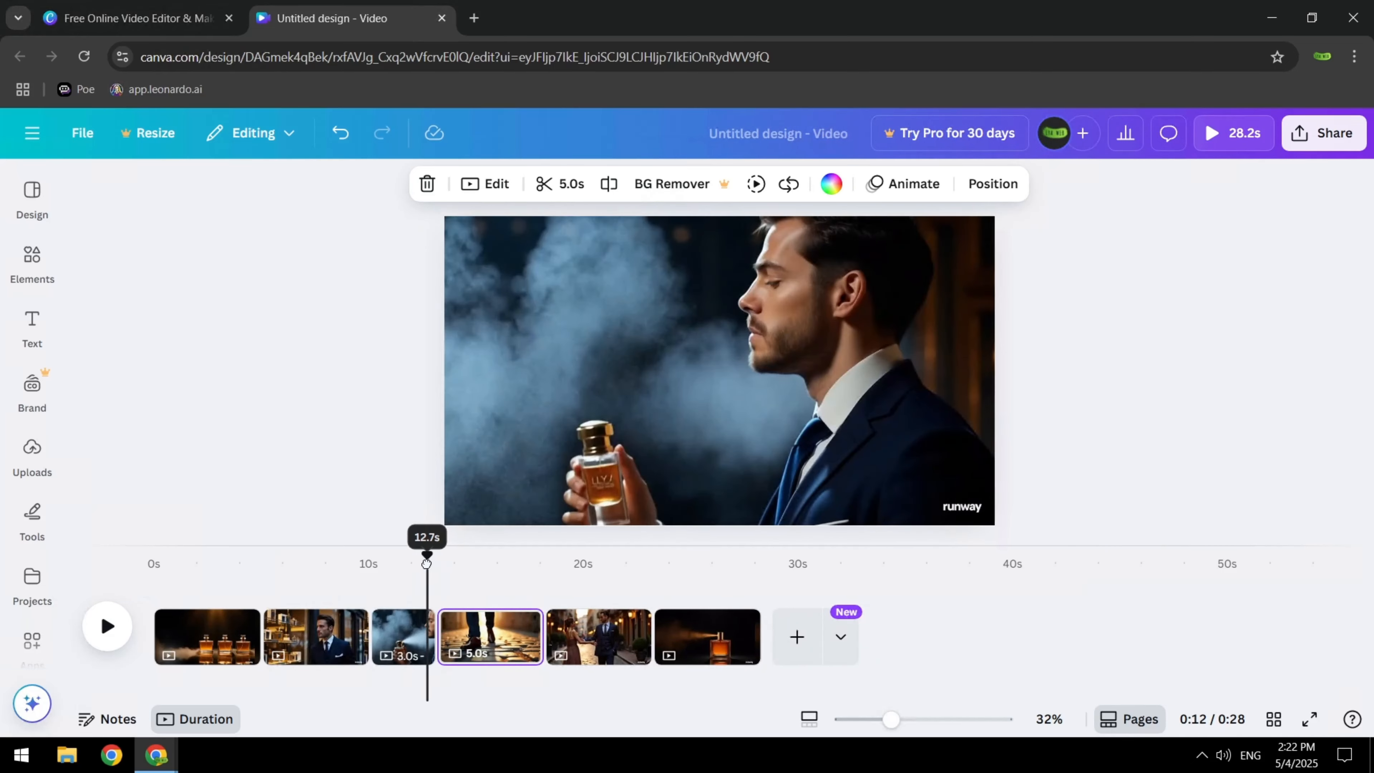
left_click(110, 630)
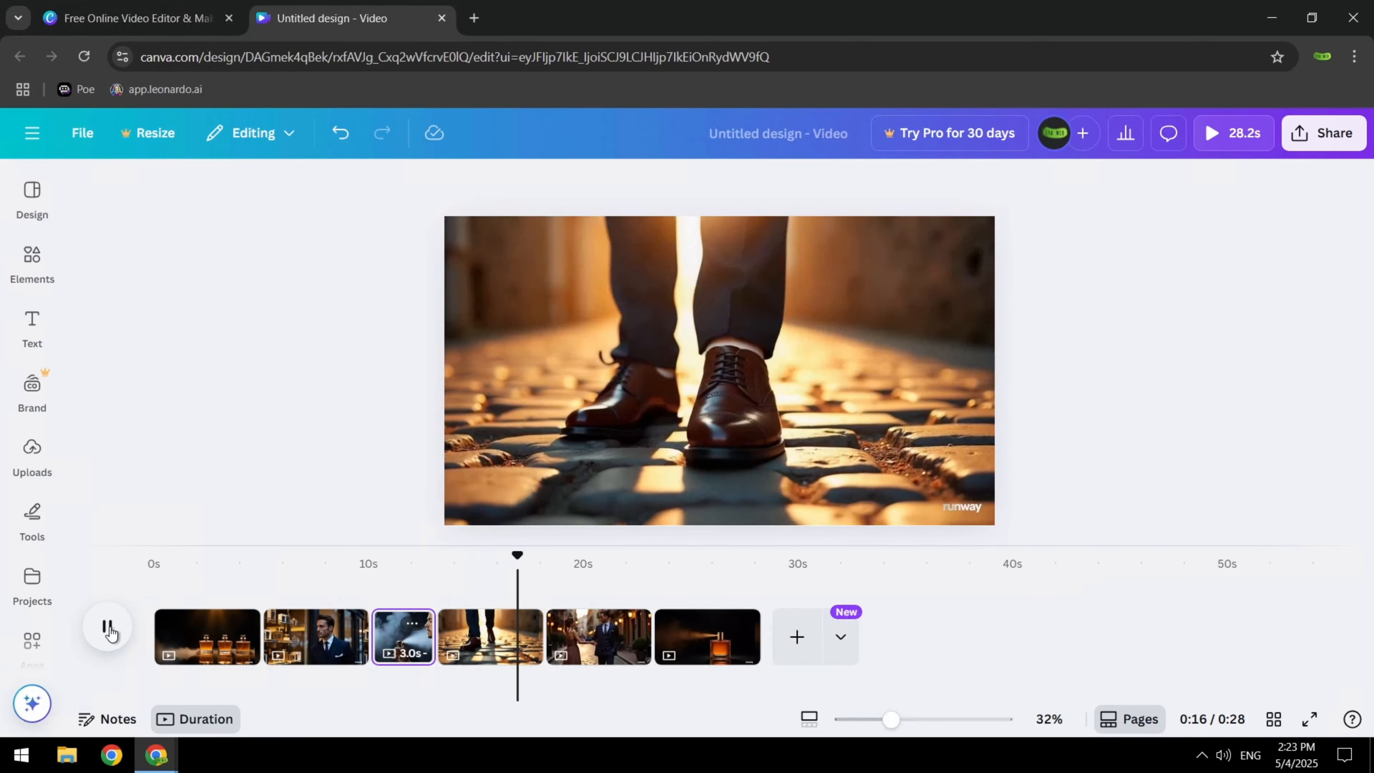
left_click(107, 628)
left_click_drag(542, 555, 512, 555)
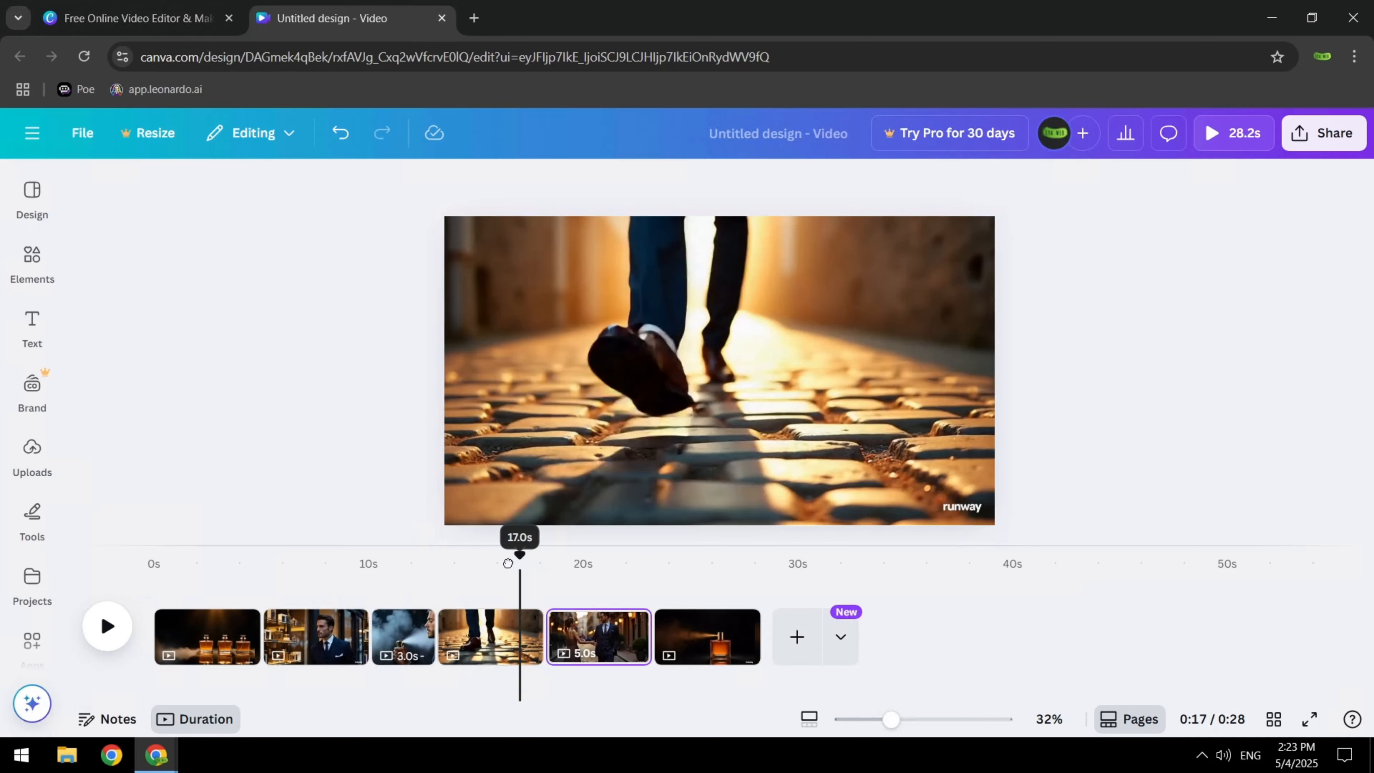
left_click(490, 633)
left_click(609, 184)
left_click(527, 634)
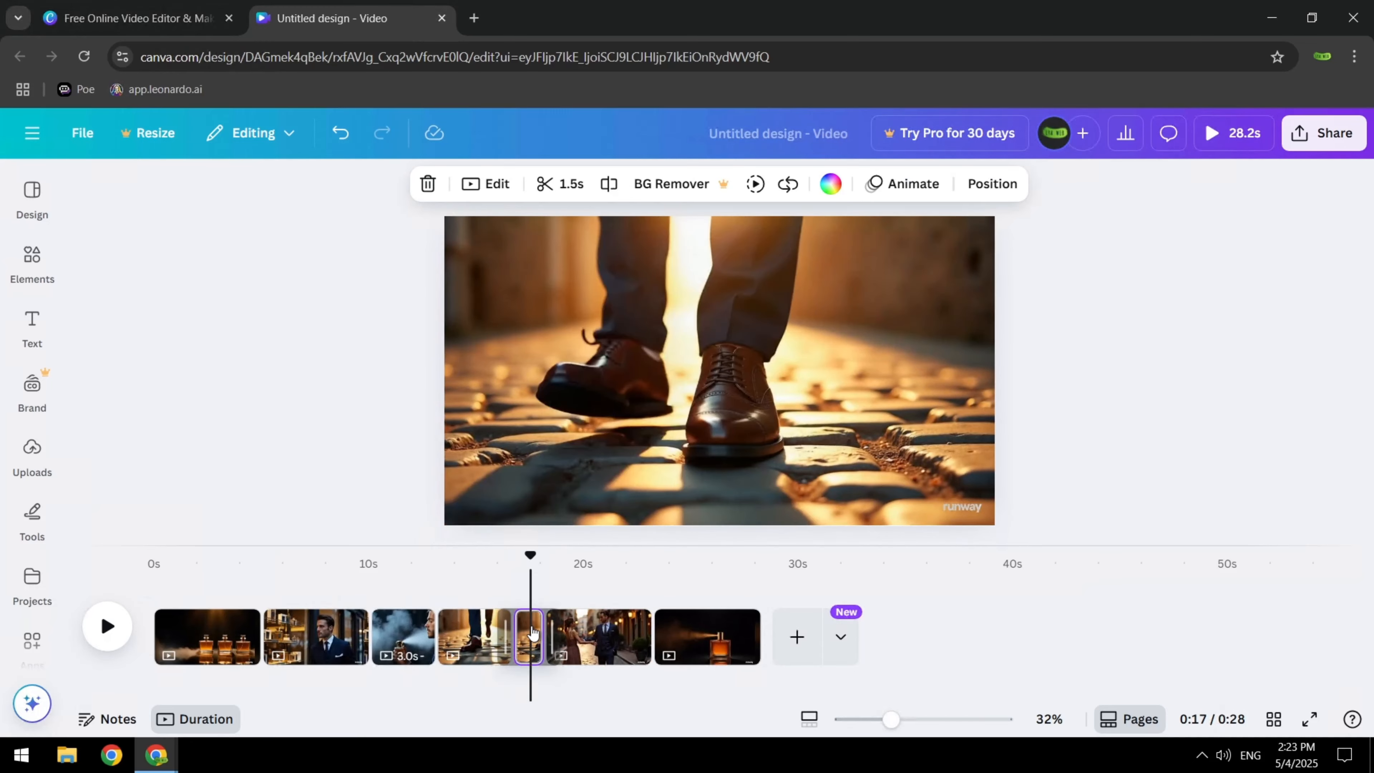
key("Delete")
Play the rest of the timeline, then split the single spraying bottle clip about 1.6 s in and delete the remainder
left_click_drag(525, 557, 494, 556)
left_click(107, 626)
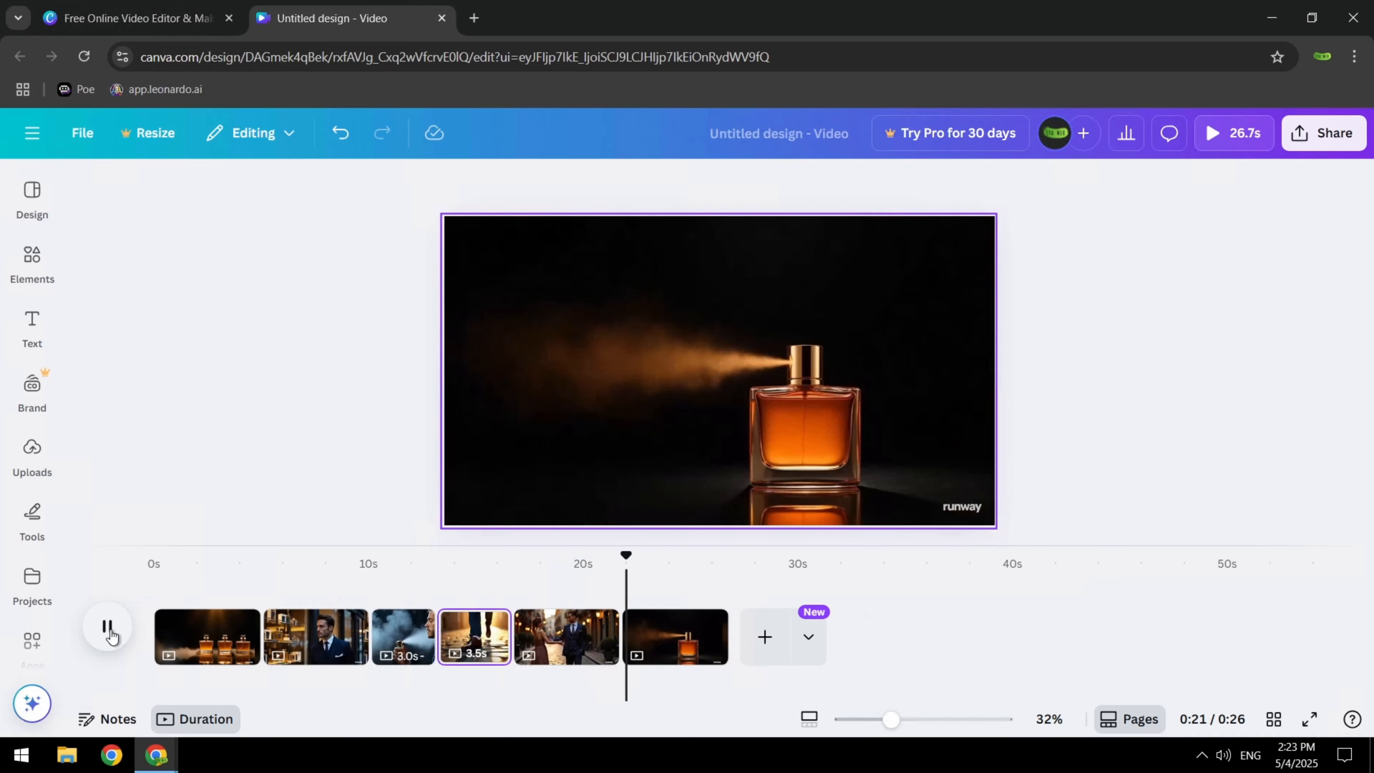
left_click(107, 626)
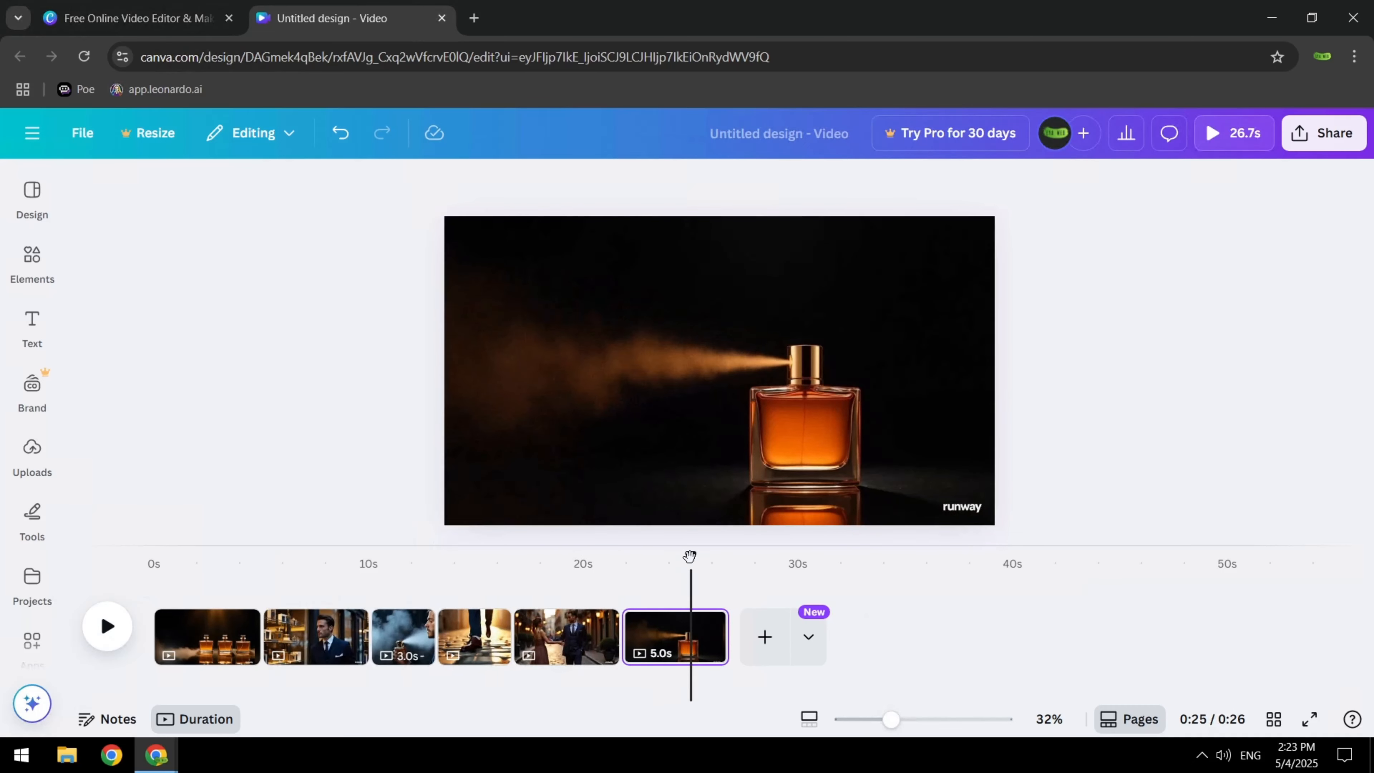
left_click_drag(690, 559, 653, 566)
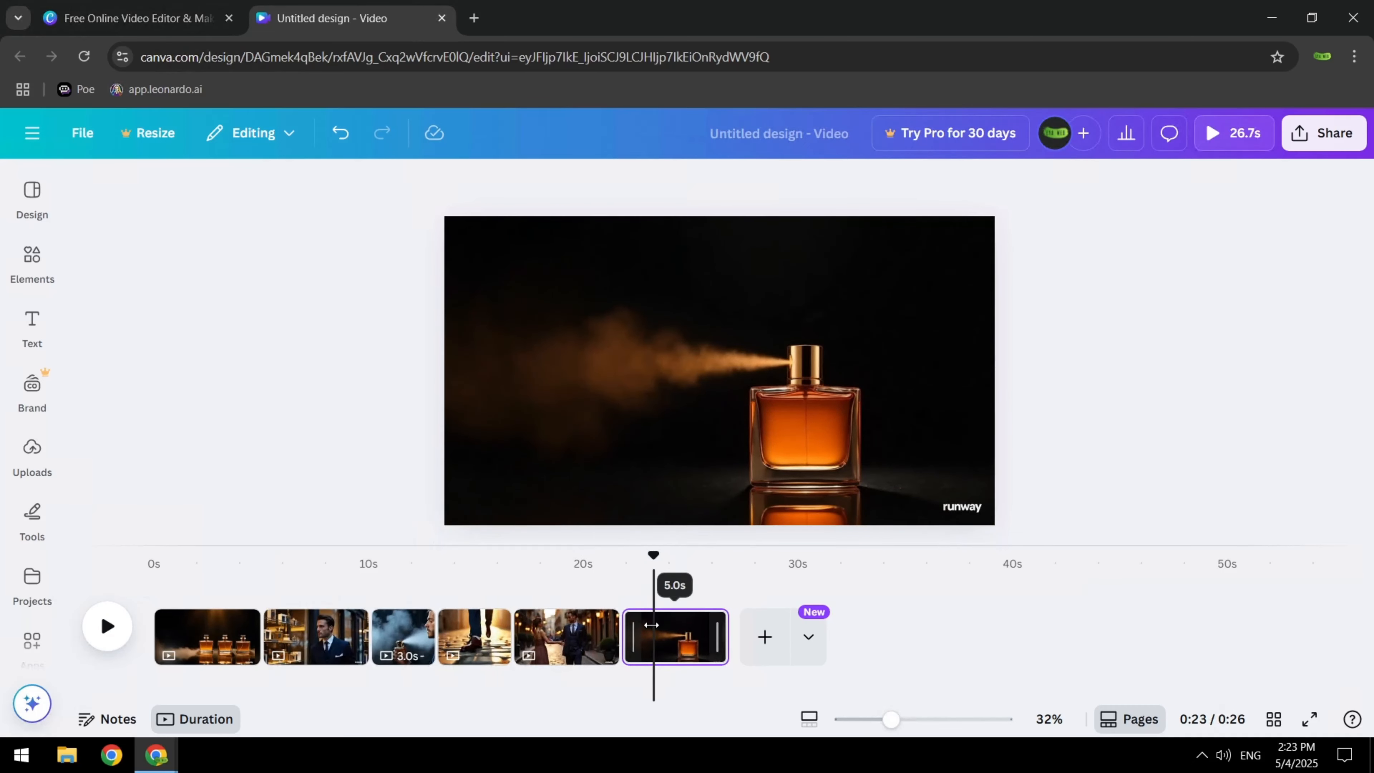
left_click(656, 629)
left_click(609, 184)
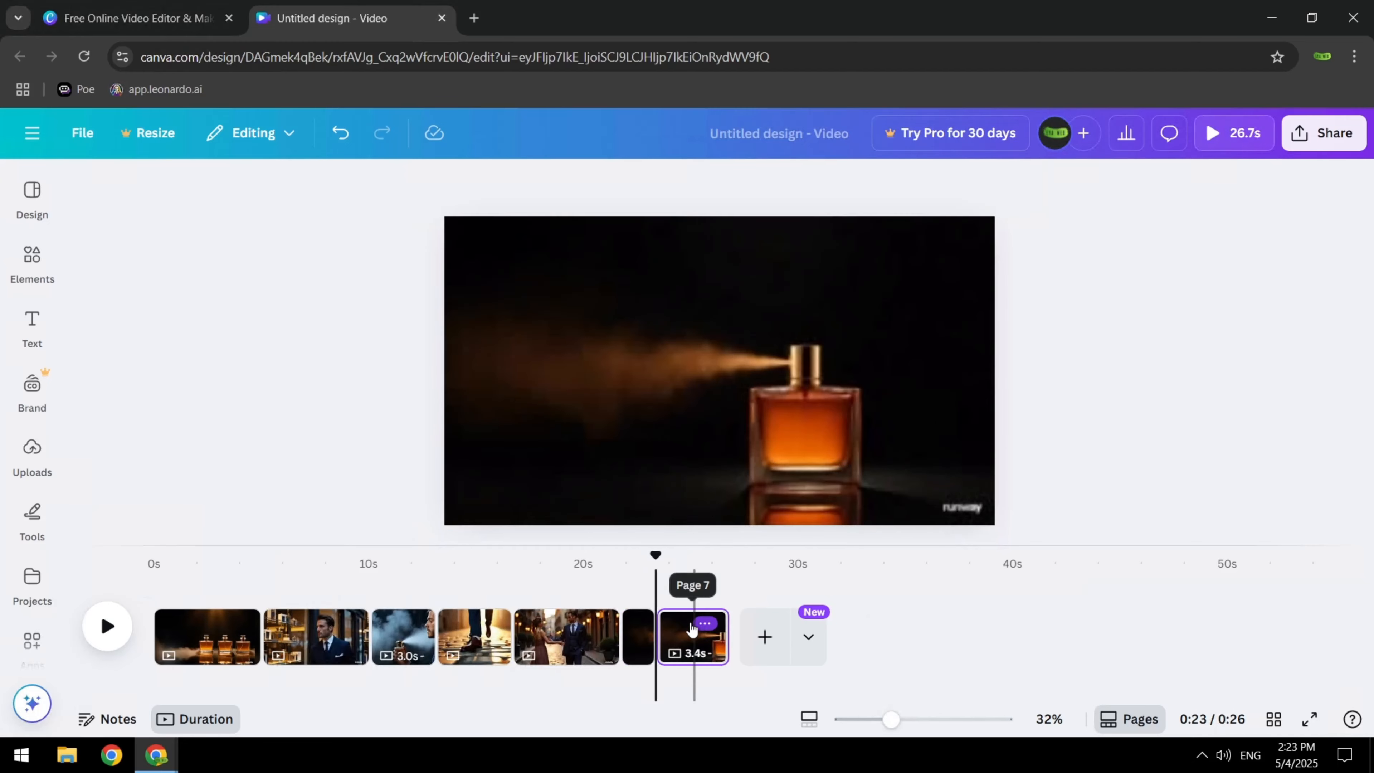
left_click(686, 633)
key("Delete")
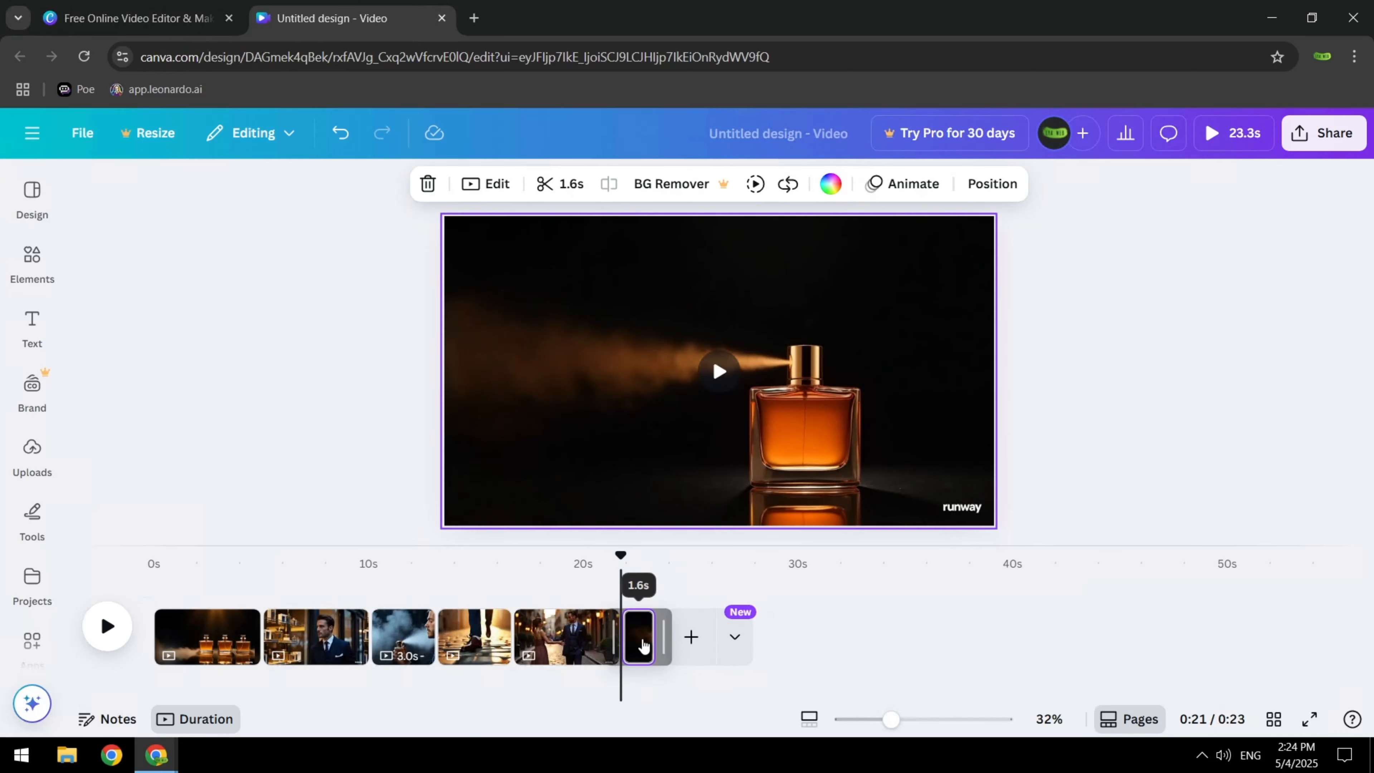
Slow the playback speed of the final spraying bottle clip so it lasts 6.5 s
left_click(497, 187)
left_click_drag(178, 679, 81, 680)
left_click(566, 587)
Give the three-bottle page the Photo Zoom page animation and apply it to all pages
left_click(209, 638)
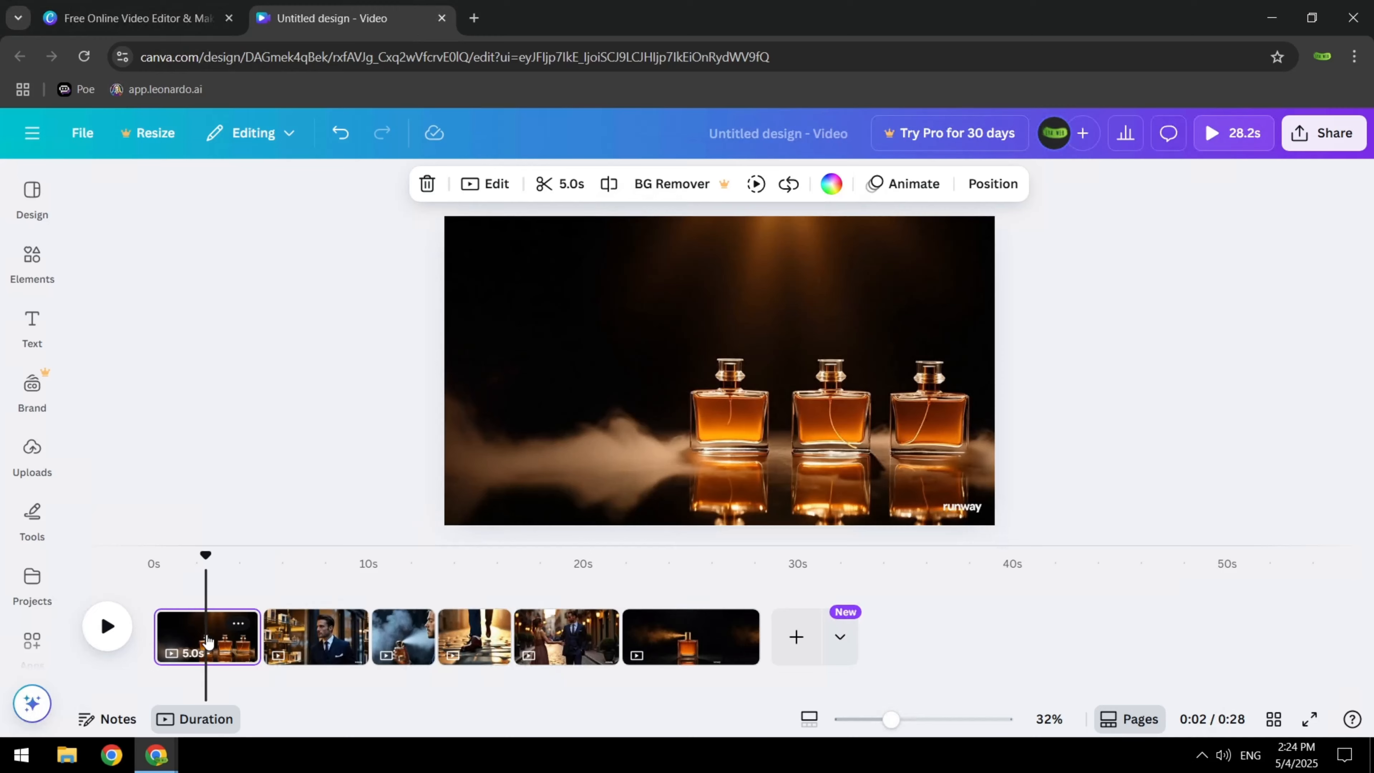
left_click(909, 187)
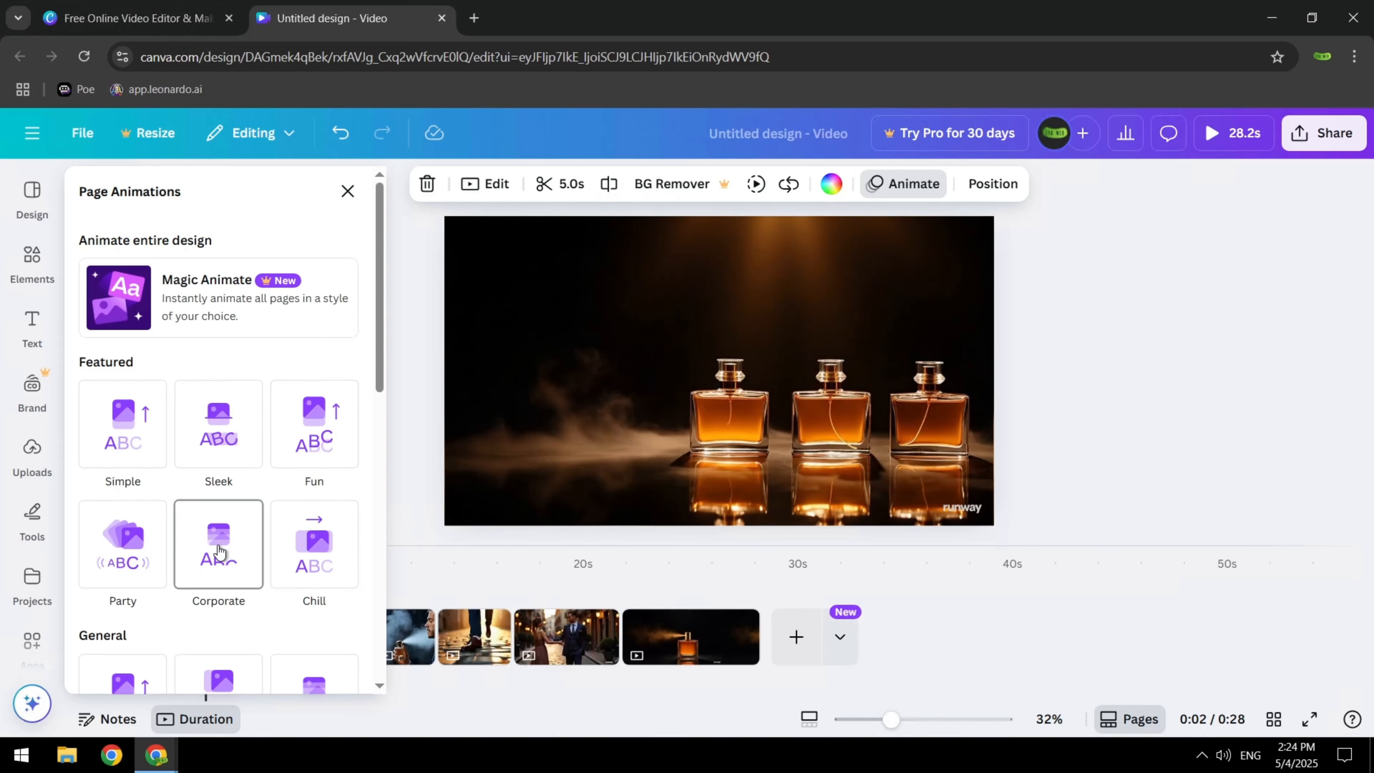
scroll(219, 551, "down", 3)
scroll(219, 550, "down", 3)
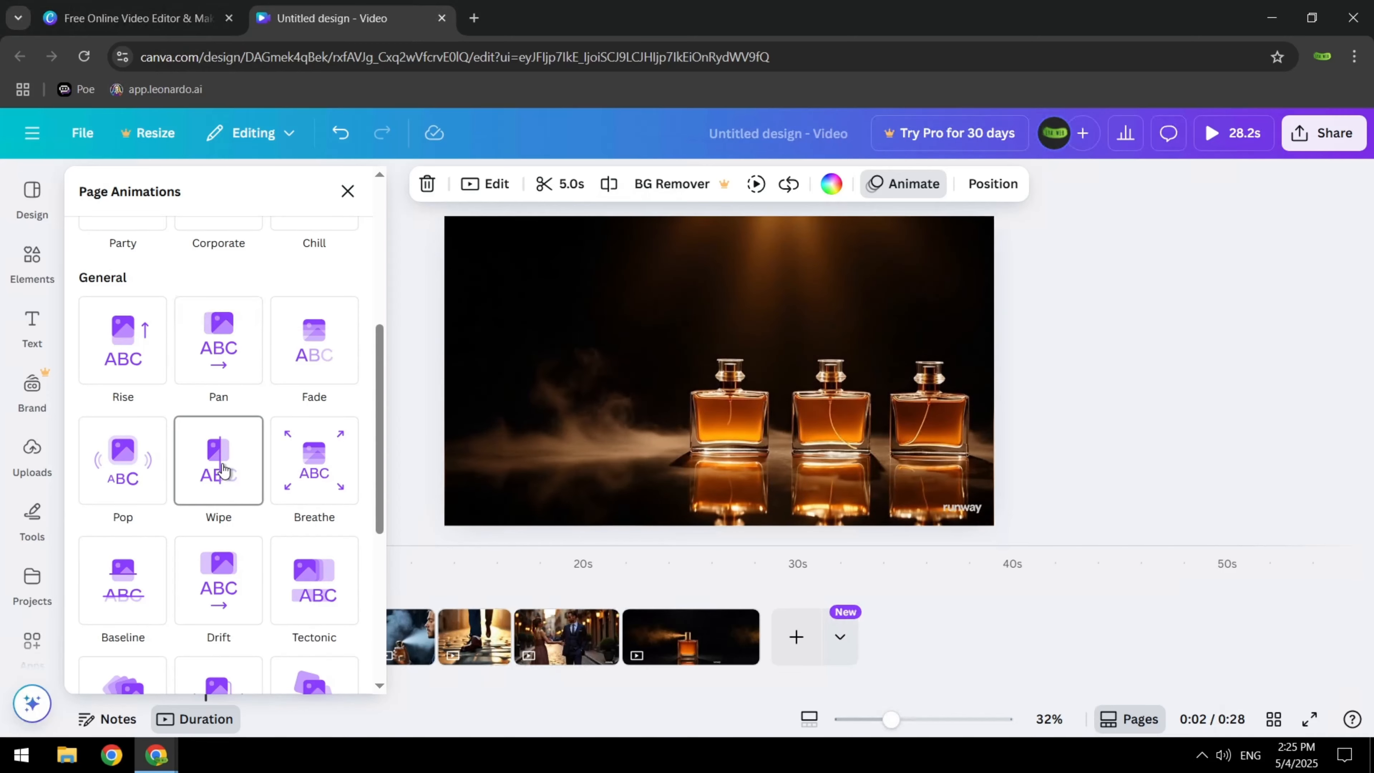
scroll(222, 470, "down", 3)
scroll(222, 470, "down", 3)
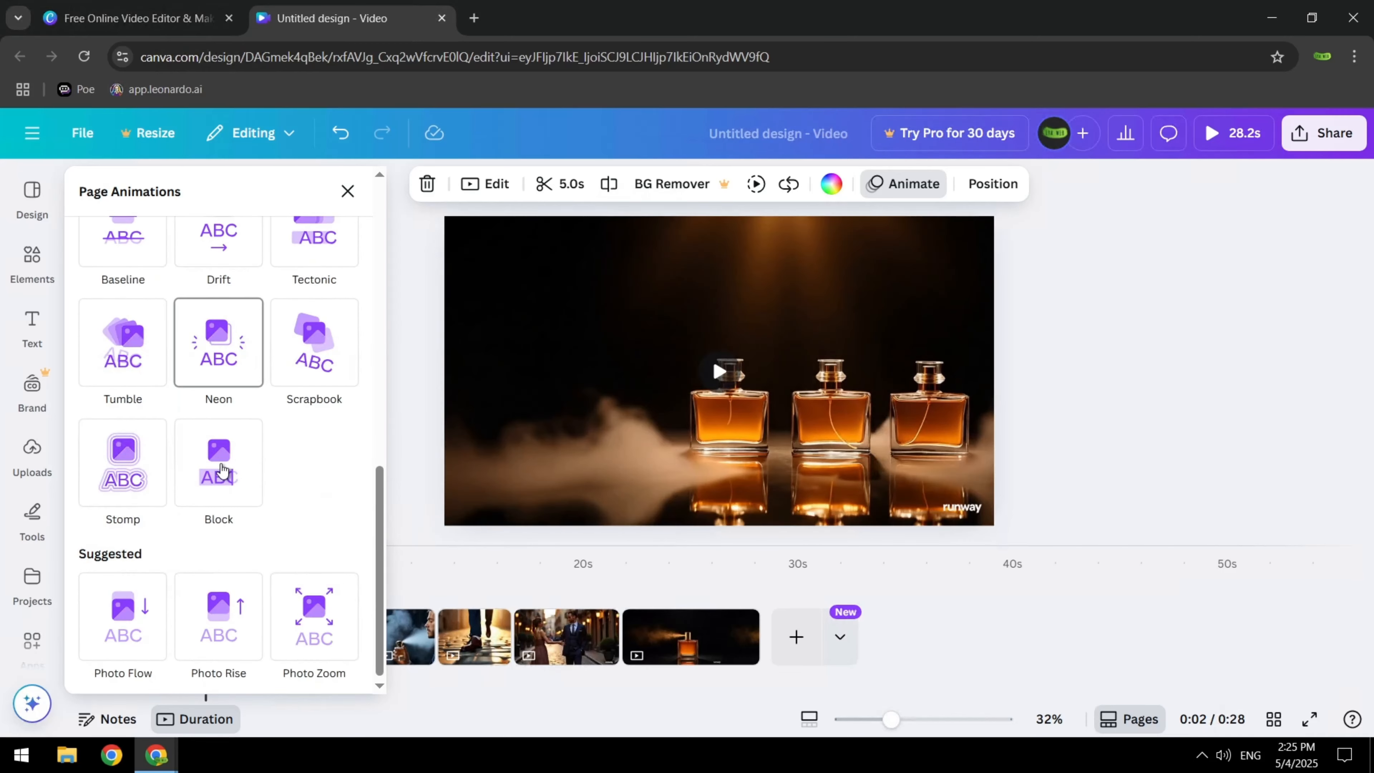
left_click(315, 607)
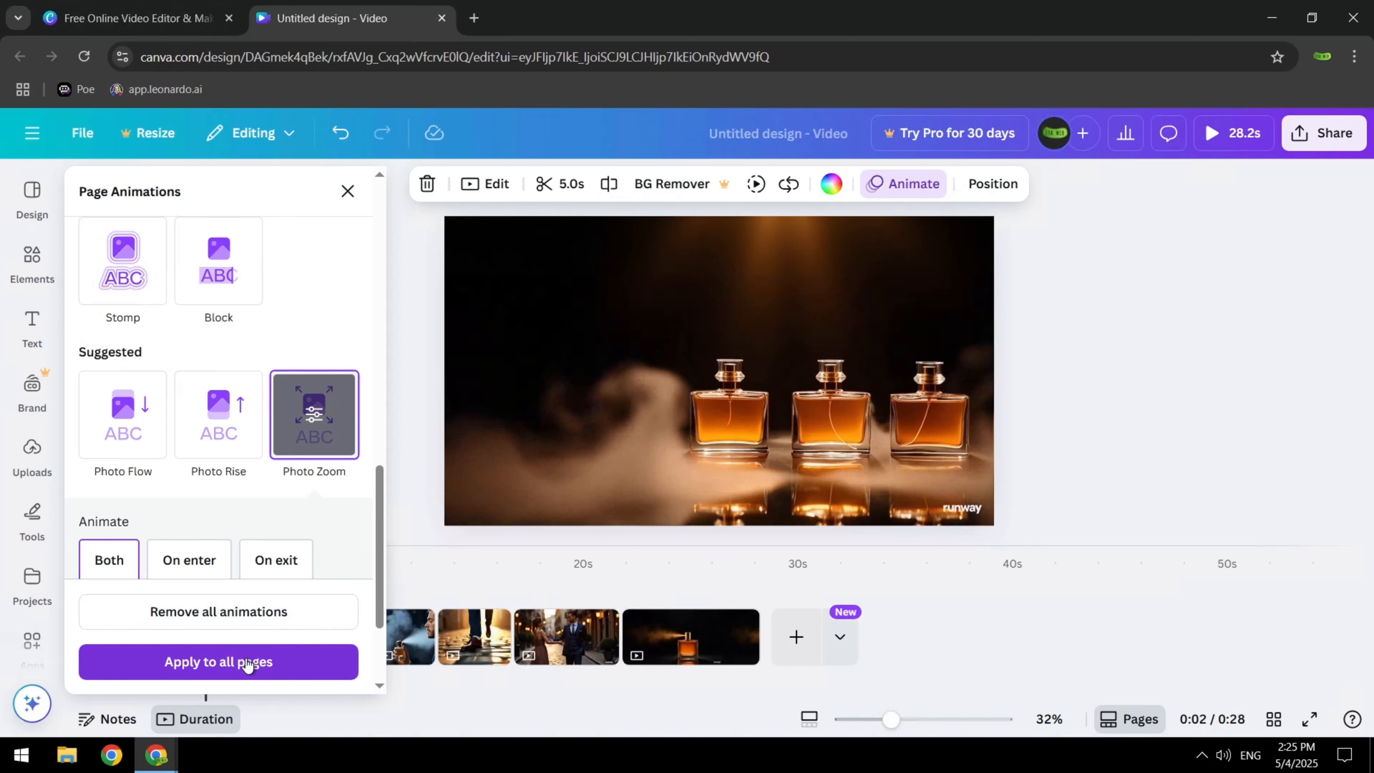
left_click(234, 660)
Add the uploaded background-music-soft-calm audio track at the start of the timeline
left_click(31, 449)
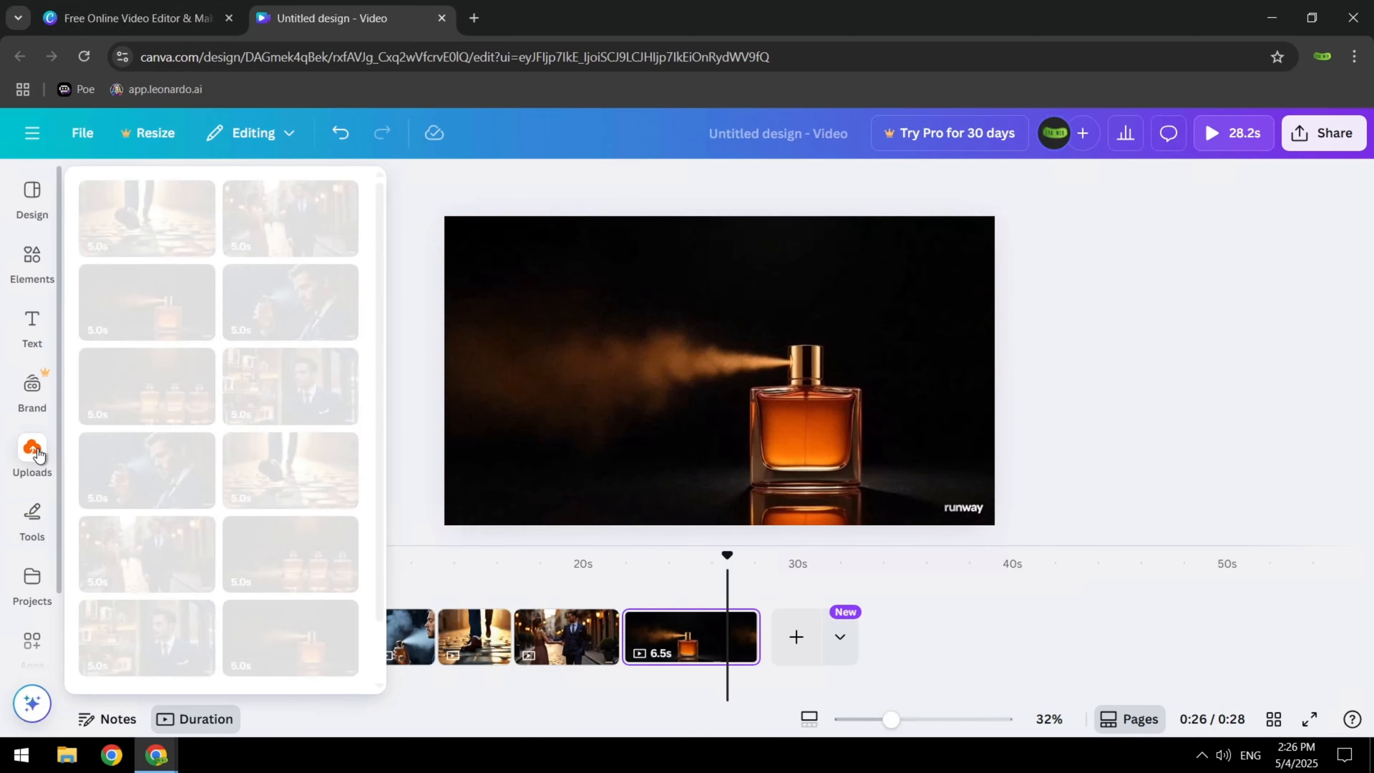
left_click(321, 325)
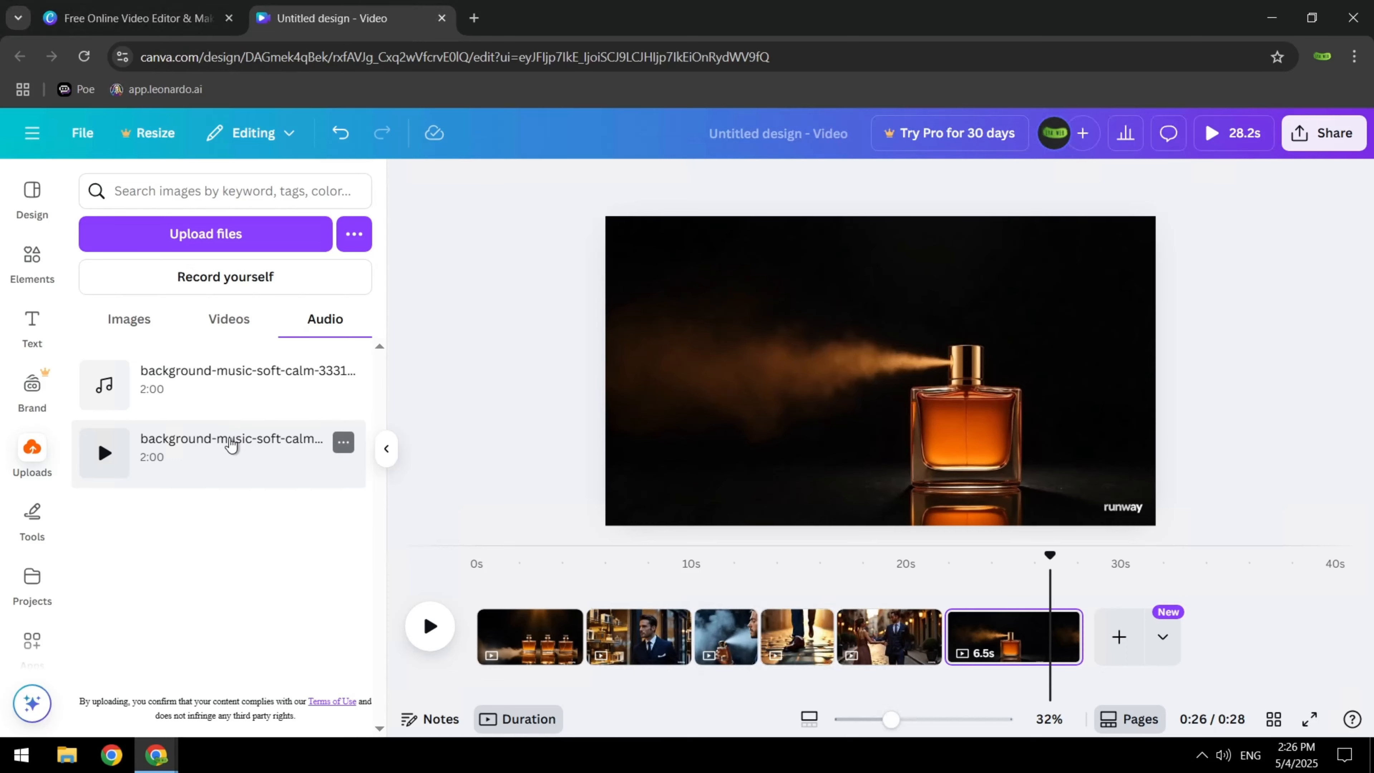
left_click_drag(232, 441, 479, 686)
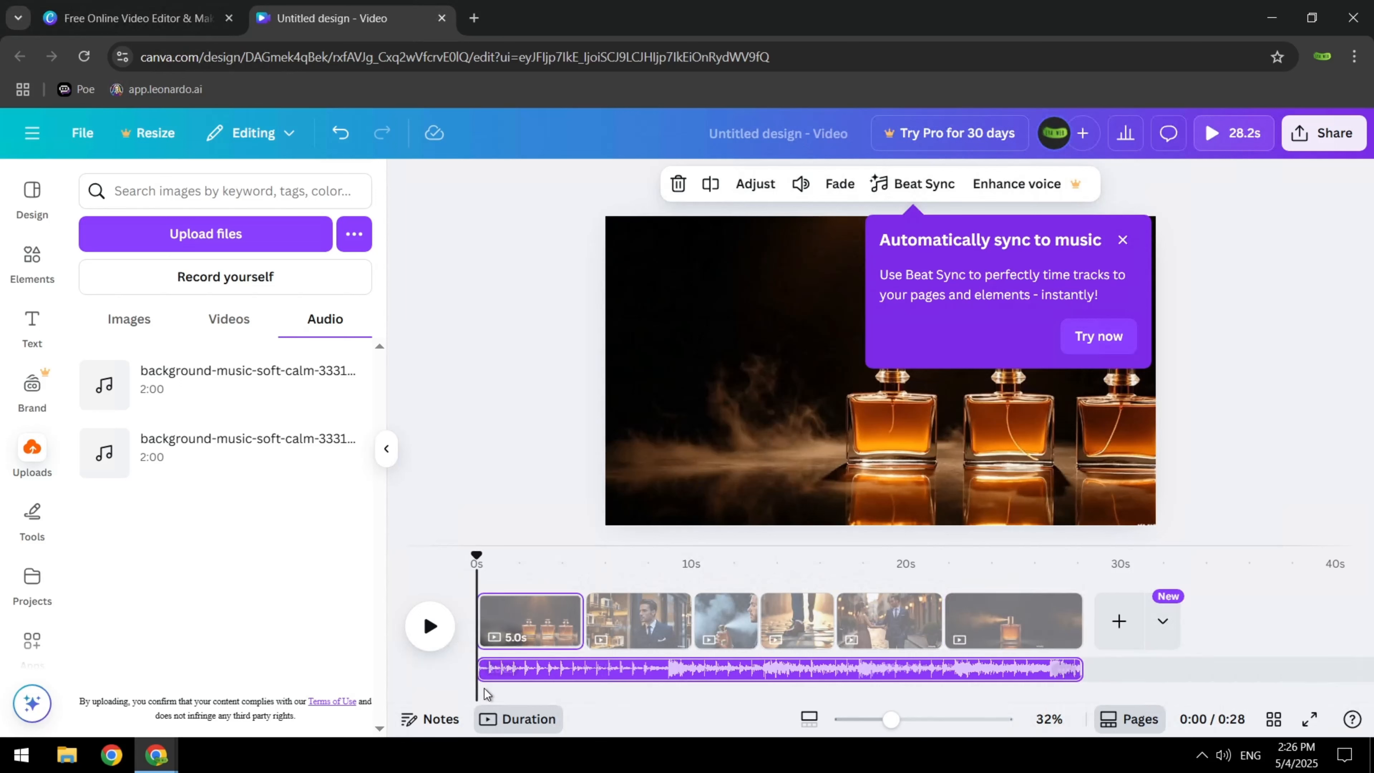
Listen to the music with the video, split the track at about 8.3 s and delete its opening part
left_click(430, 626)
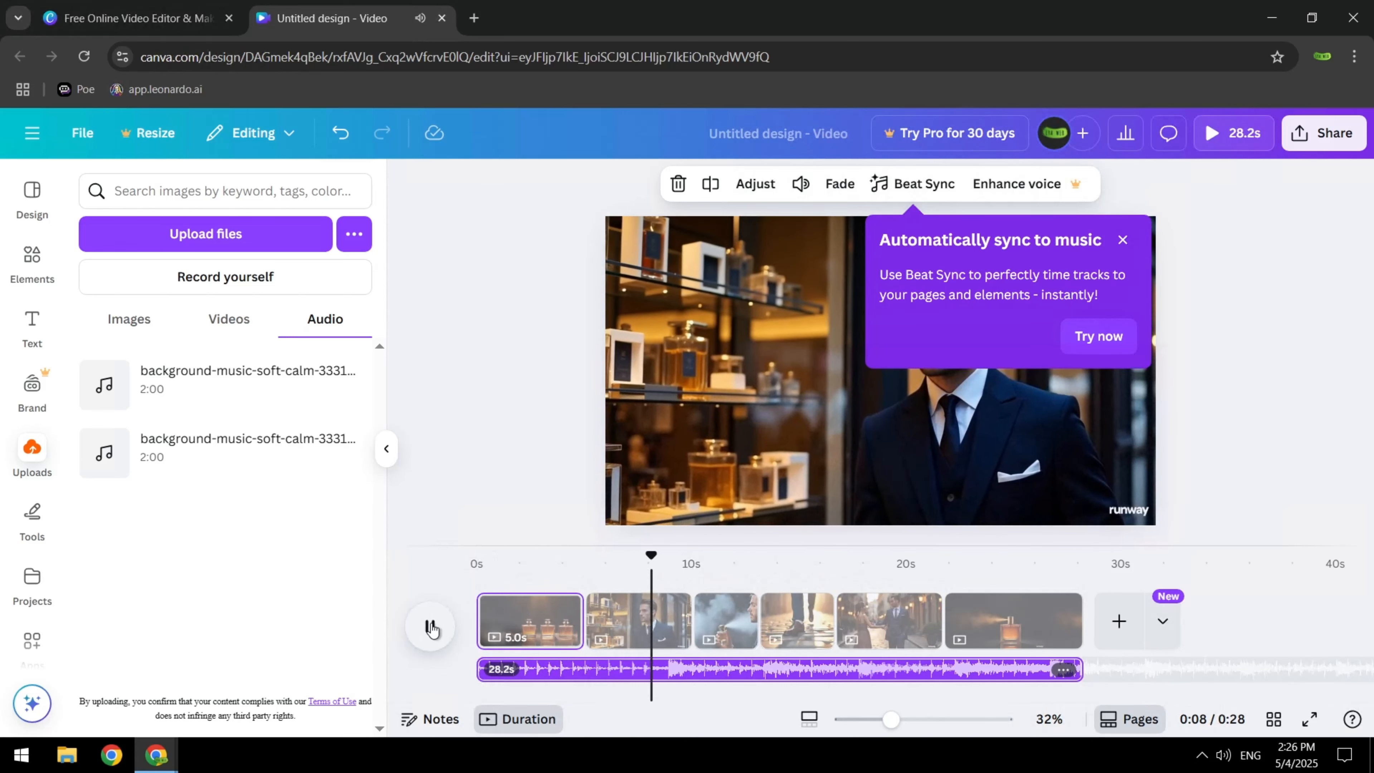
left_click(431, 628)
left_click(711, 183)
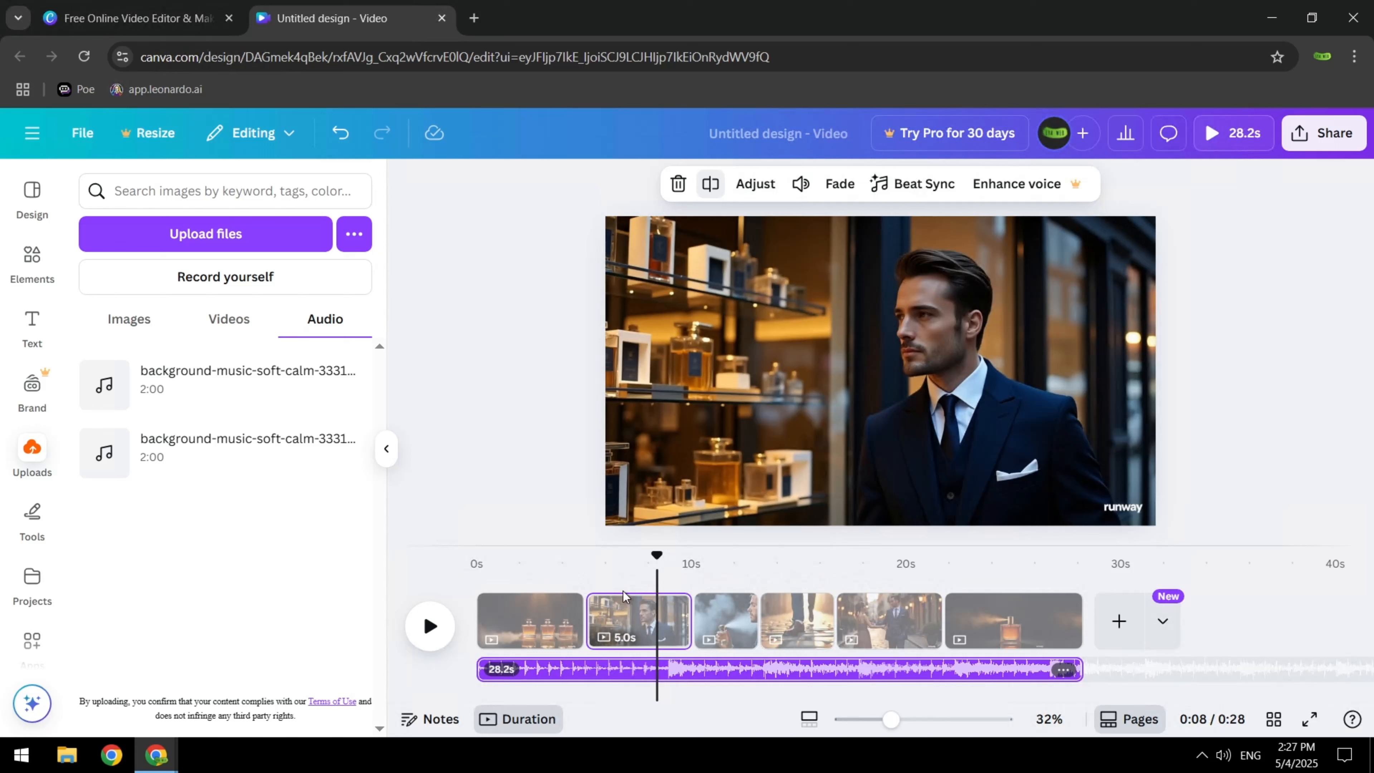
left_click(597, 672)
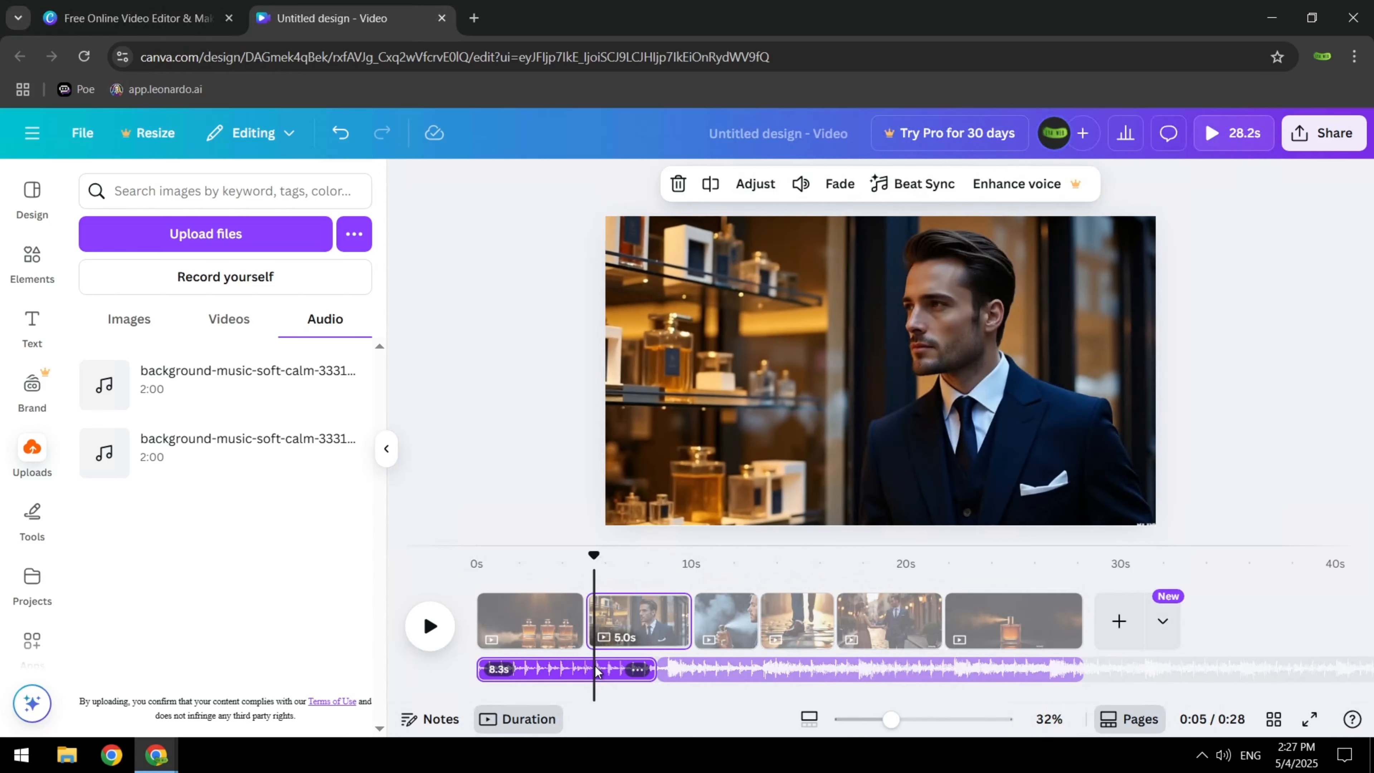
key("Delete")
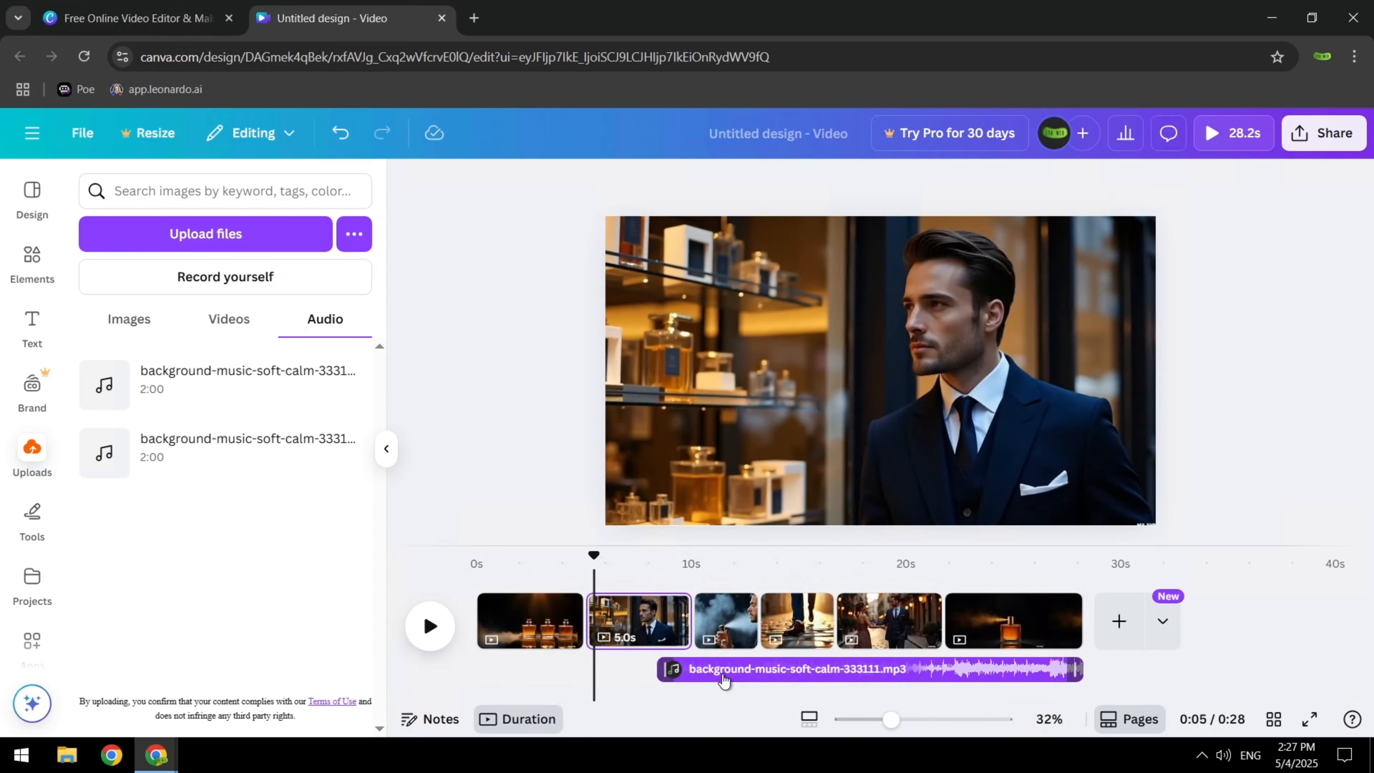
Move the remaining music to 0 s, shift its starting point and extend it to 28.2 s to match the video's end
left_click_drag(724, 680, 540, 679)
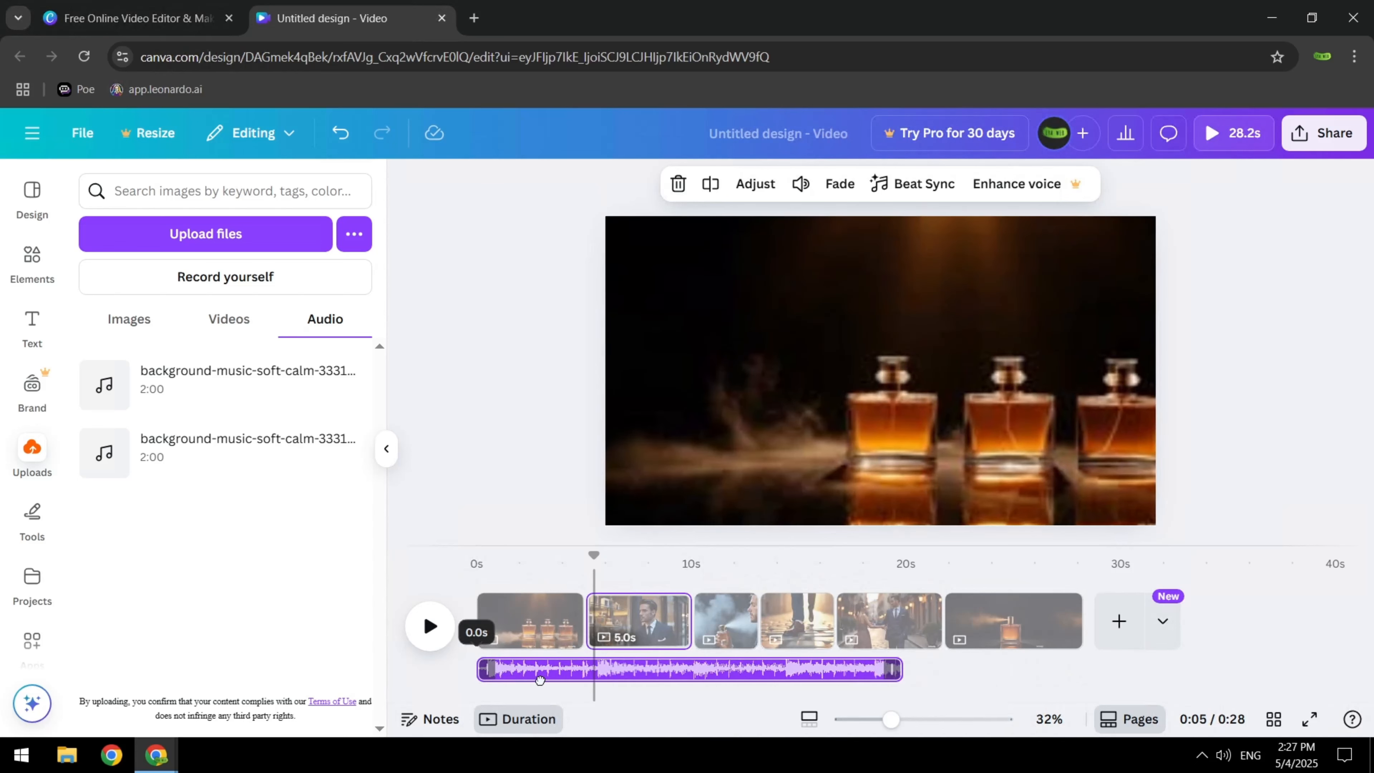
left_click_drag(894, 670, 1028, 670)
left_click_drag(705, 672, 587, 681)
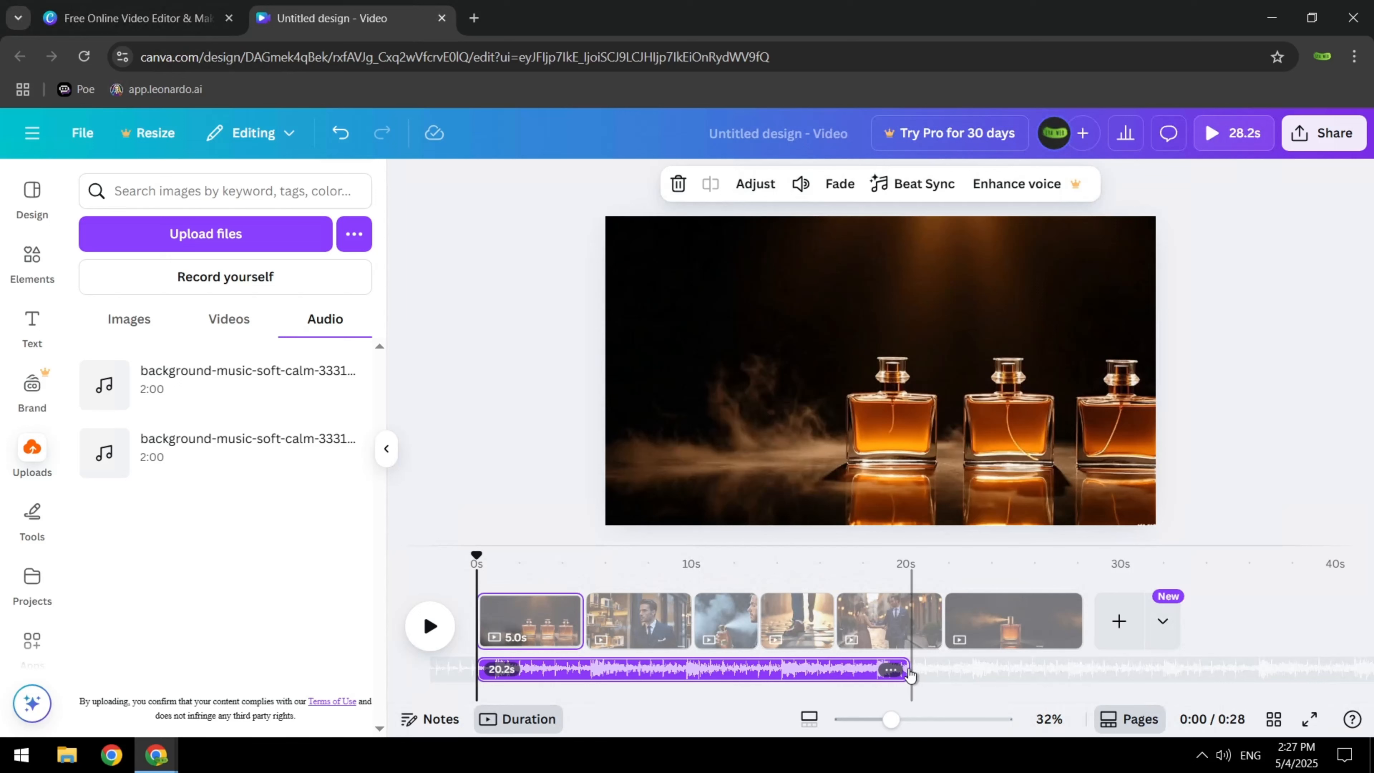
left_click_drag(924, 673, 1083, 671)
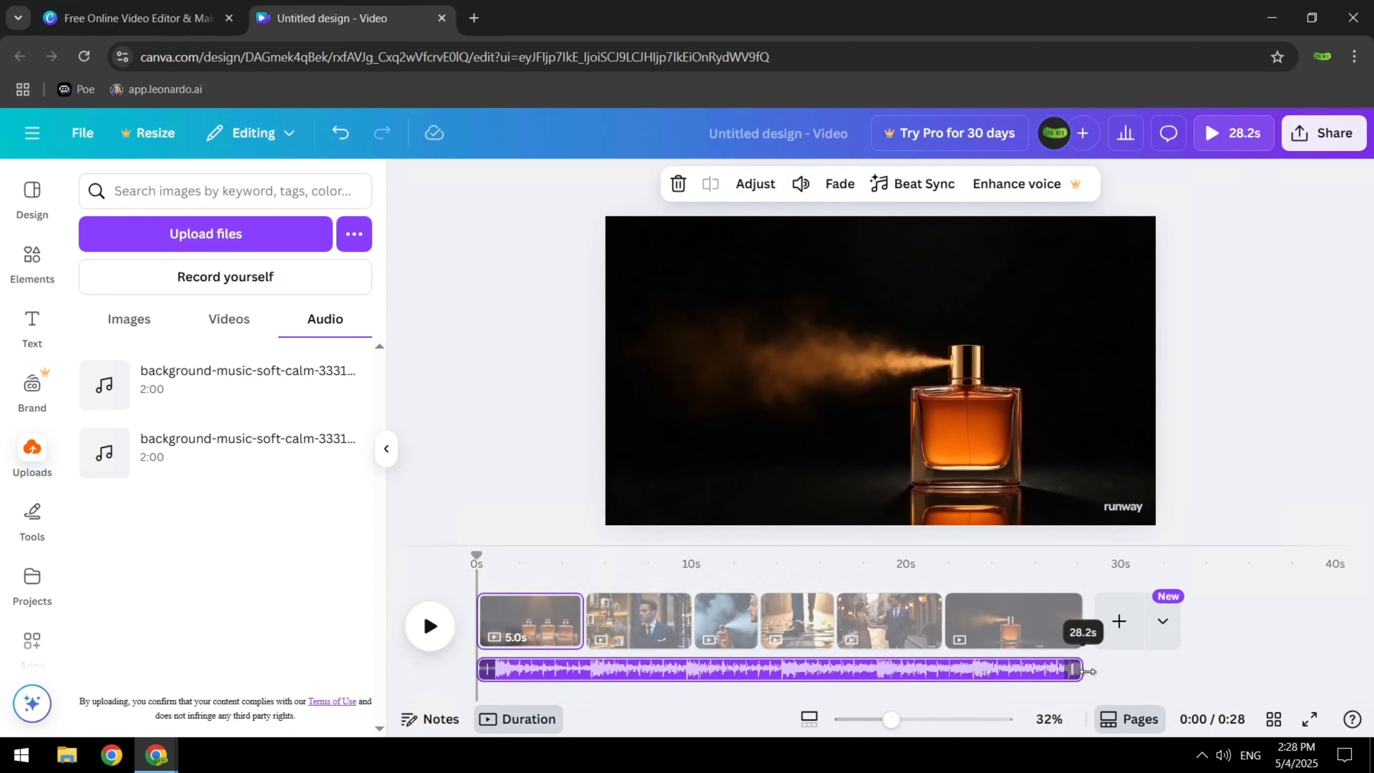
Add a text box reading "Discover Your Signature" to the three-bottle page and select its text
left_click(533, 622)
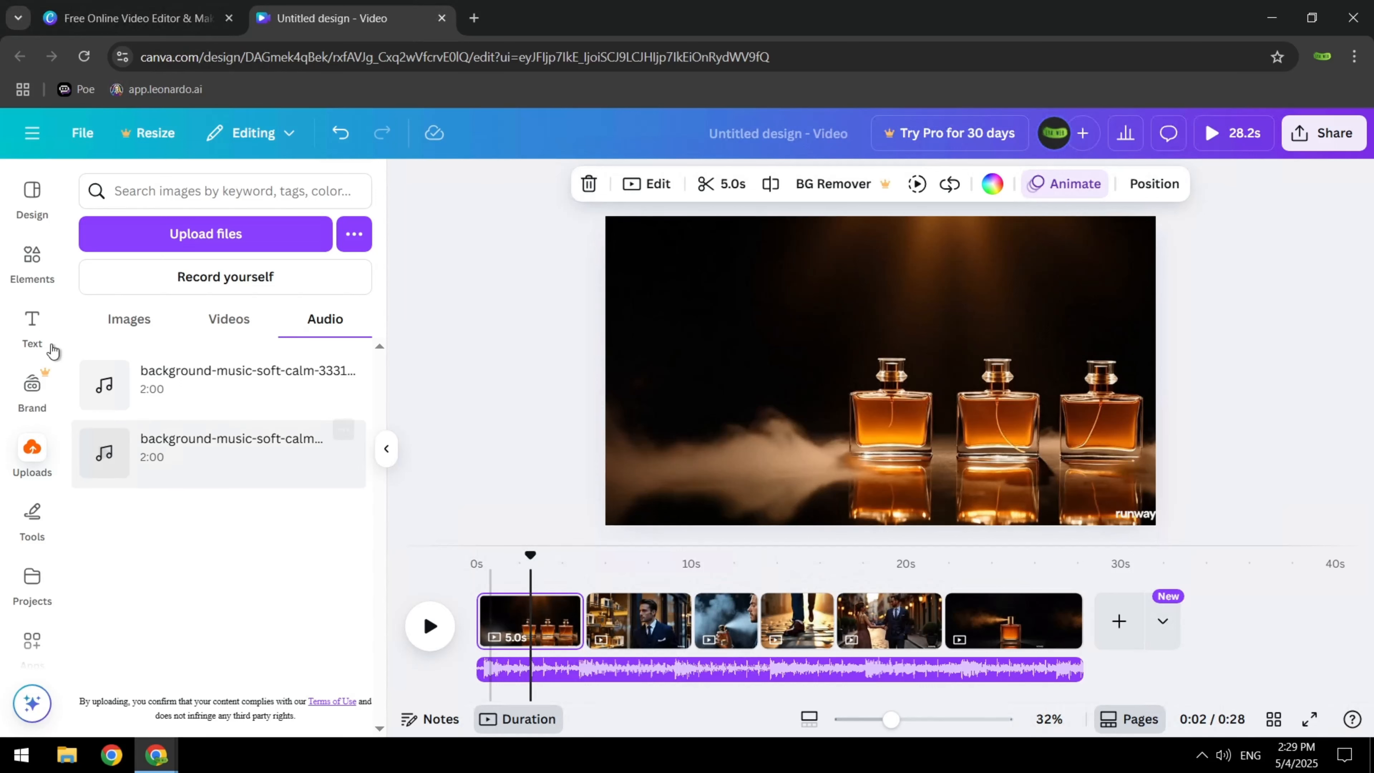
left_click(31, 324)
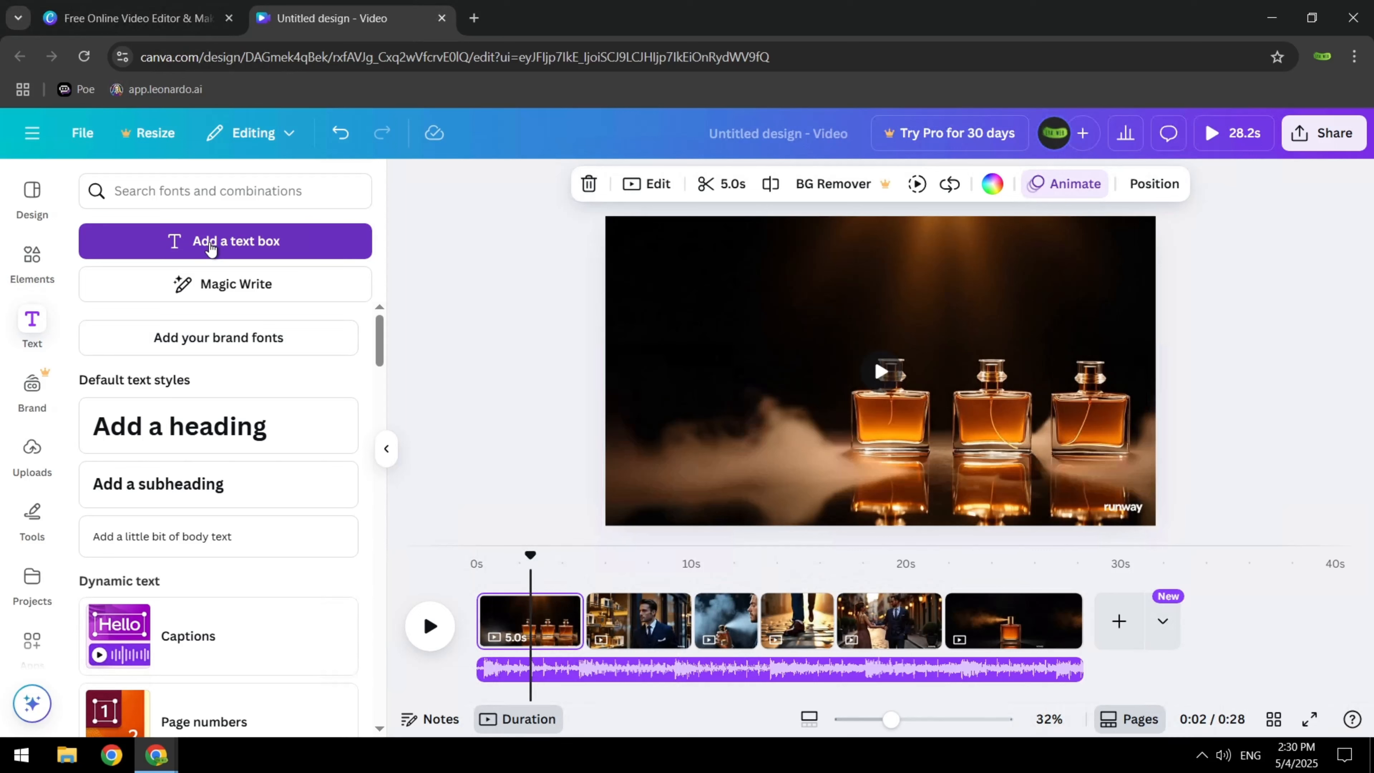
left_click(210, 242)
type("Dis")
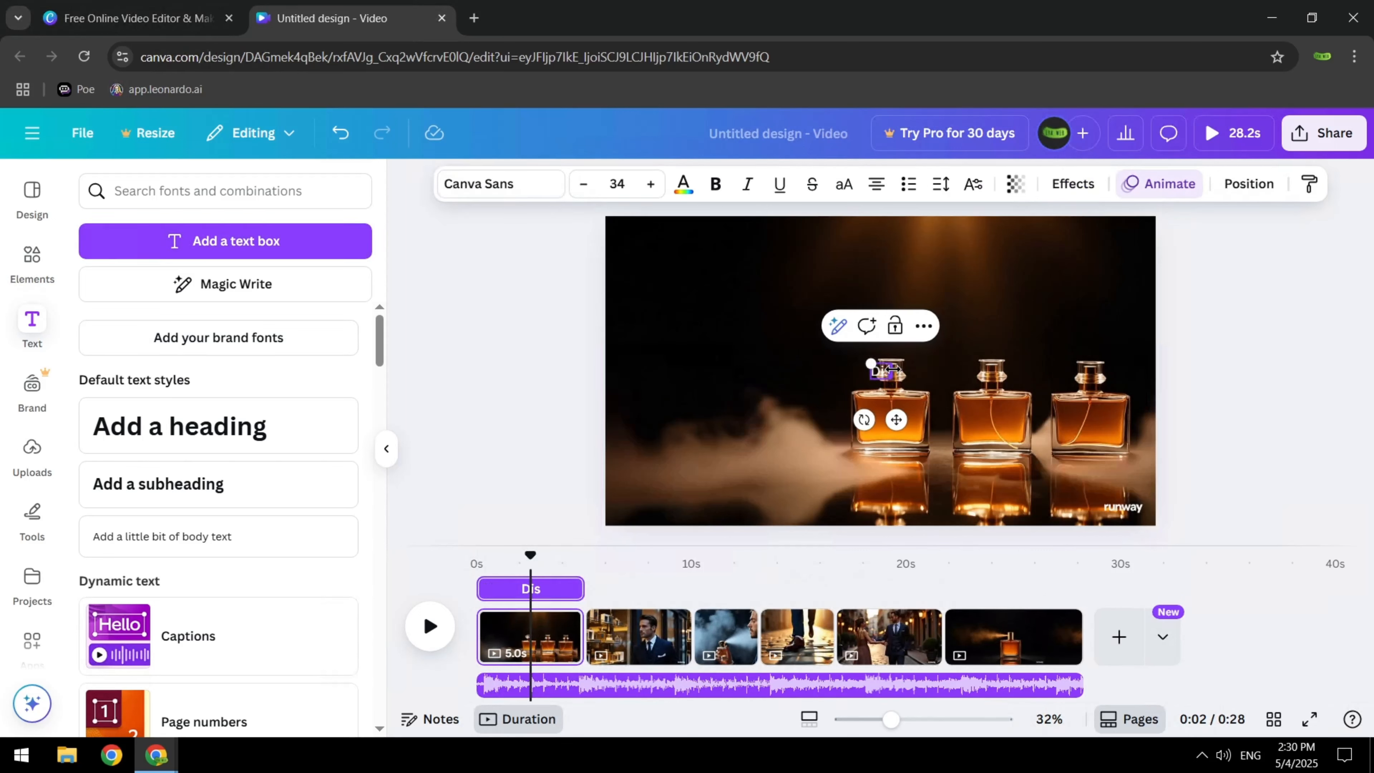
type("cover Your")
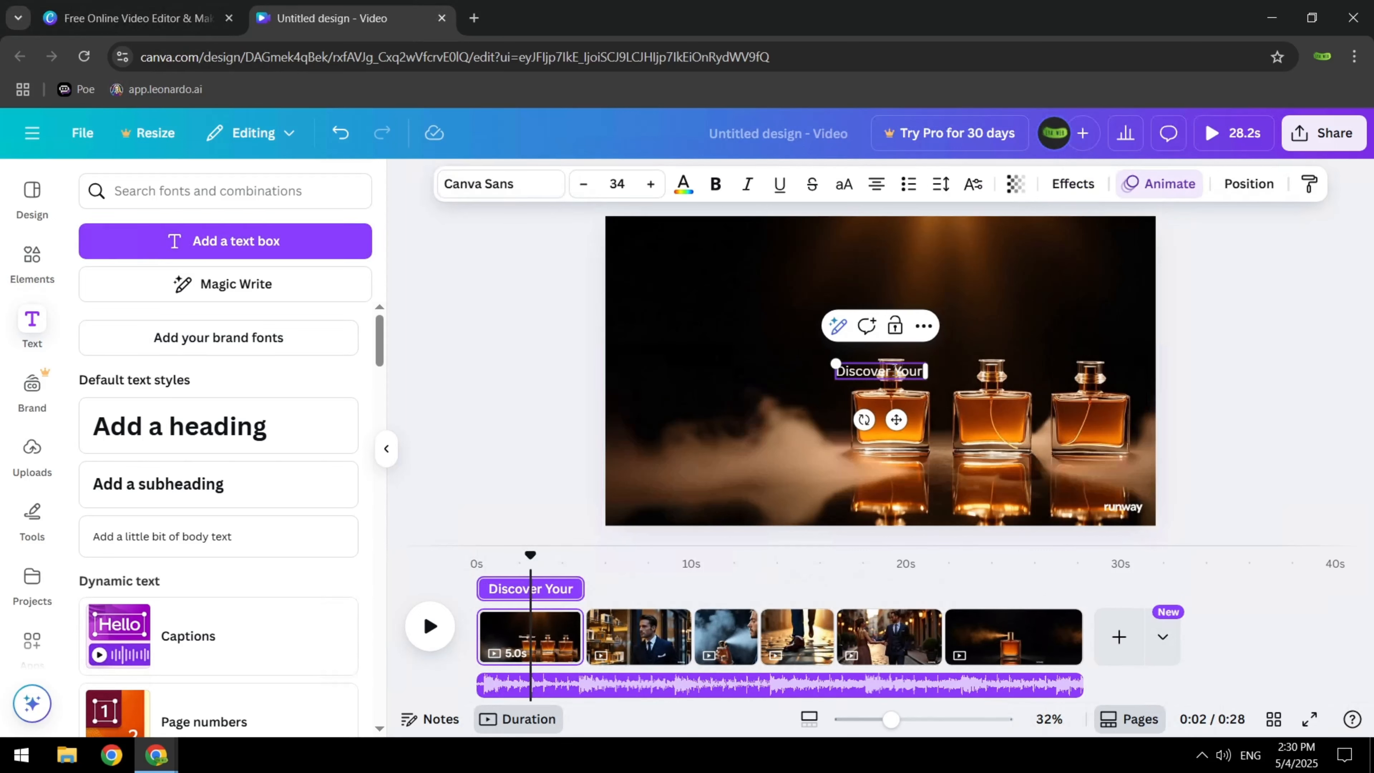
type(" Signature")
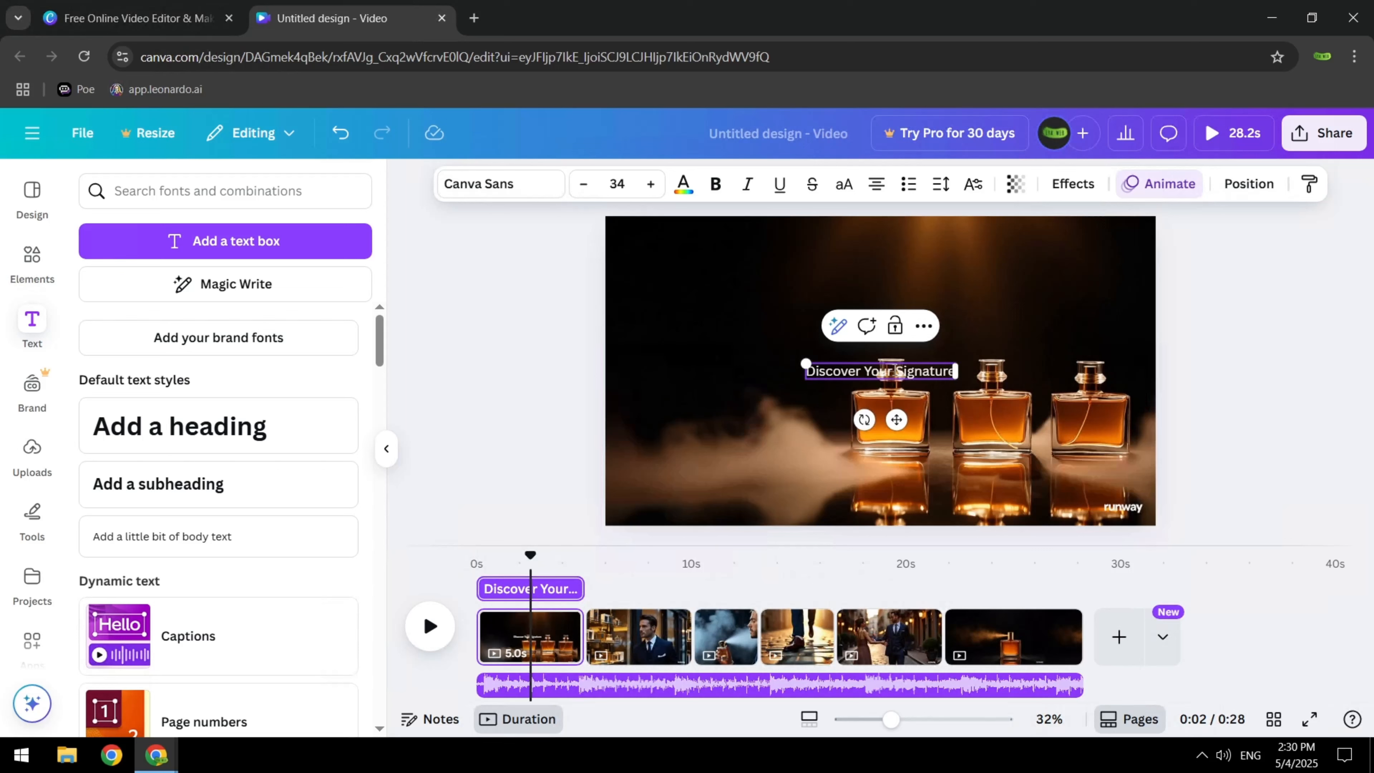
triple_click(894, 370)
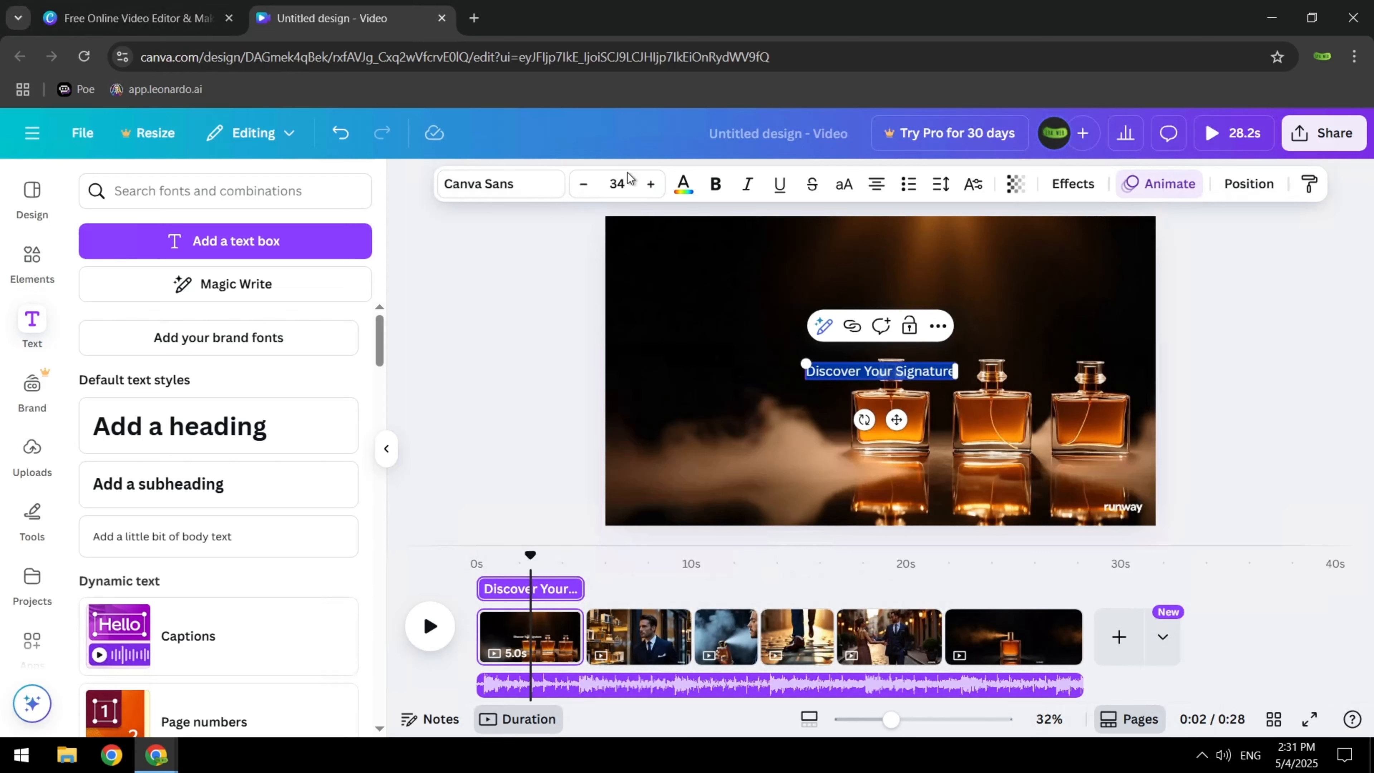
Format the "Discover Your Signature" text in Playfair Display at size 50 and move it to the upper left of the frame
left_click(619, 183)
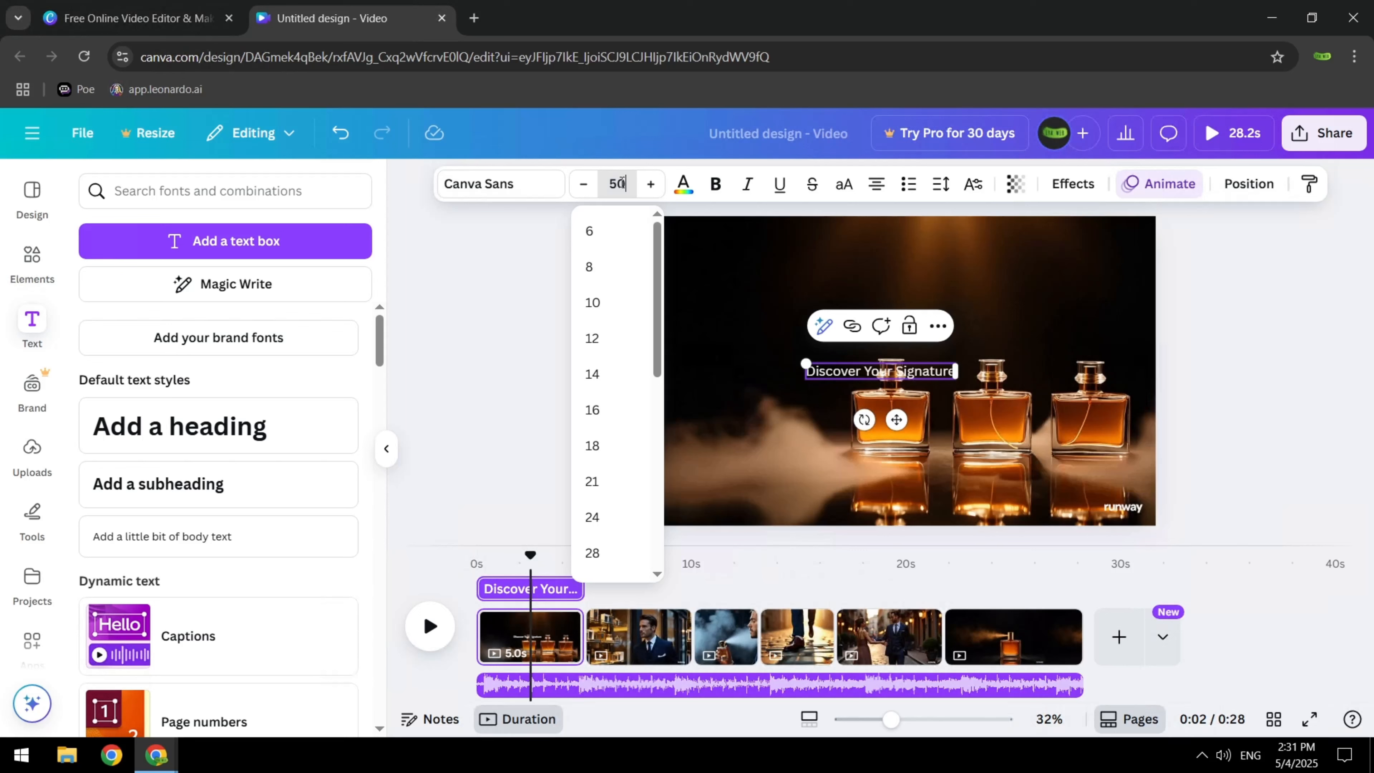
left_click(545, 187)
left_click(256, 265)
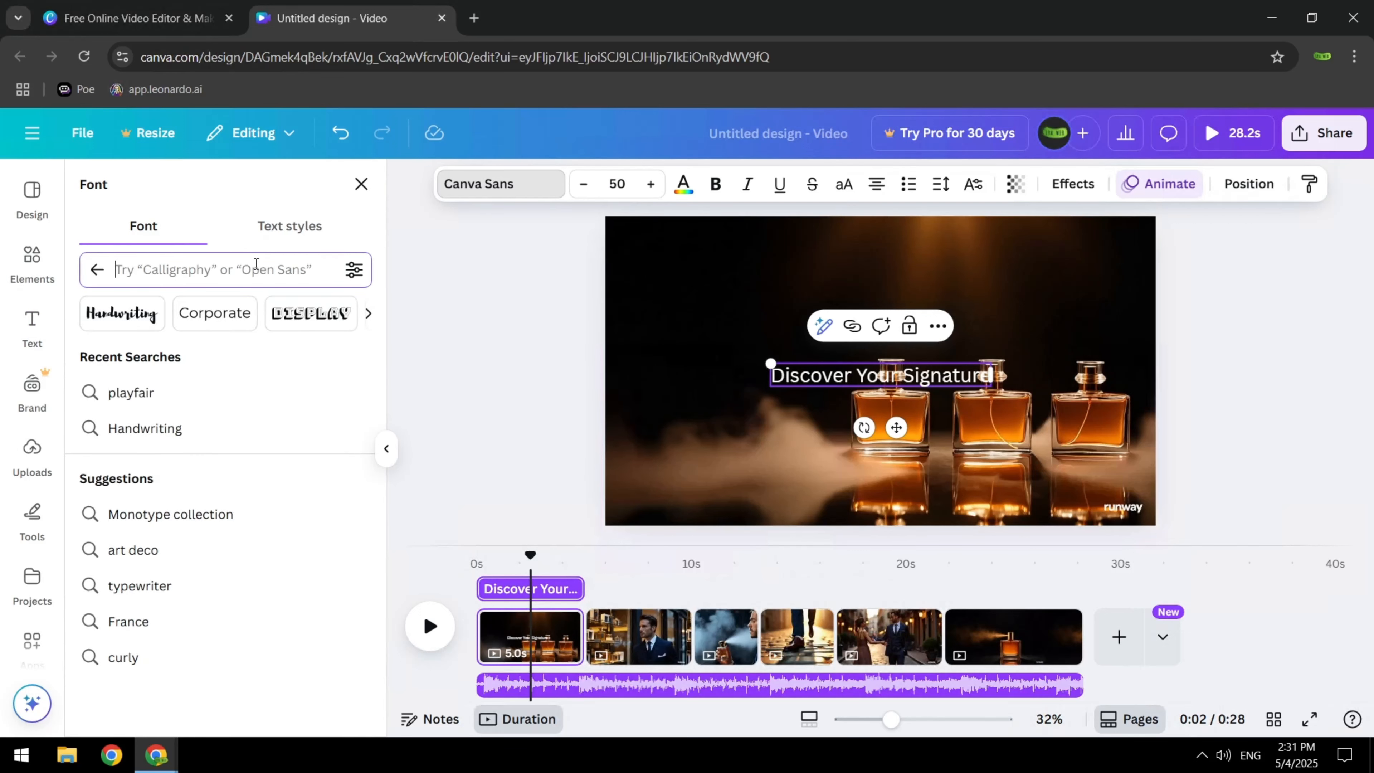
left_click(150, 391)
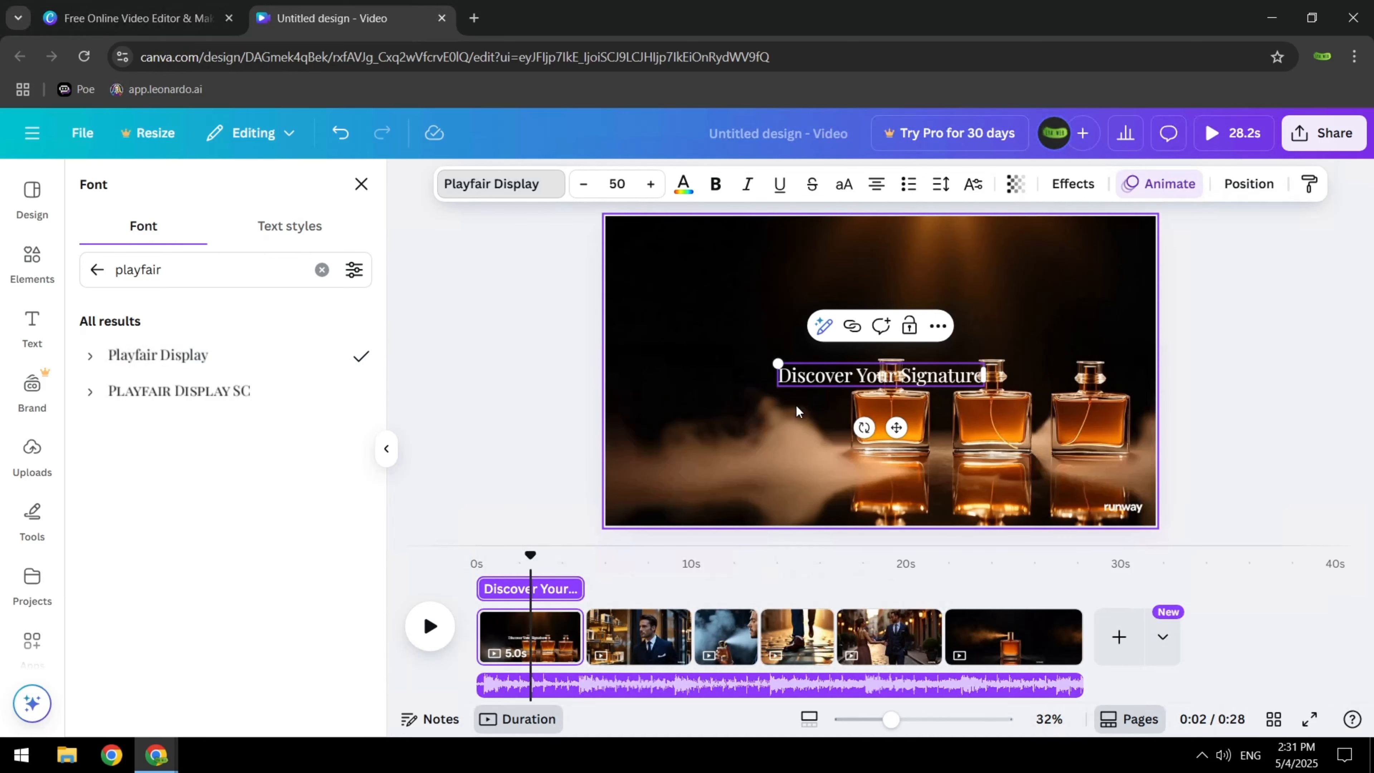
left_click(814, 402)
left_click(842, 378)
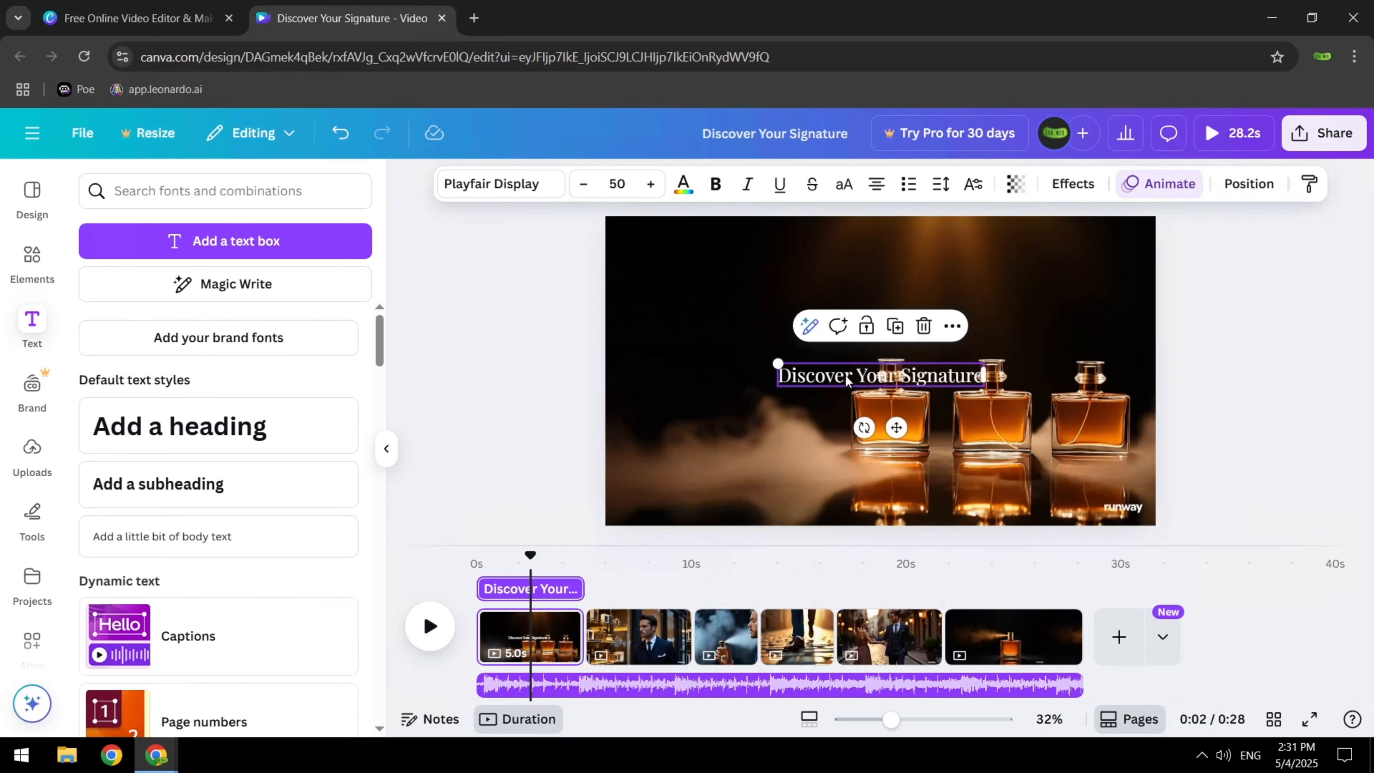
left_click_drag(828, 366, 702, 292)
Add the text "In Every Glance, a New Identity Awaits" on two lines to the second page and place it at the frame's lower left
left_click(663, 575)
left_click(636, 574)
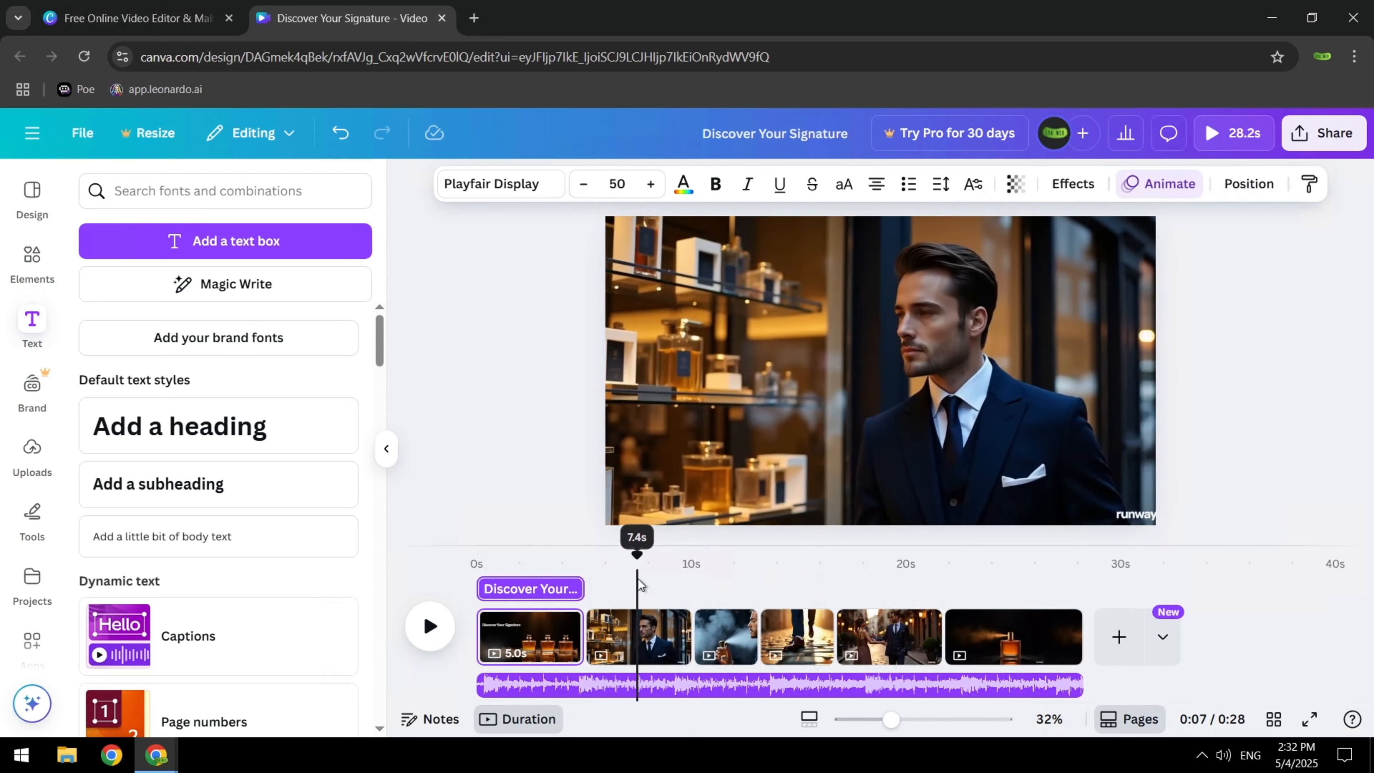
left_click(227, 241)
type("In")
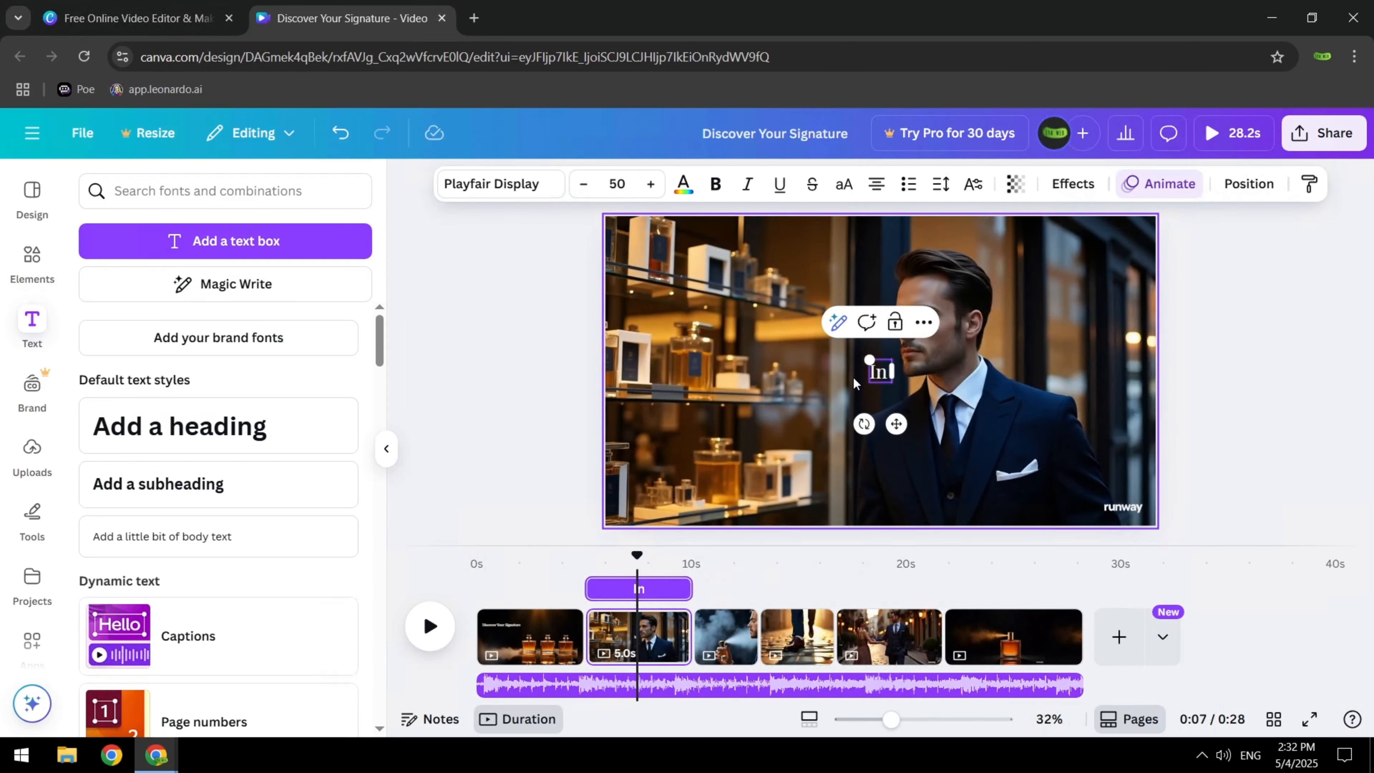
type(" Every Glance,")
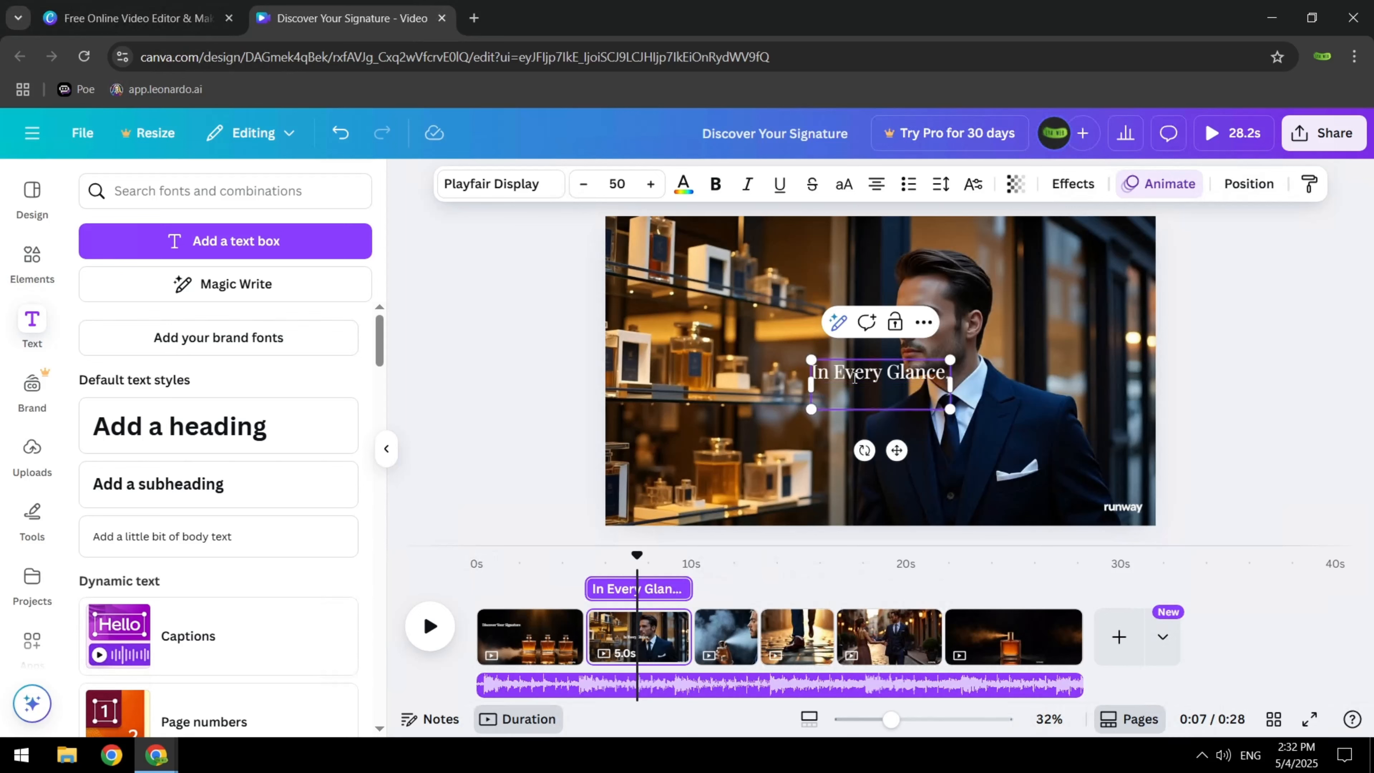
type(" a New Identity Awaits")
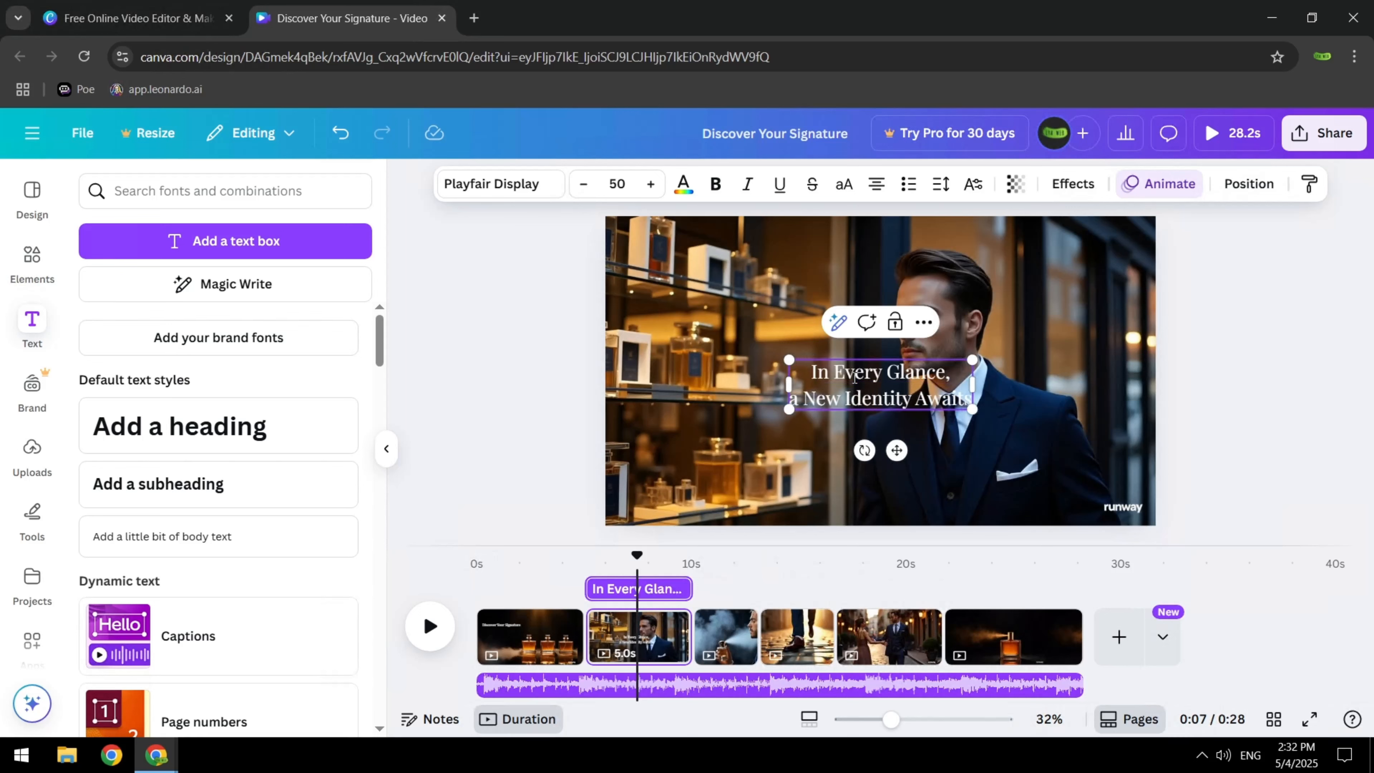
left_click(920, 444)
left_click_drag(898, 388, 745, 473)
Add the text "Unleash Your Essence With a Single Spray" to the perfume-spraying page and place it at the frame's upper left
left_click_drag(637, 554, 737, 579)
left_click(228, 241)
type("U")
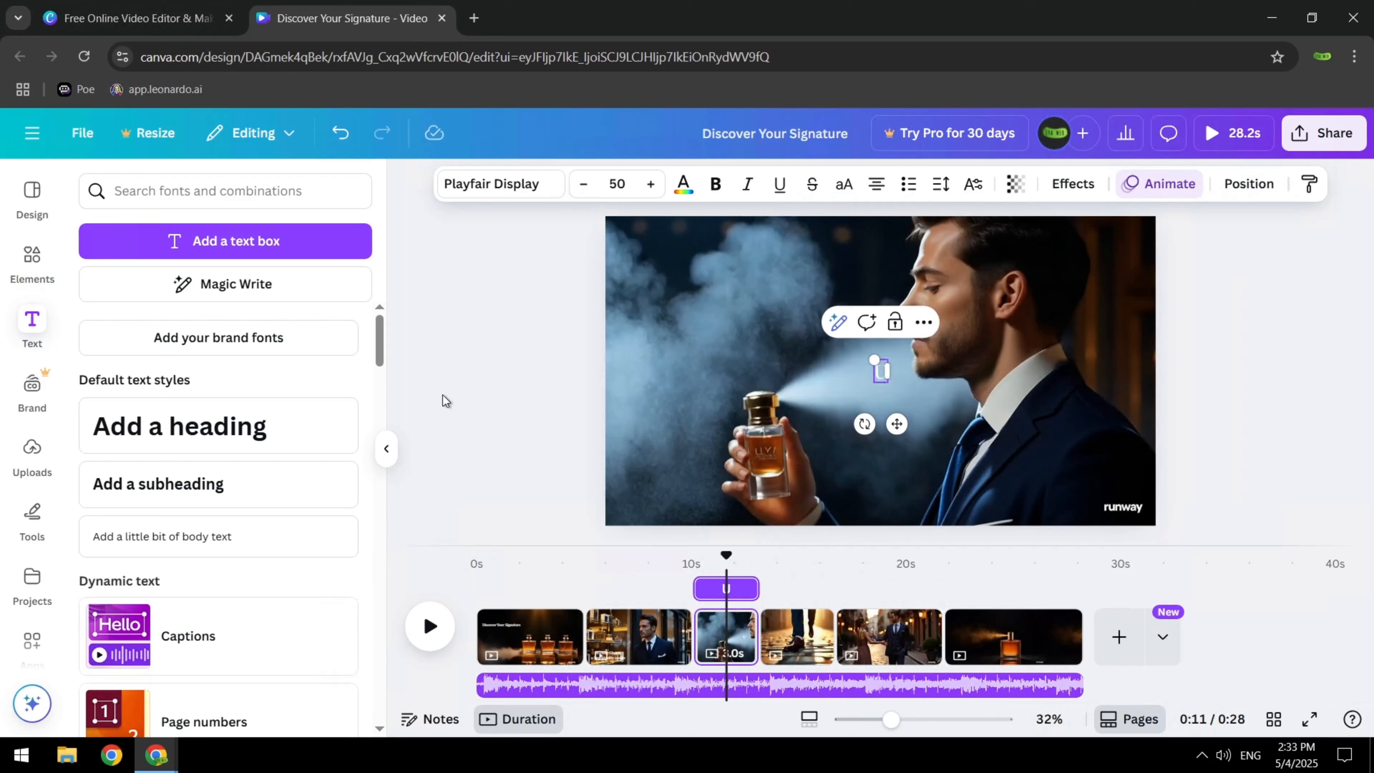
type("nleash Your Essence With a Single Spray")
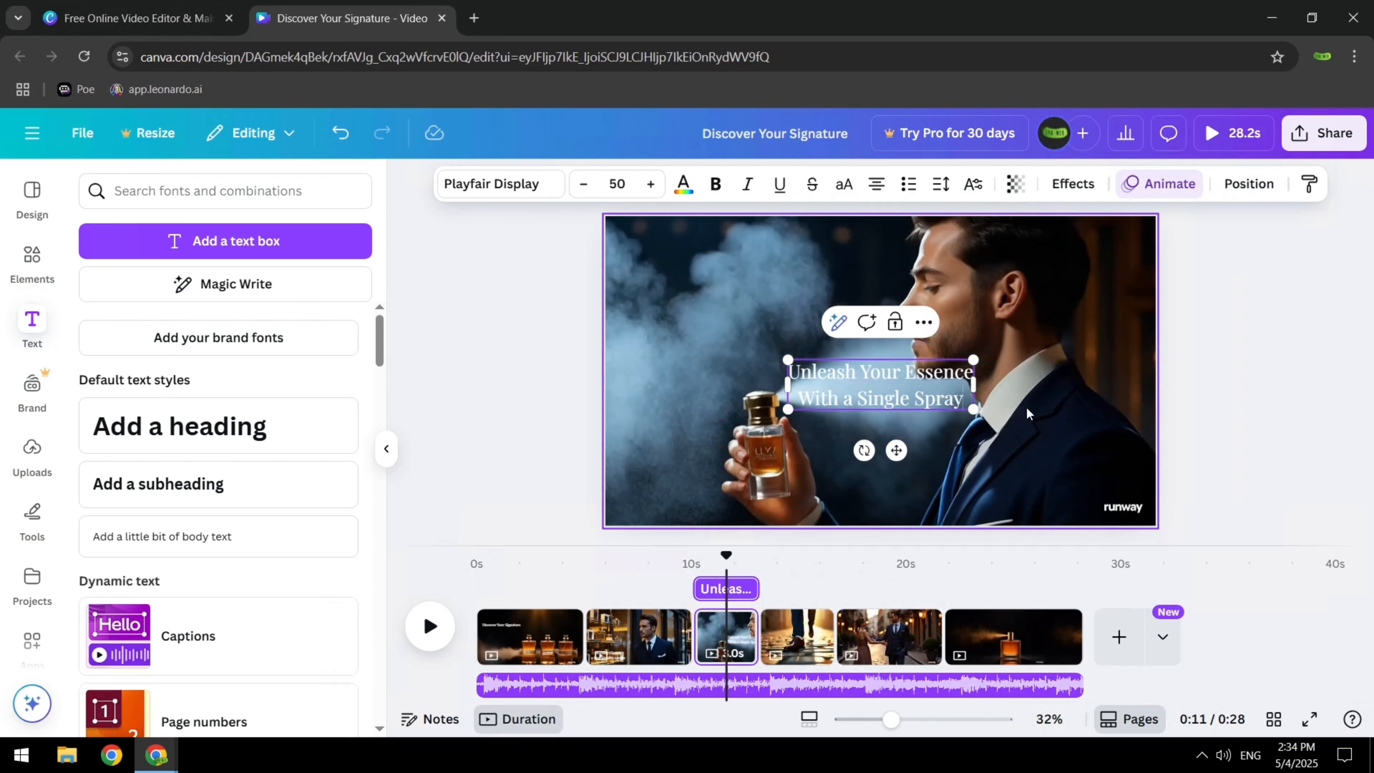
left_click_drag(853, 396, 702, 285)
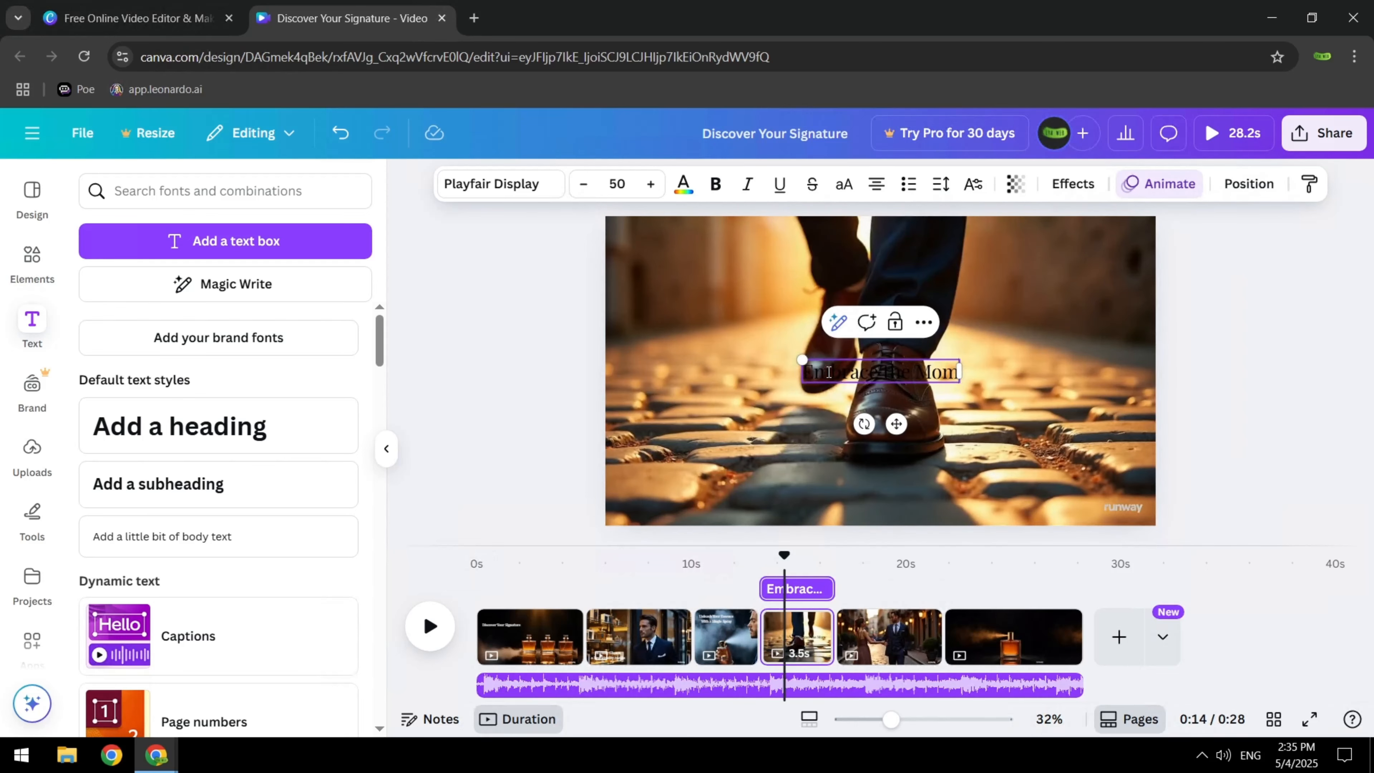
Add white "Embrace the Moment" text to the walking-shoes page and place it near the bottom of the frame
key("ctrl+a")
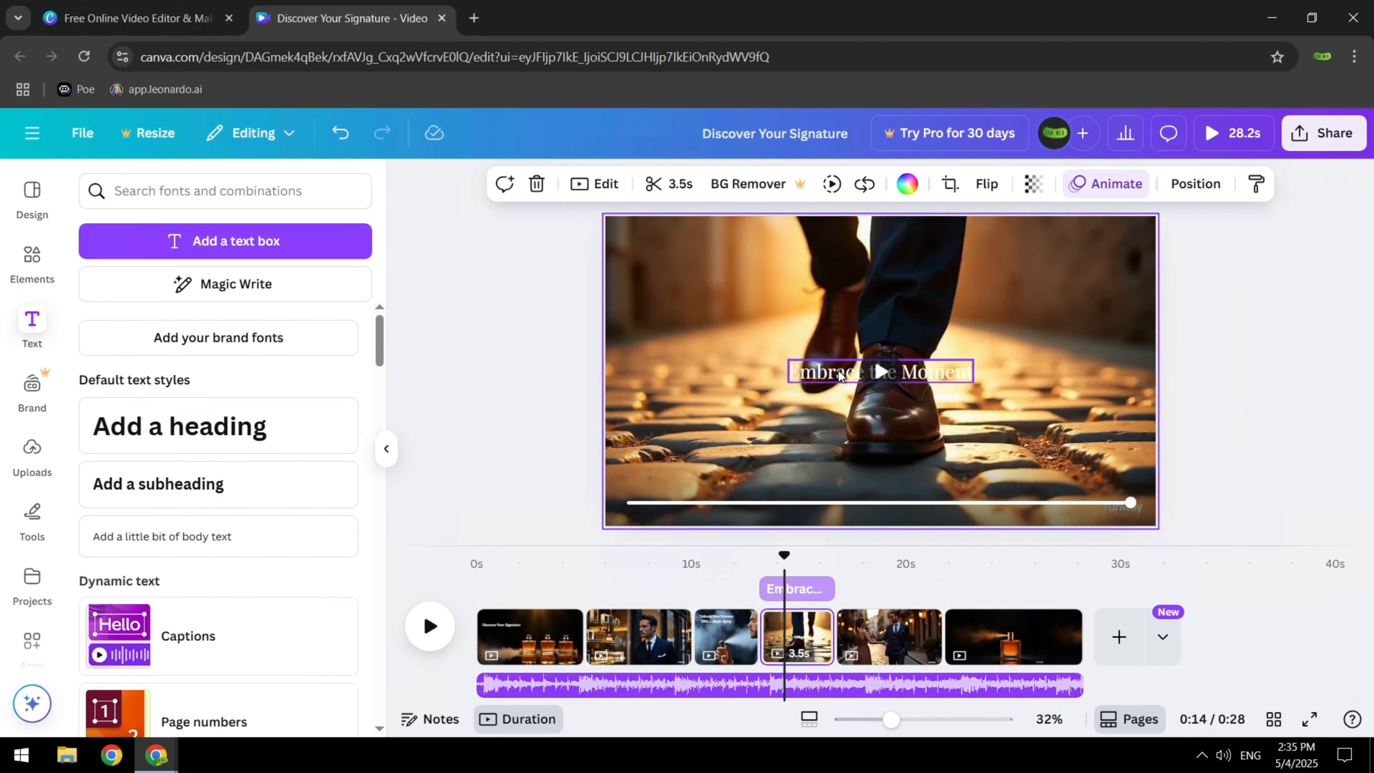
left_click_drag(746, 372, 783, 492)
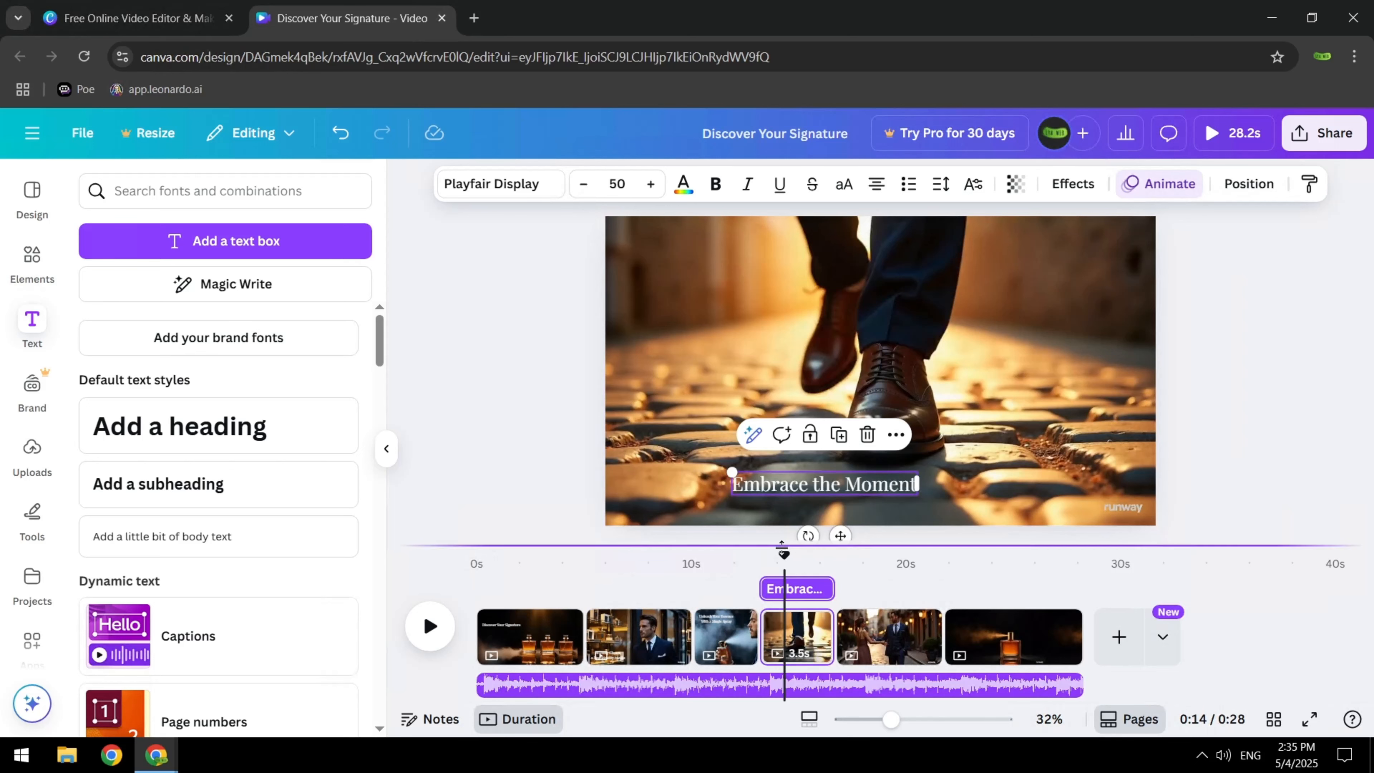
Add the text "Let Your Scent Connect" to the couple page at about 19 s and place it at the frame's lower left
left_click_drag(784, 555, 896, 580)
left_click(242, 251)
type("Let Your Scent Connect")
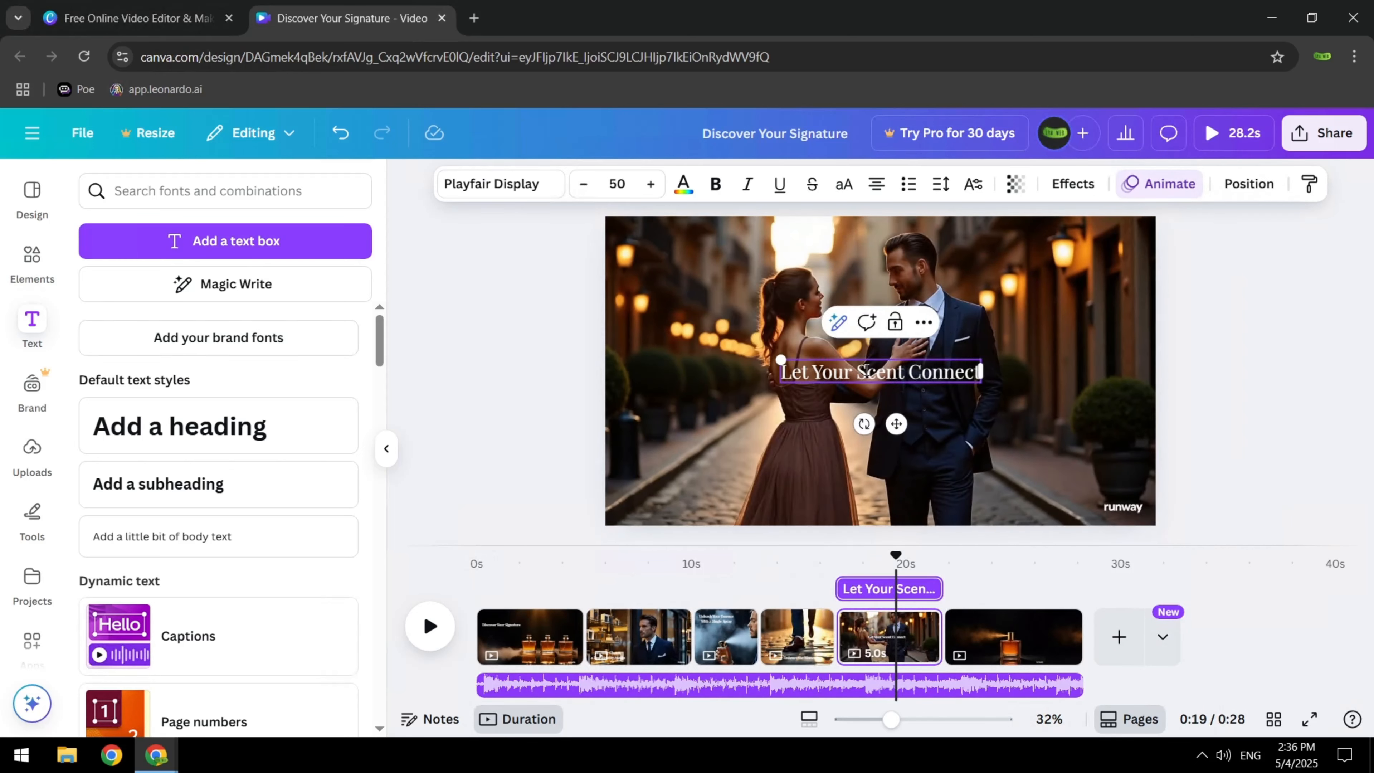
left_click_drag(865, 369, 698, 485)
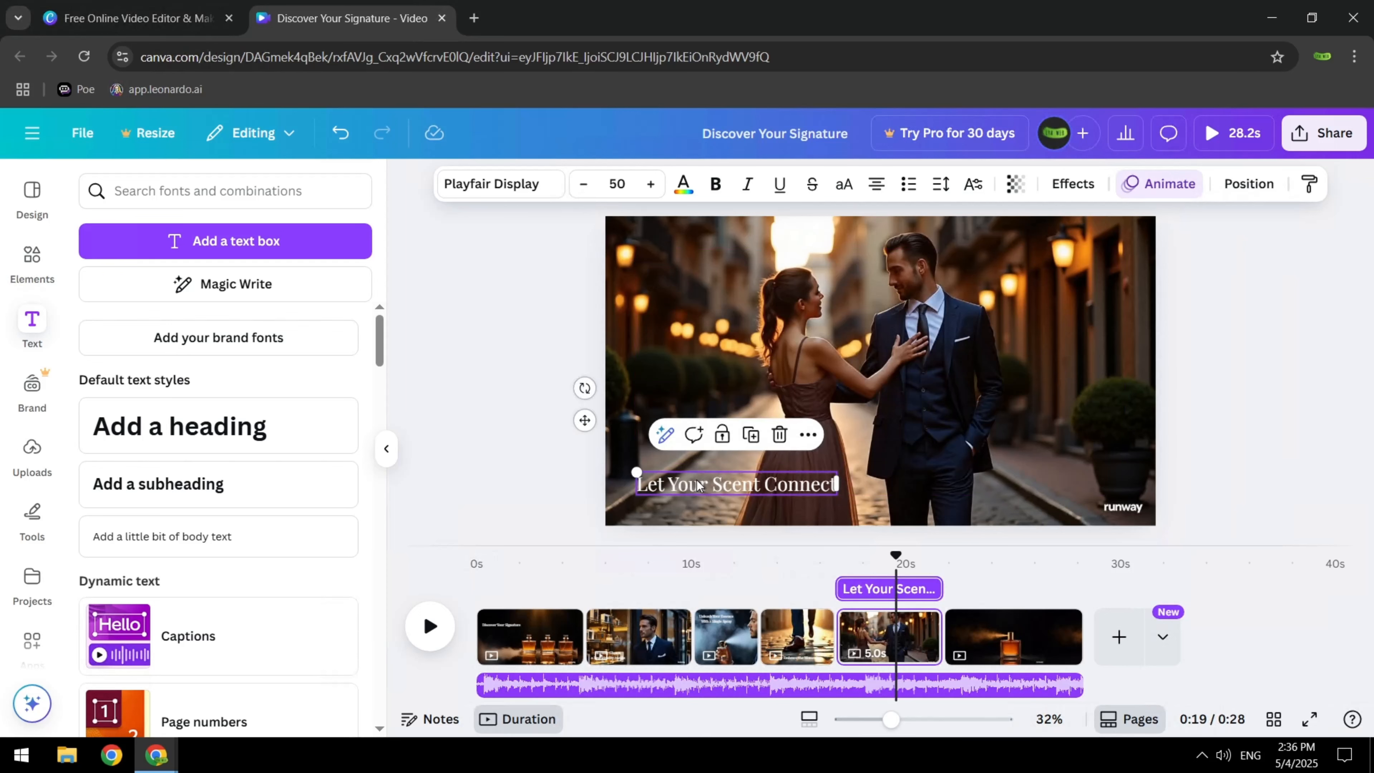
Add the two-line text "LYAWeb" and "Your Essence, Your Story" to the last page and centre it above the bottle
left_click_drag(896, 557, 1021, 563)
left_click(238, 246)
type("LYAWeb")
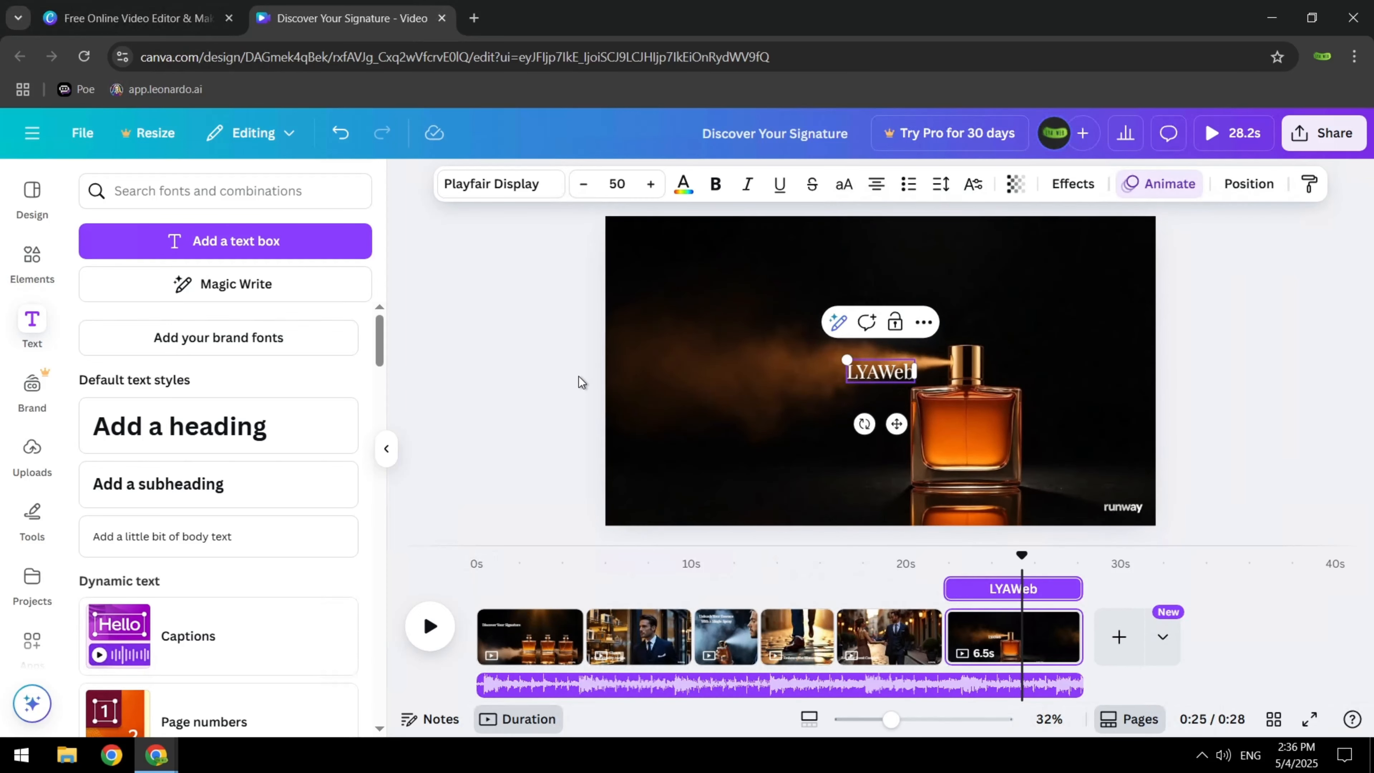
key("Return")
type("ssence, Your Story")
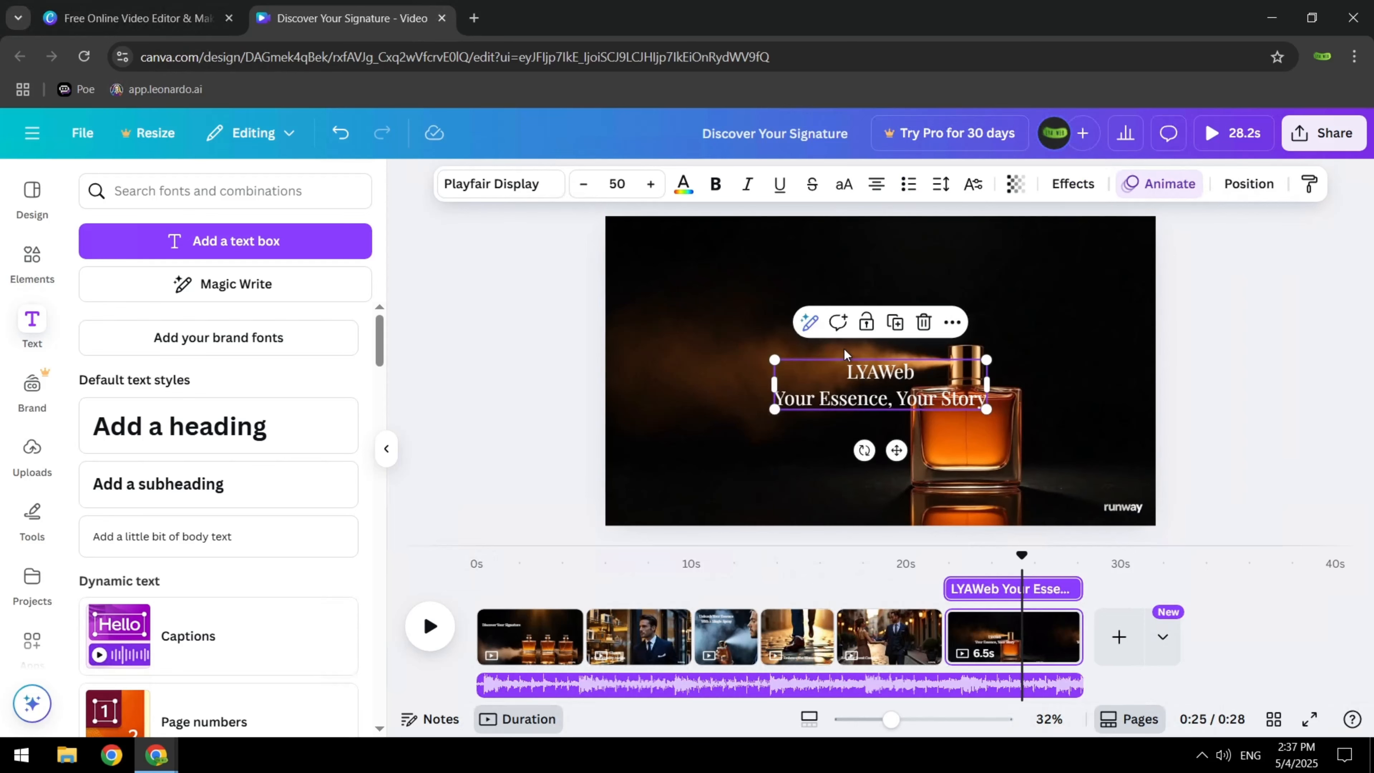
left_click_drag(850, 388, 929, 299)
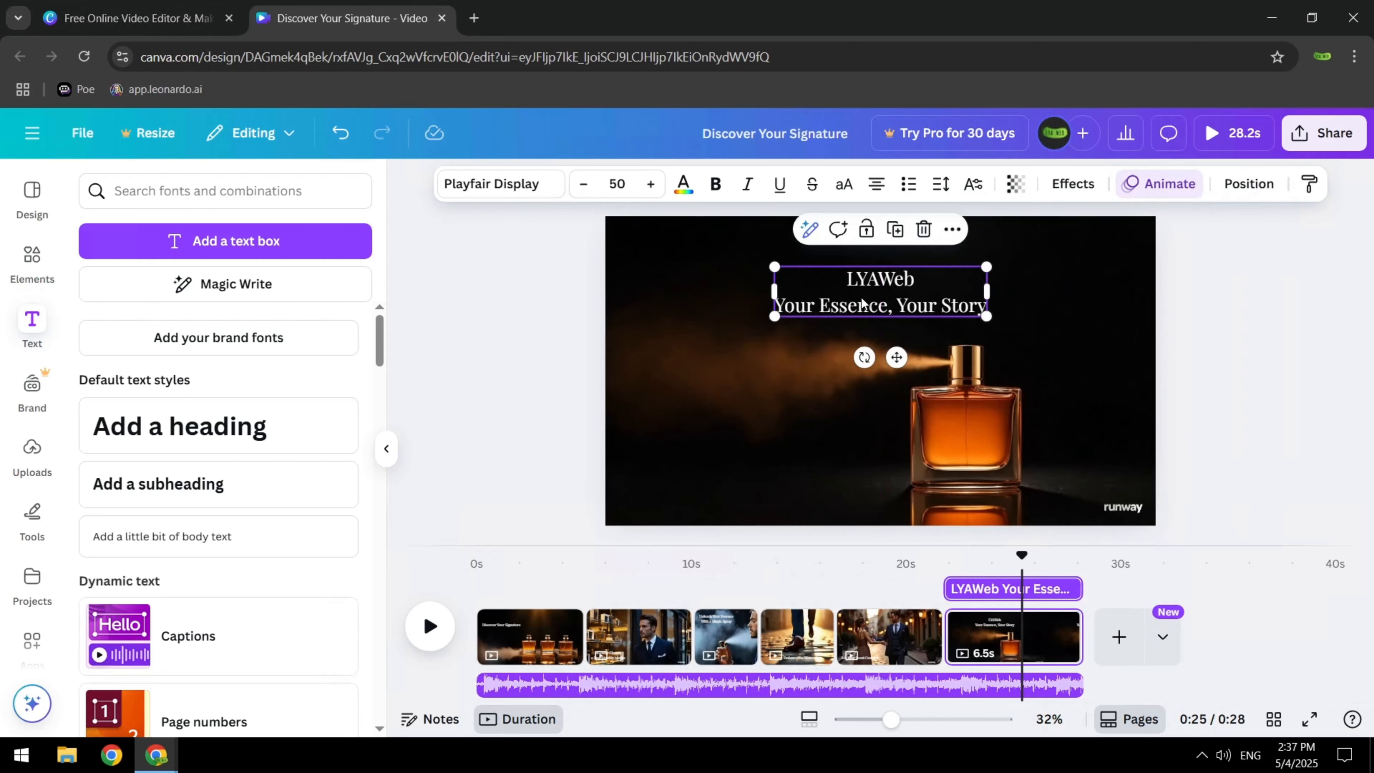
Animate the "Discover Your Signature" text on the first page
left_click(487, 624)
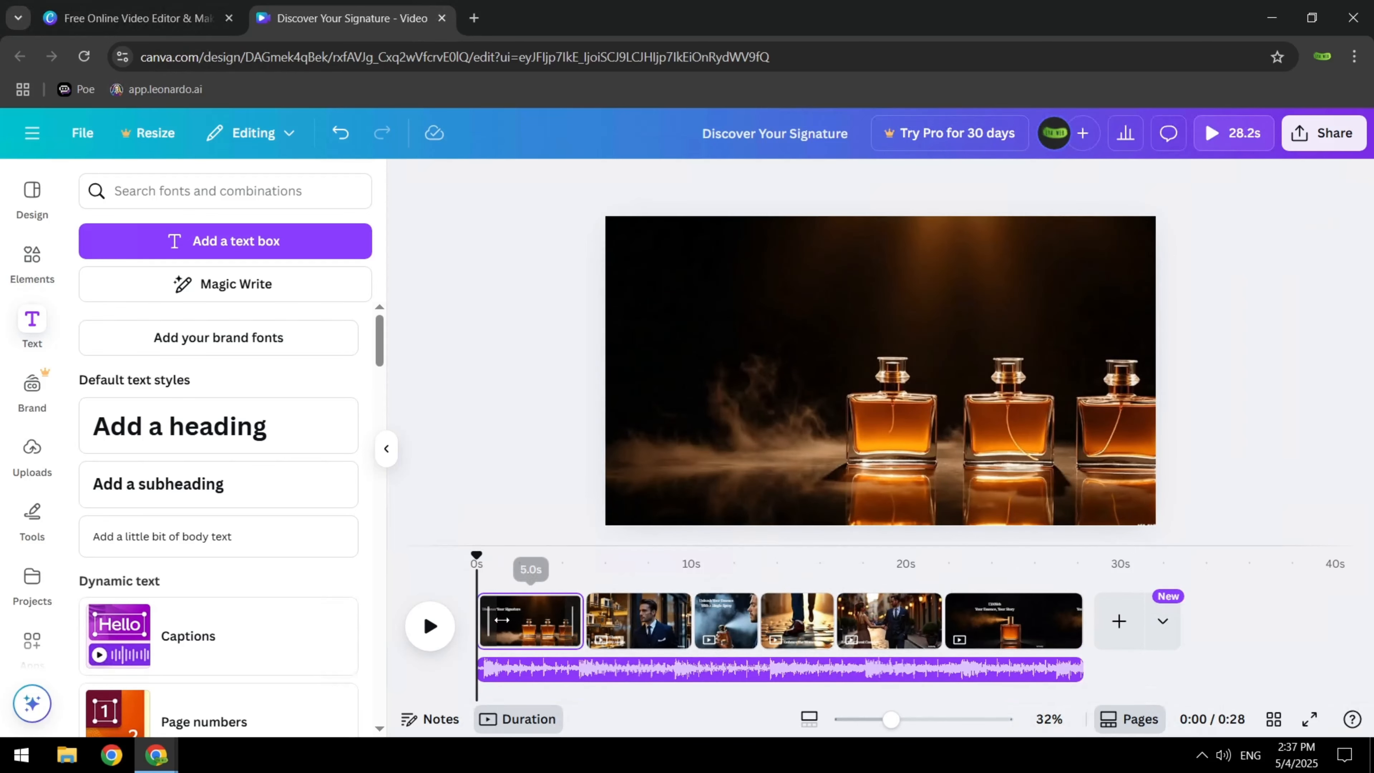
left_click_drag(475, 554, 506, 554)
left_click(769, 306)
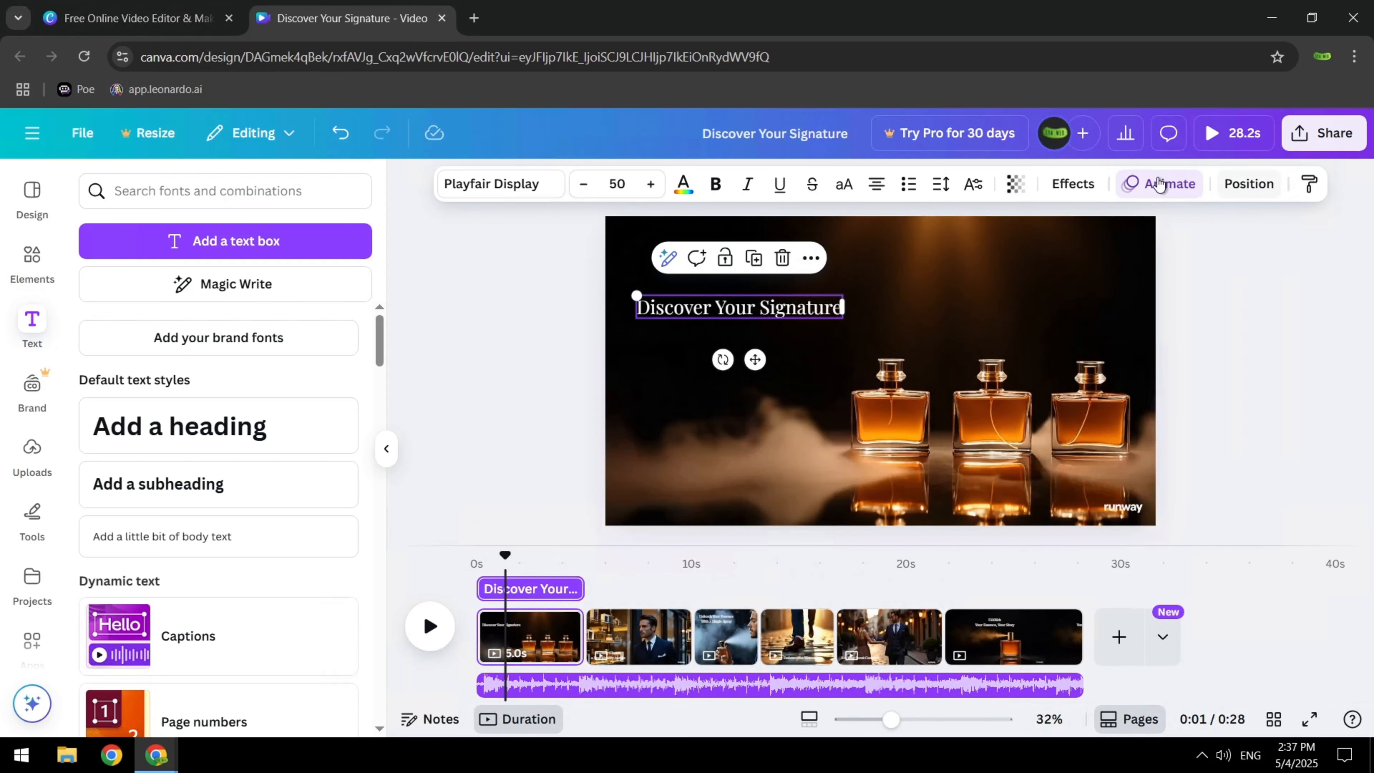
left_click(1158, 182)
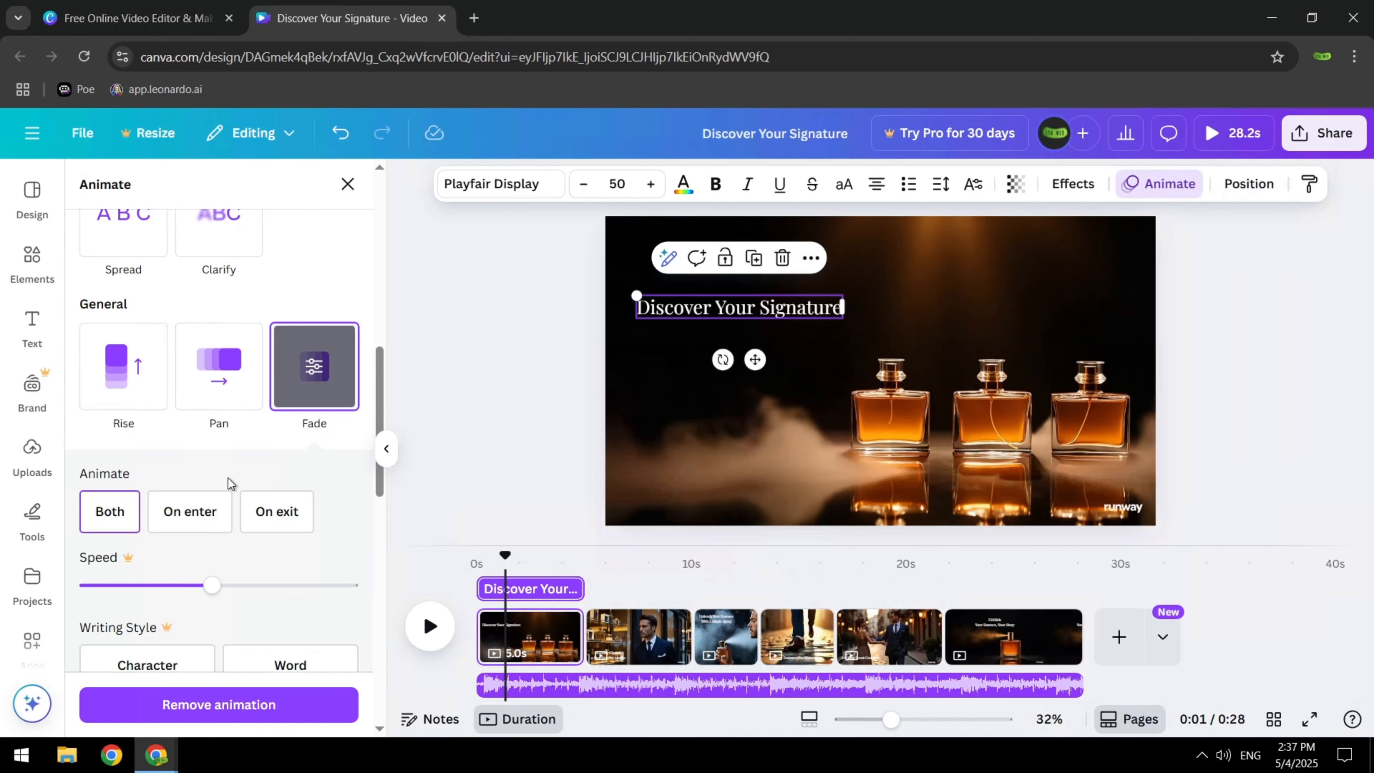
scroll(227, 482, "up", 10)
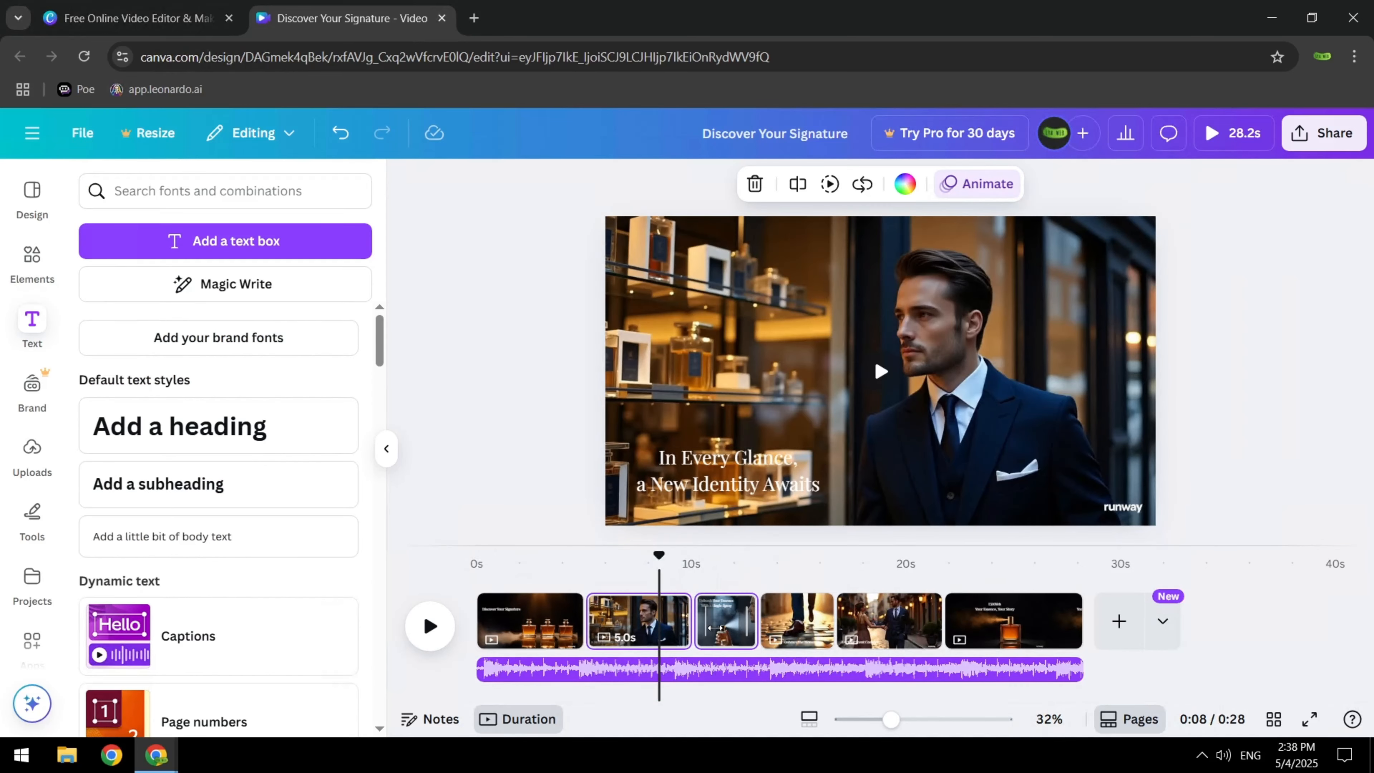
Apply the Ascend animation to the "In Every Glance, a New Identity Awaits" text on both enter and exit
left_click(630, 617)
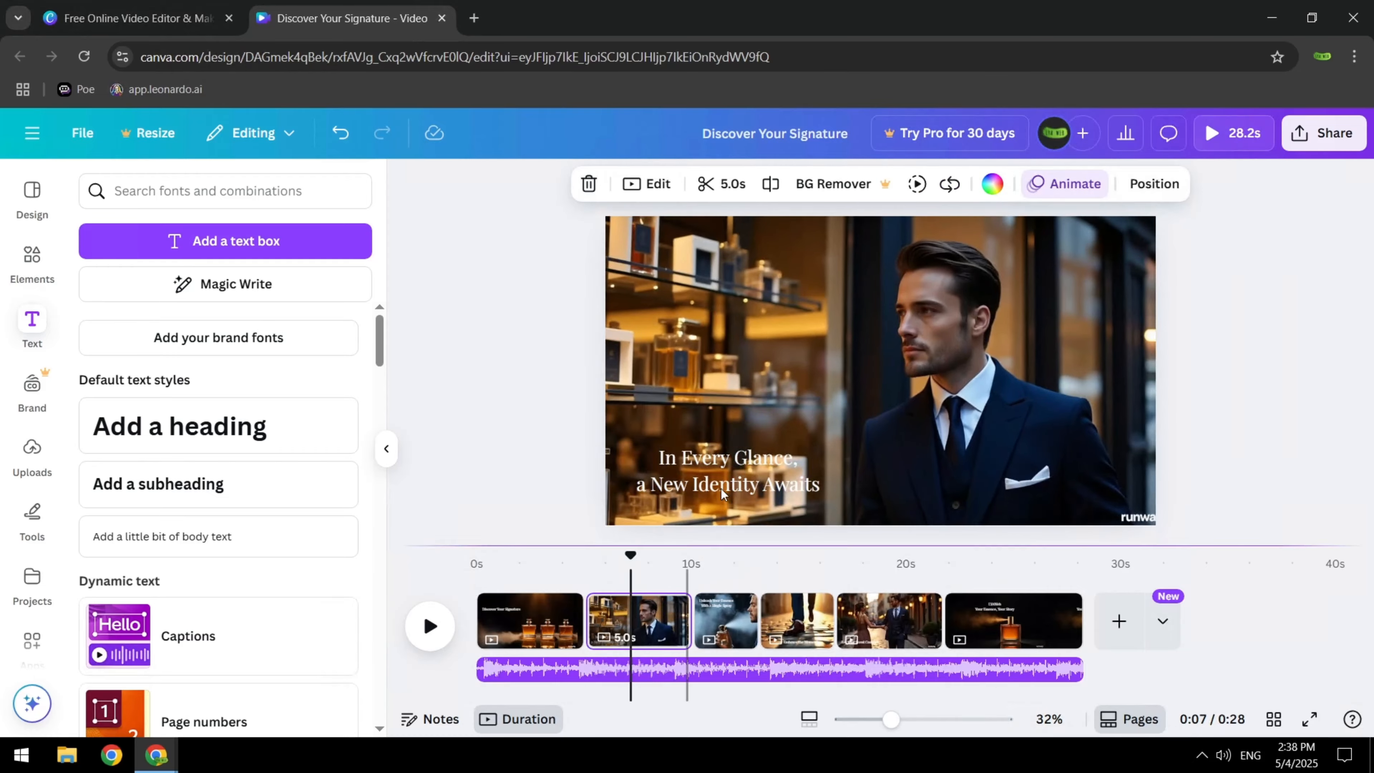
left_click(736, 470)
left_click(1158, 183)
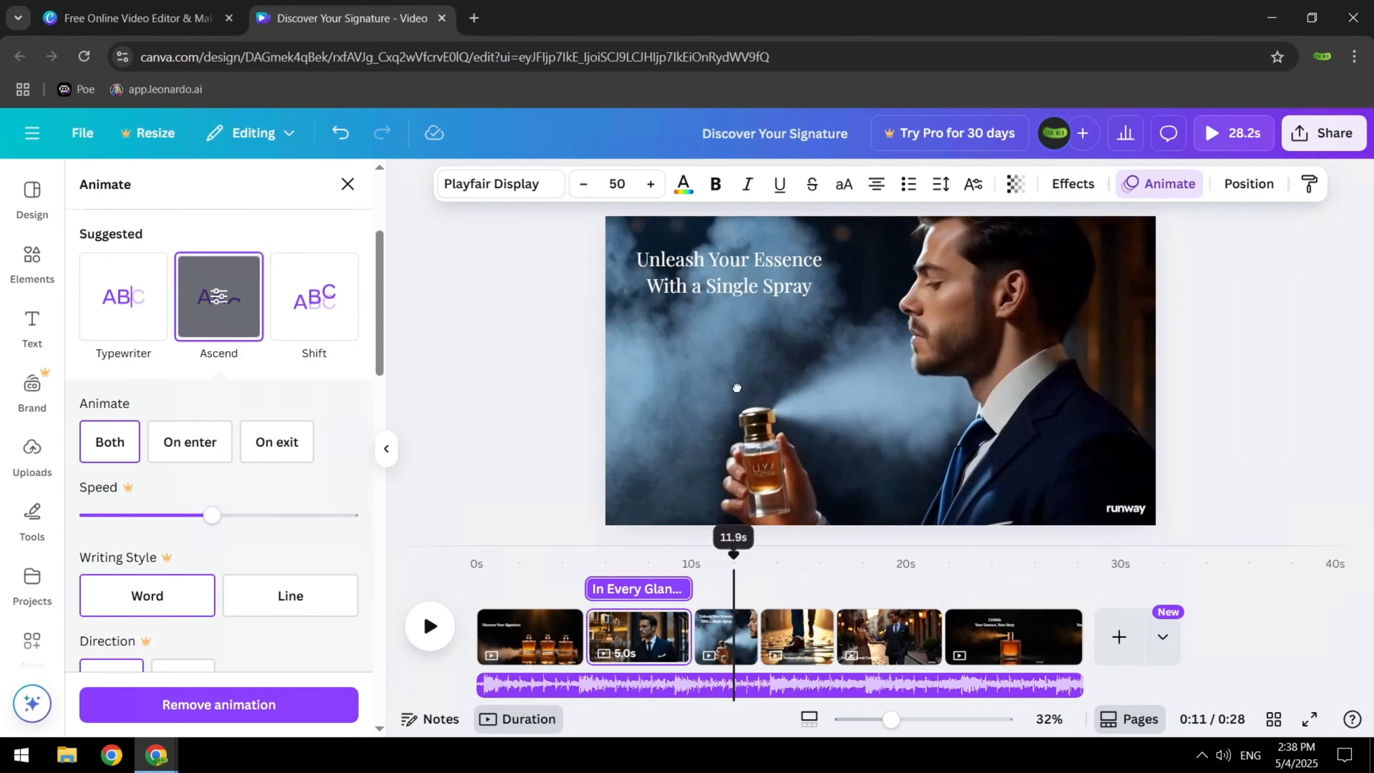
Apply the Ascend animation on enter to the closing "LYAWeb" text and shorten the last page to 5.0 s
scroll(183, 402, "down", 5)
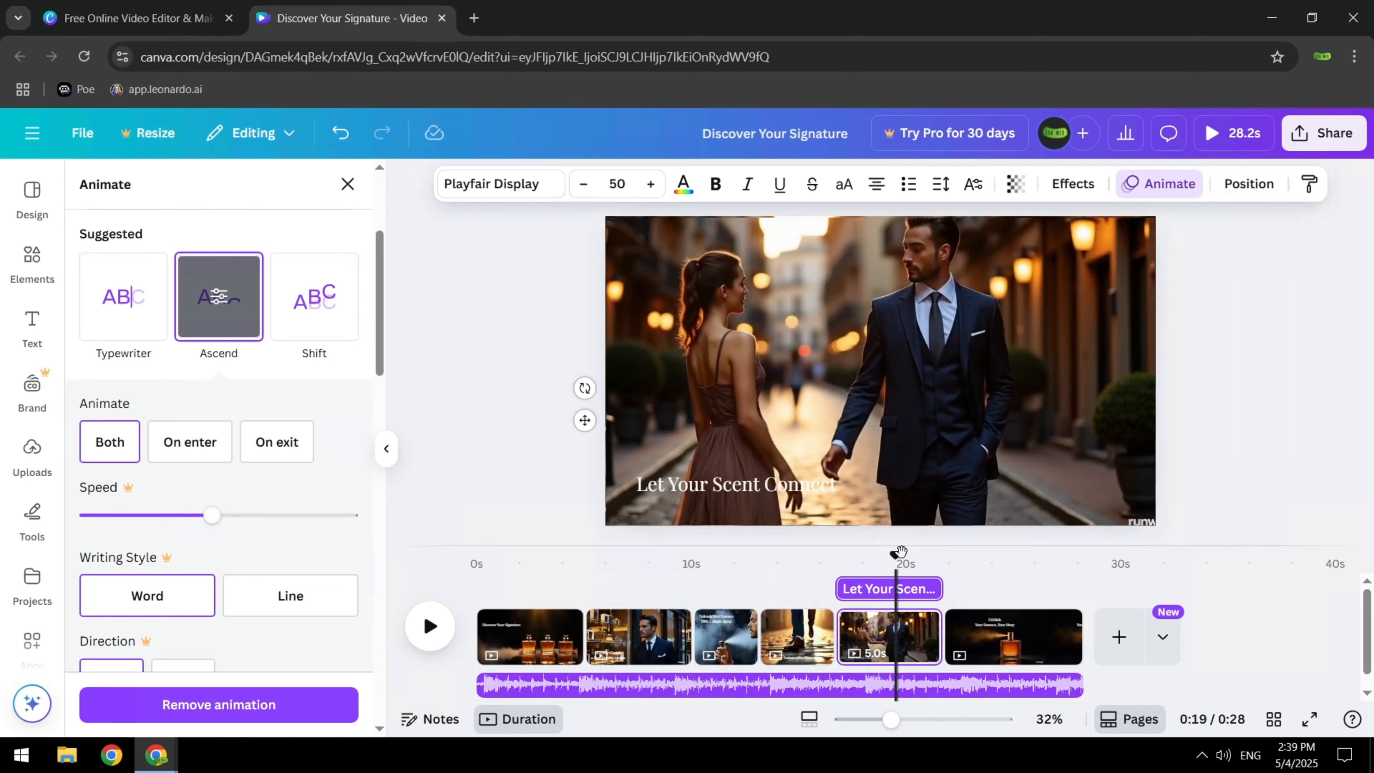
left_click(997, 609)
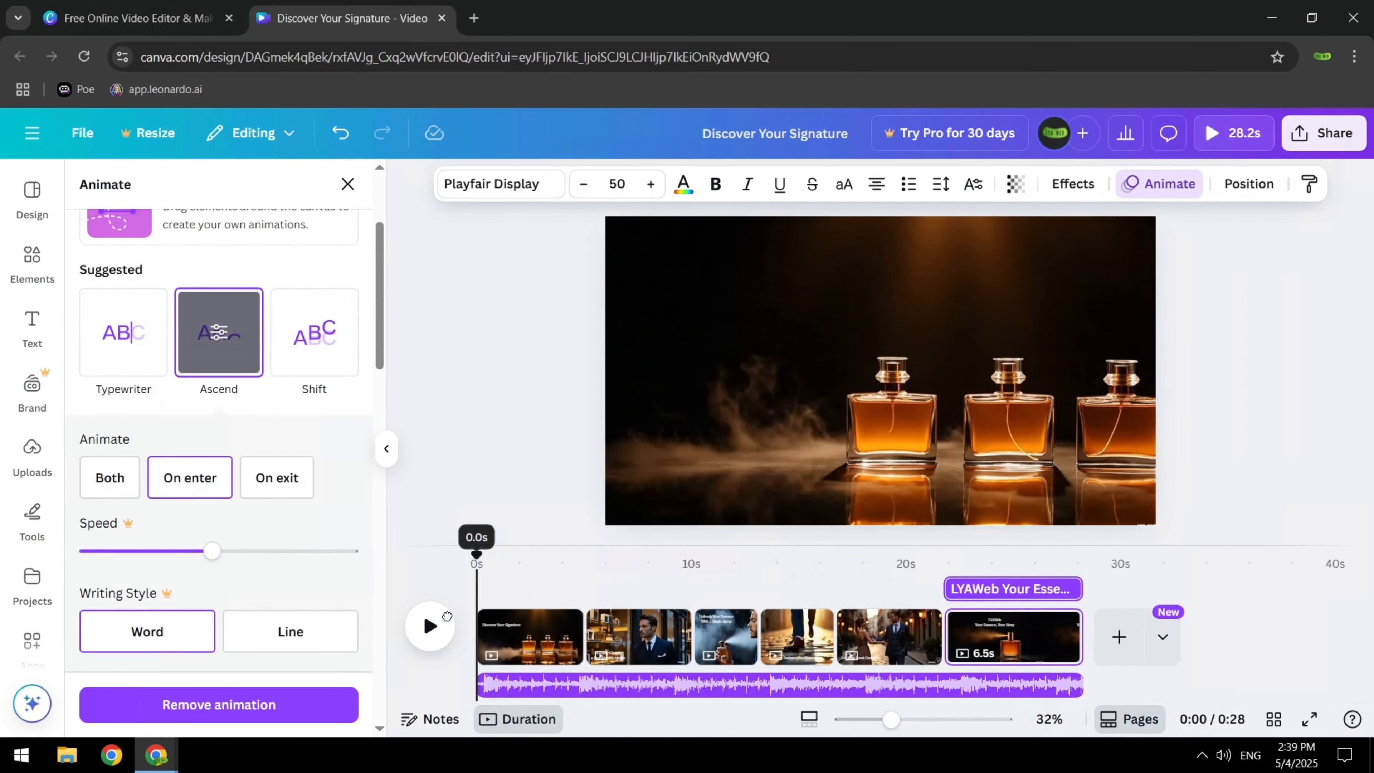
left_click(441, 620)
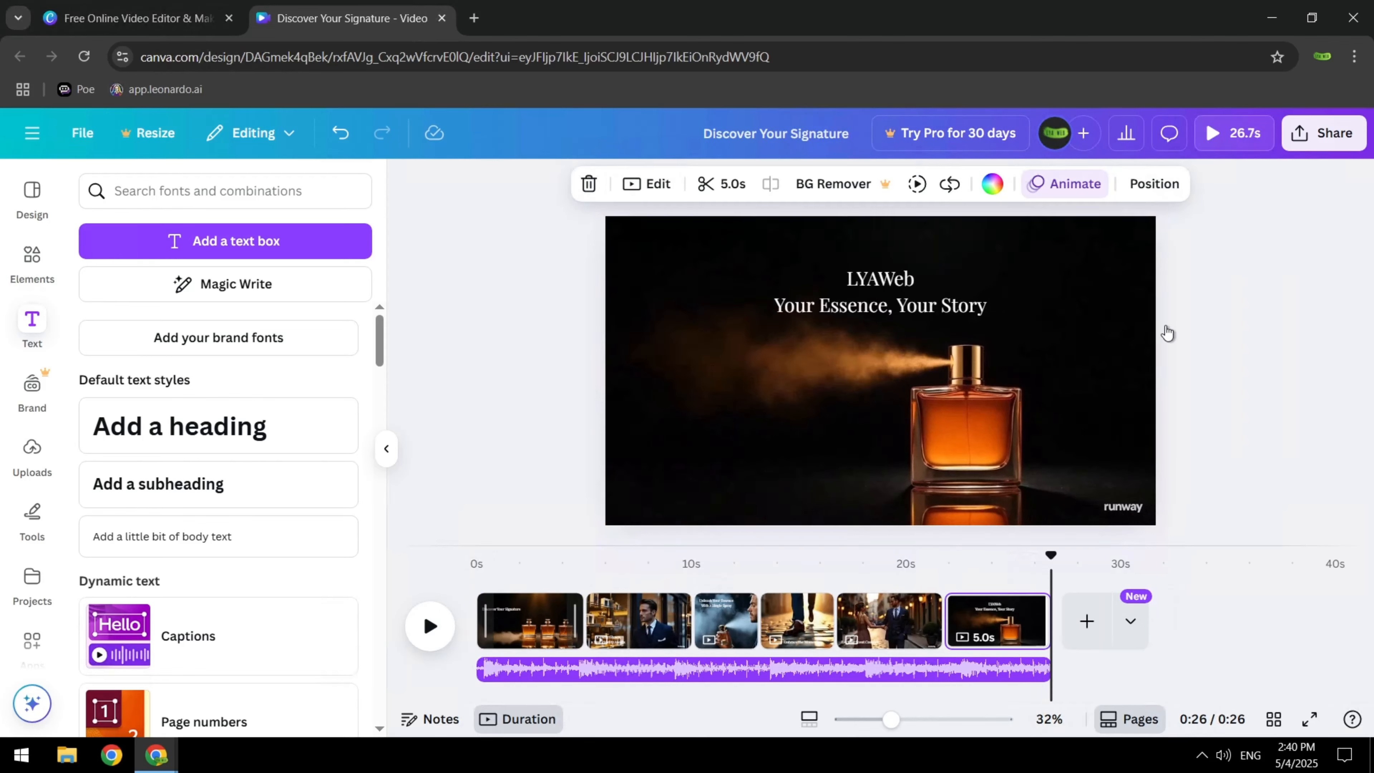
Download pages 1–6 of the finished ad as an MP4 video at 1080p quality
left_click(1322, 136)
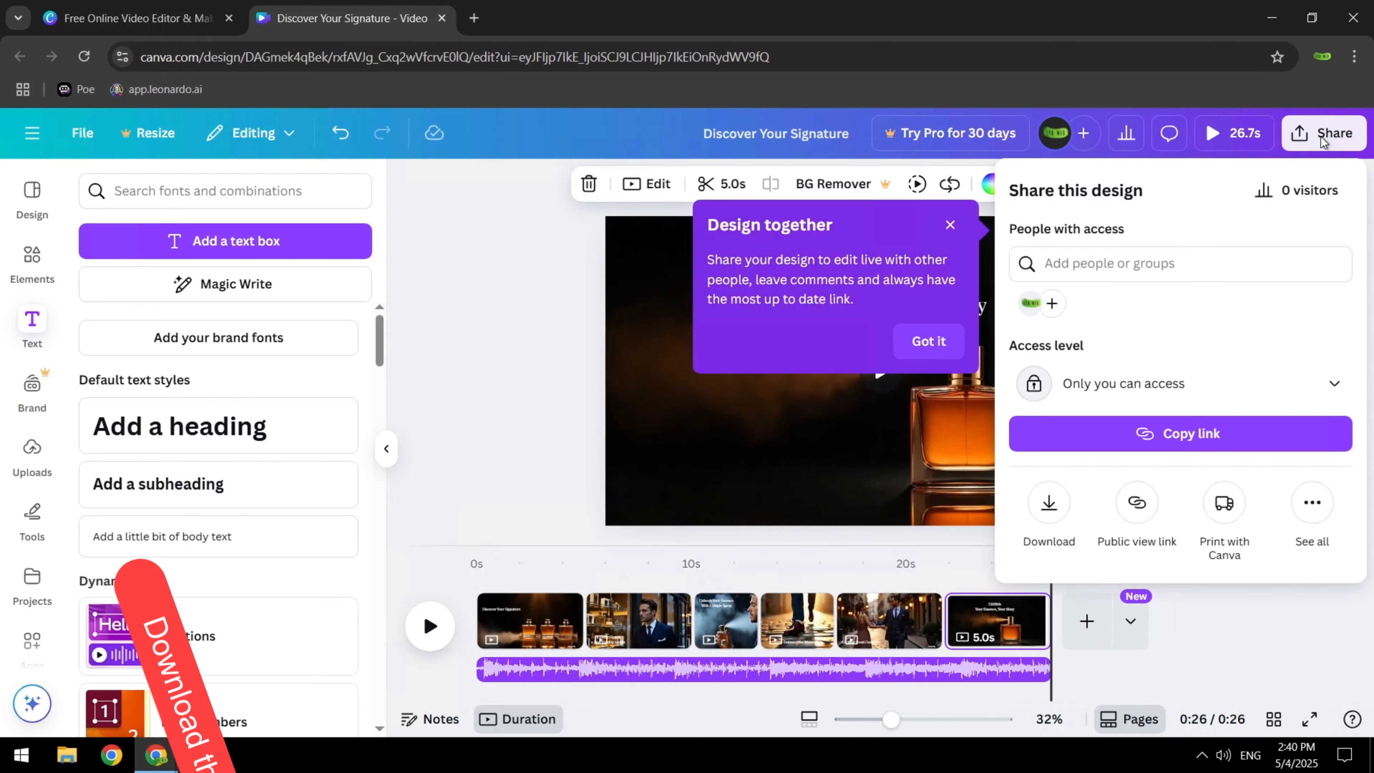
left_click(1048, 503)
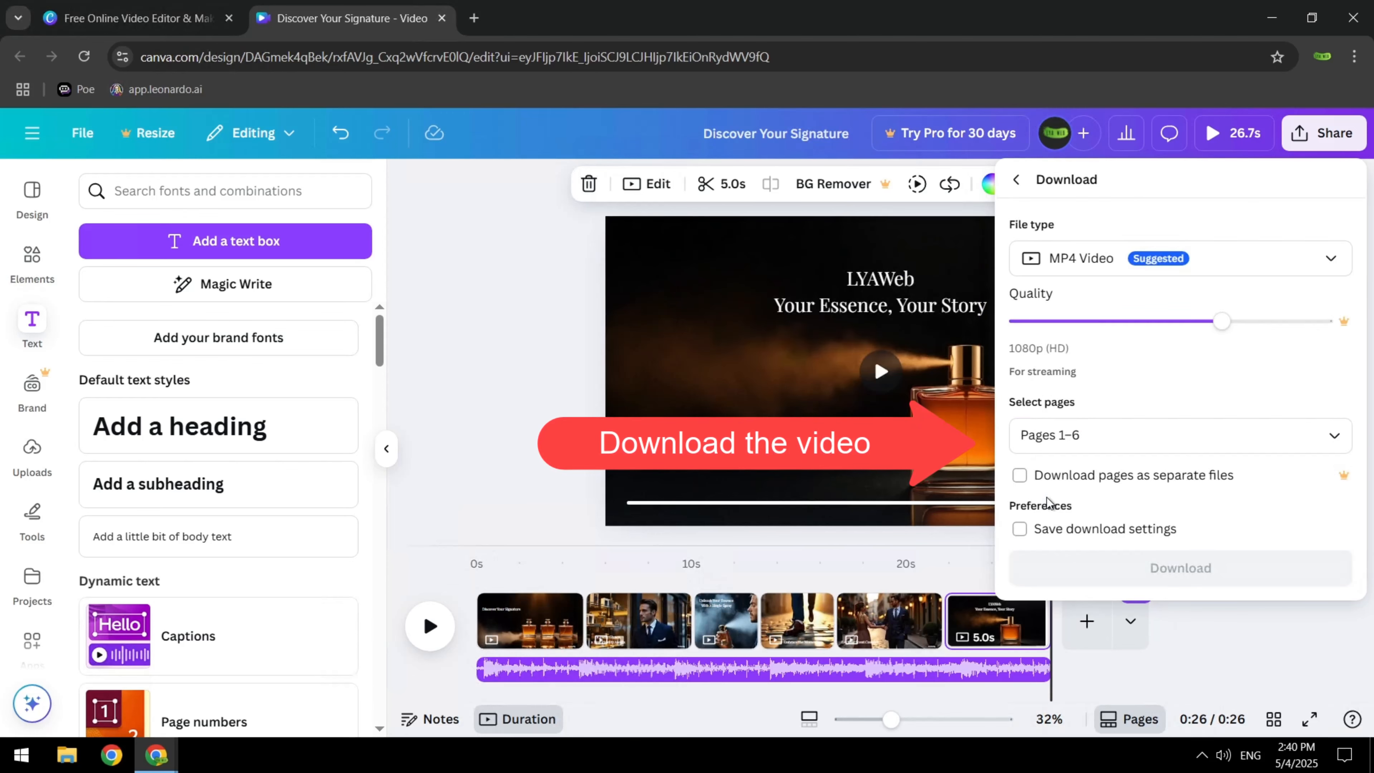
left_click(1331, 262)
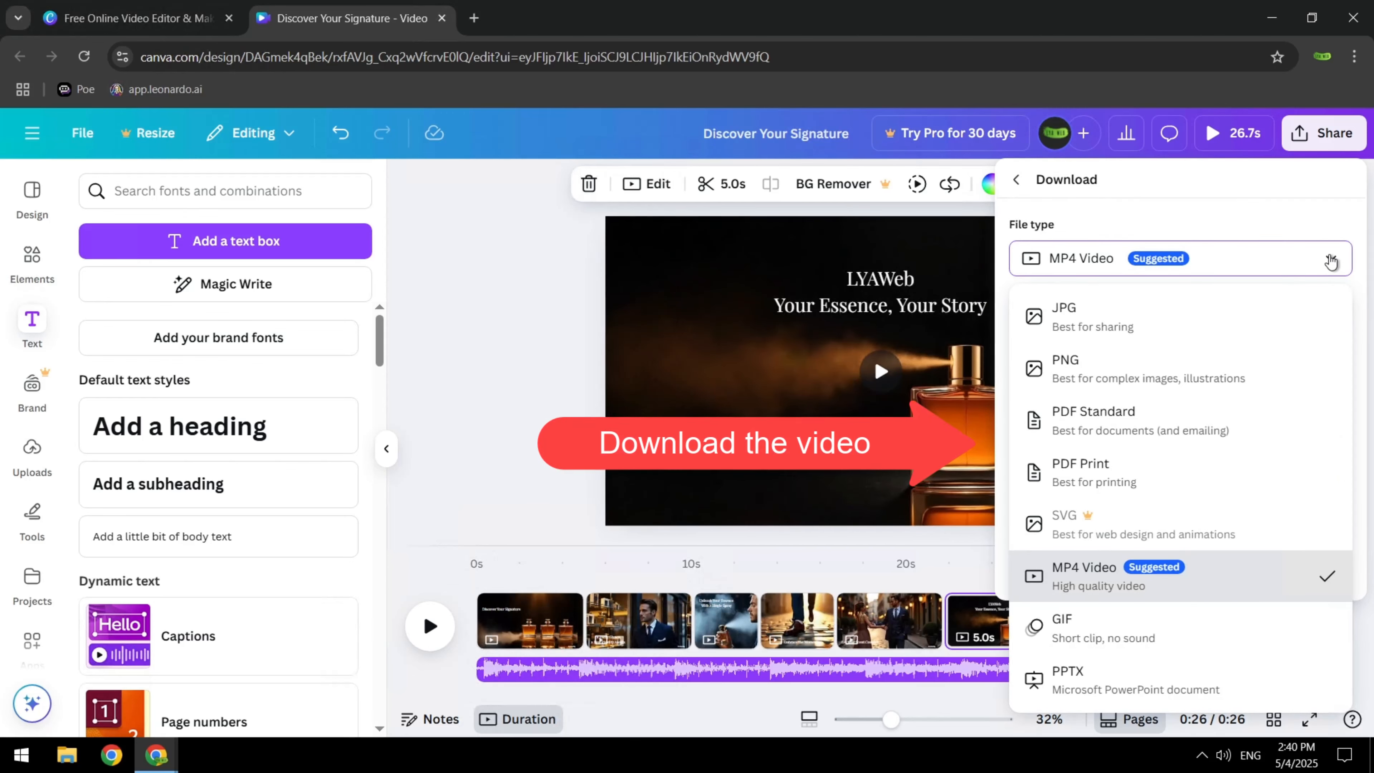
left_click(1331, 262)
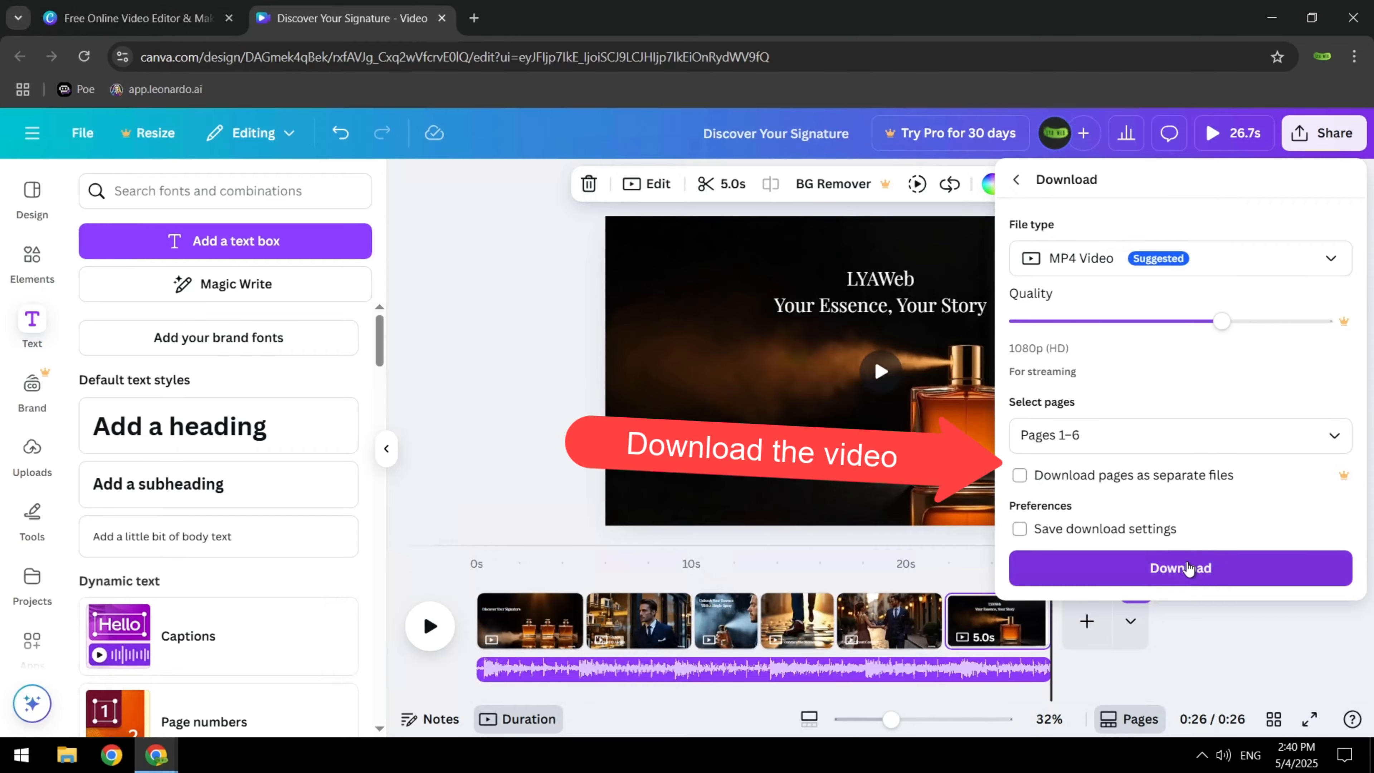
left_click(1184, 568)
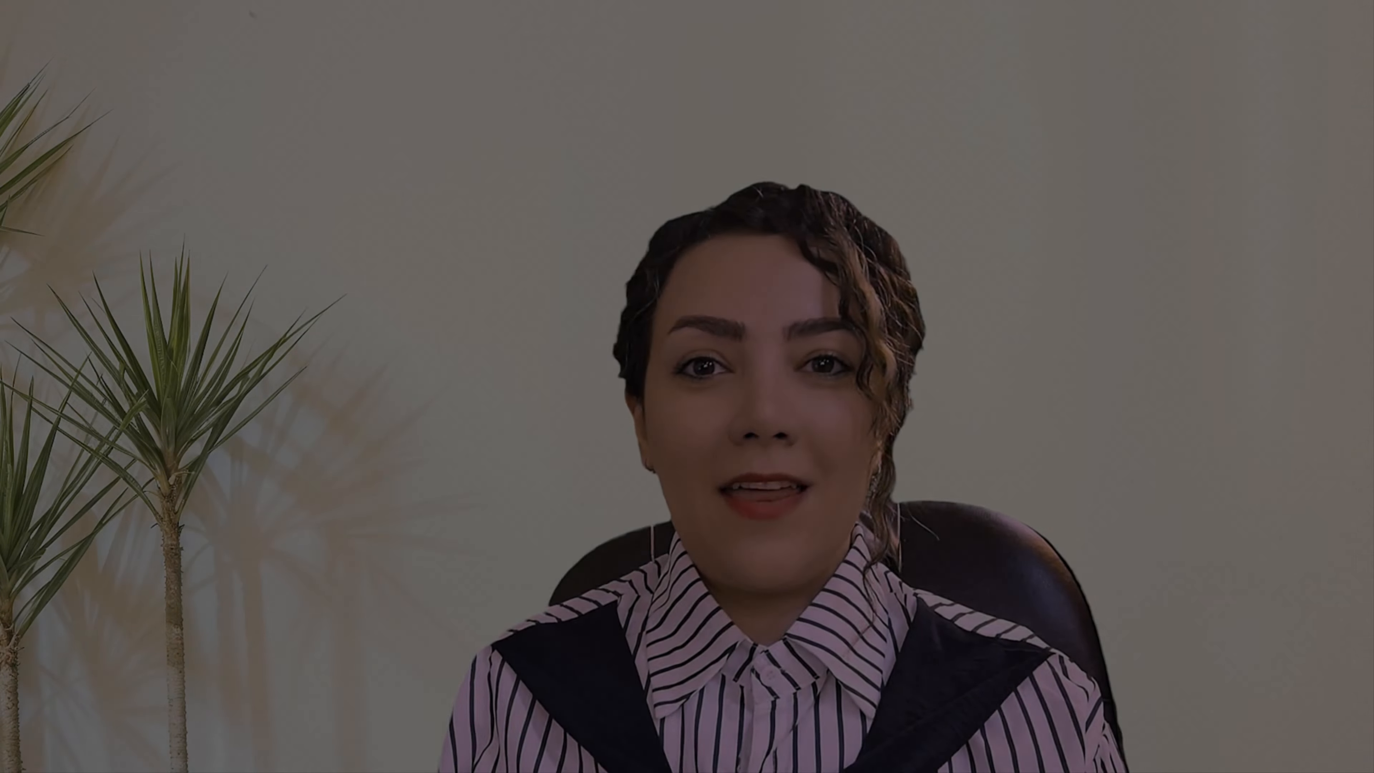